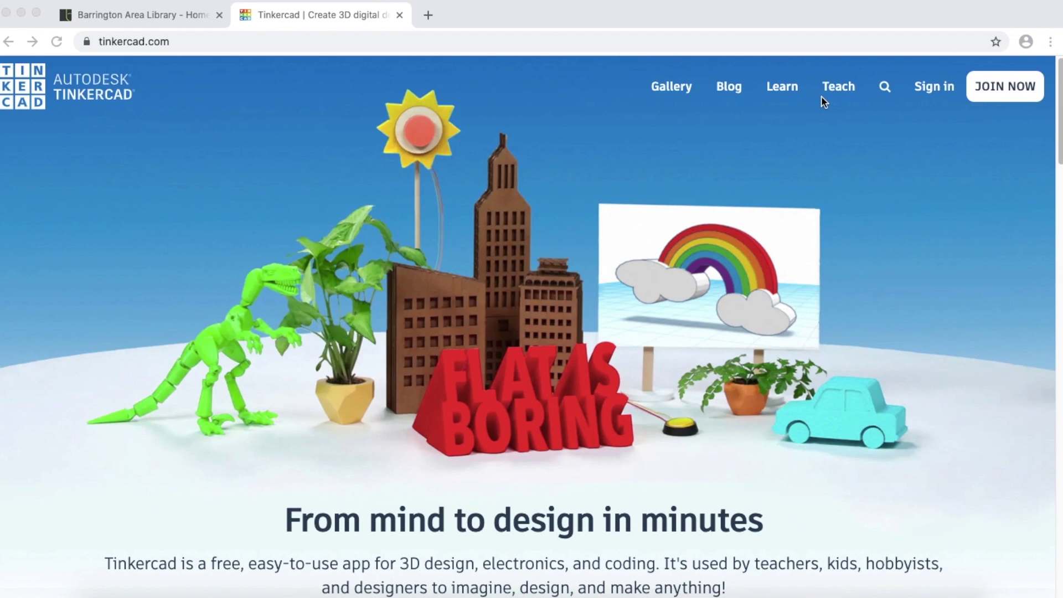
Step: Start joining Tinkercad with a personal account by email, and switch to signing in with an existing account
click(1001, 87)
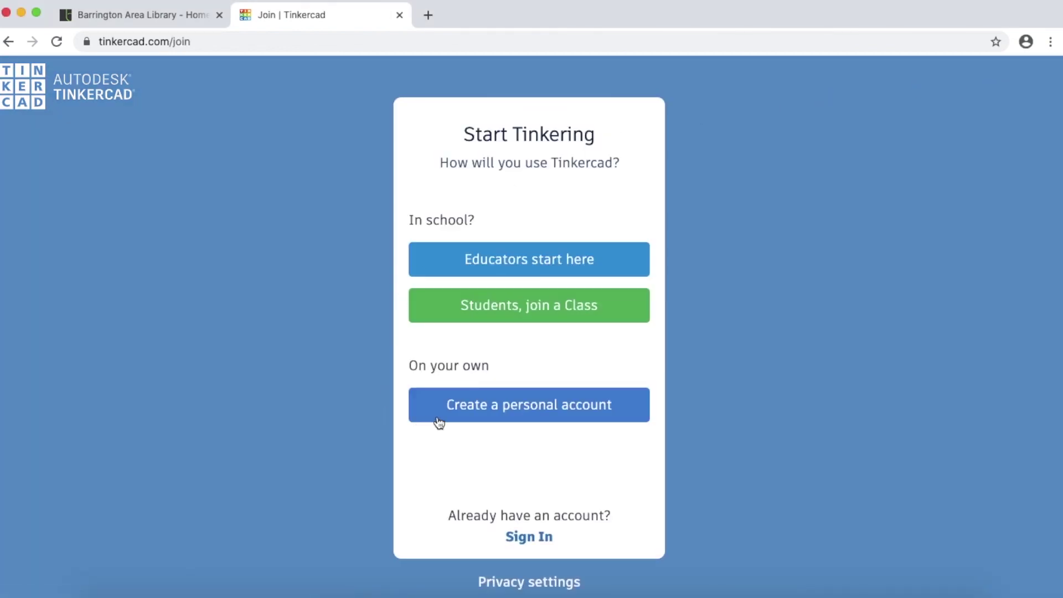
click(508, 410)
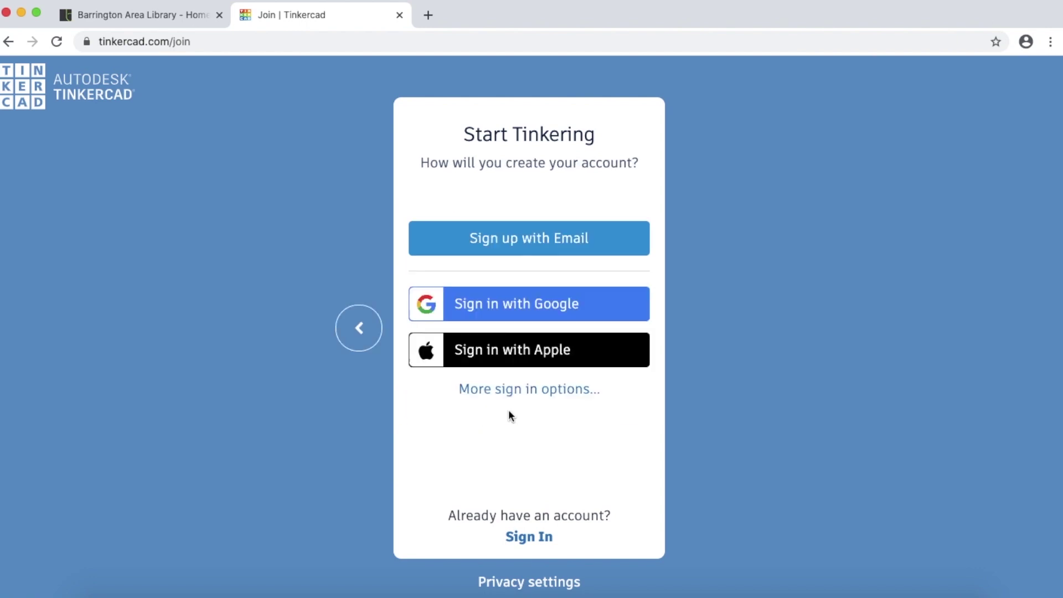
click(545, 248)
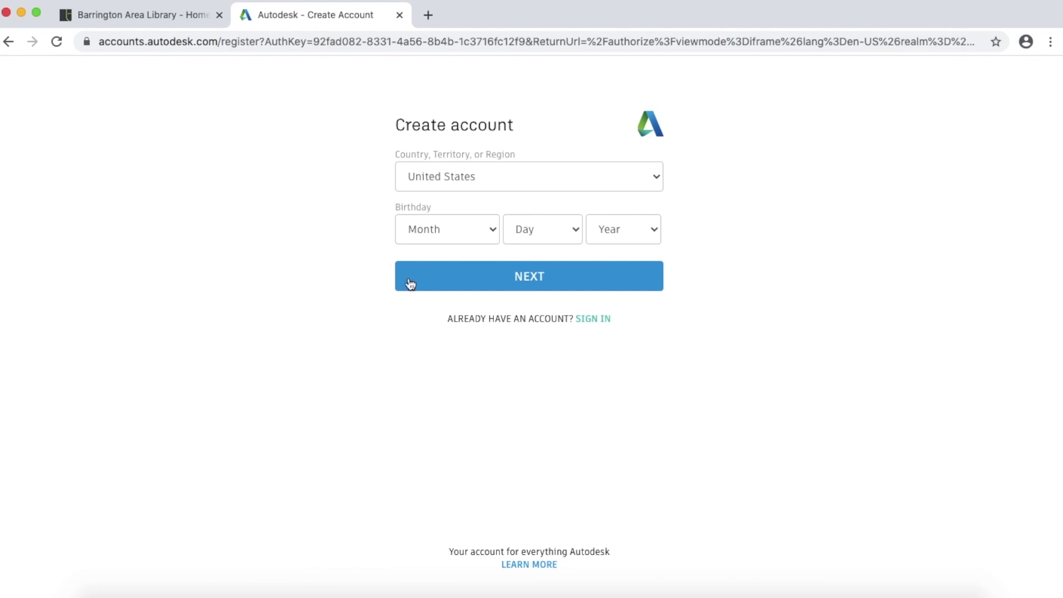
click(586, 320)
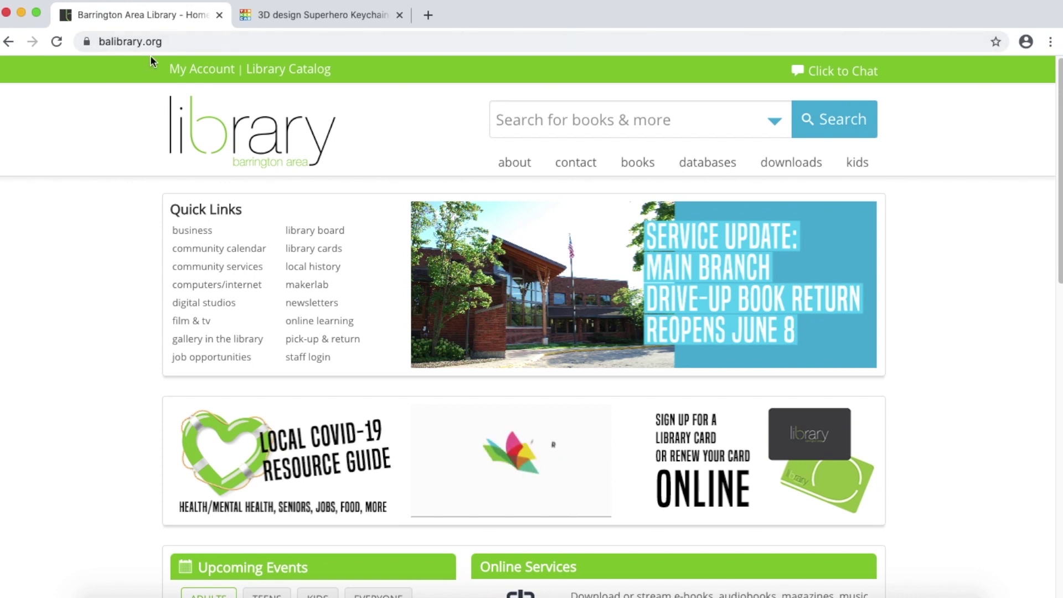
Step: Open the full list of programs from the library homepage's Upcoming Events section
scroll(140, 235, down, 3)
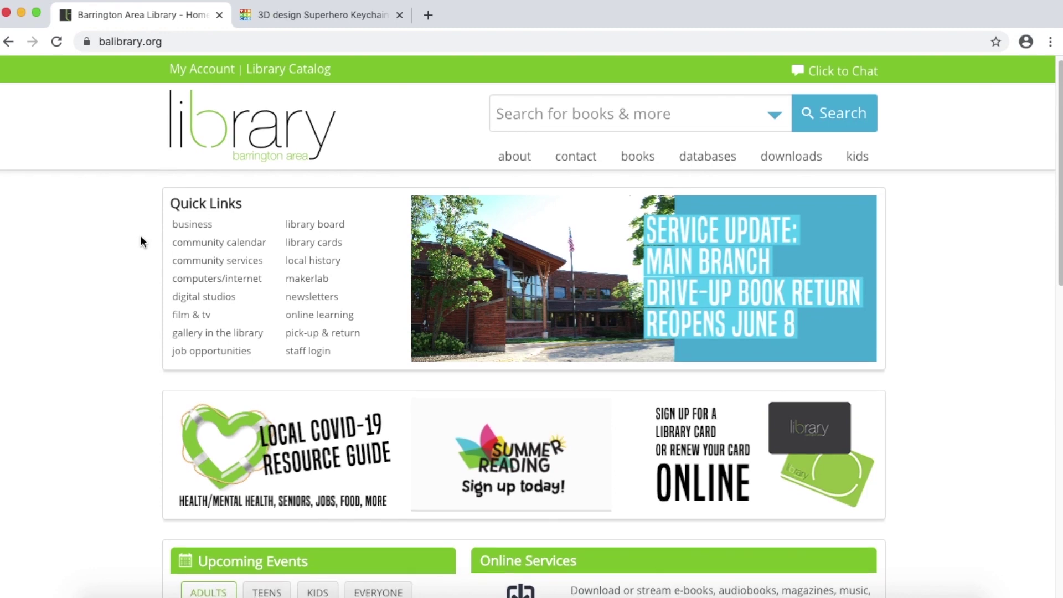
scroll(141, 240, down, 5)
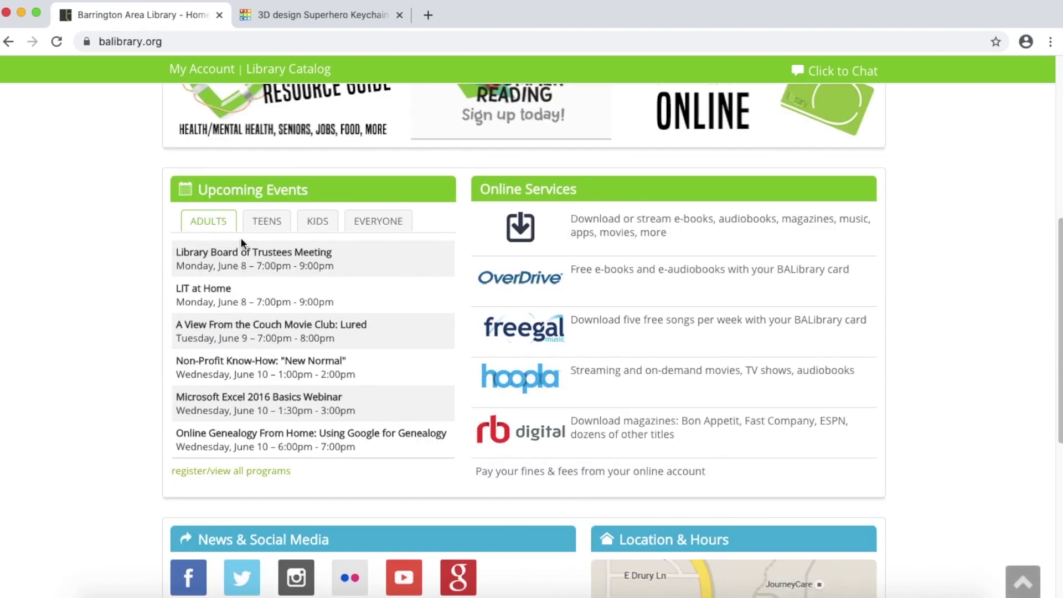
click(203, 475)
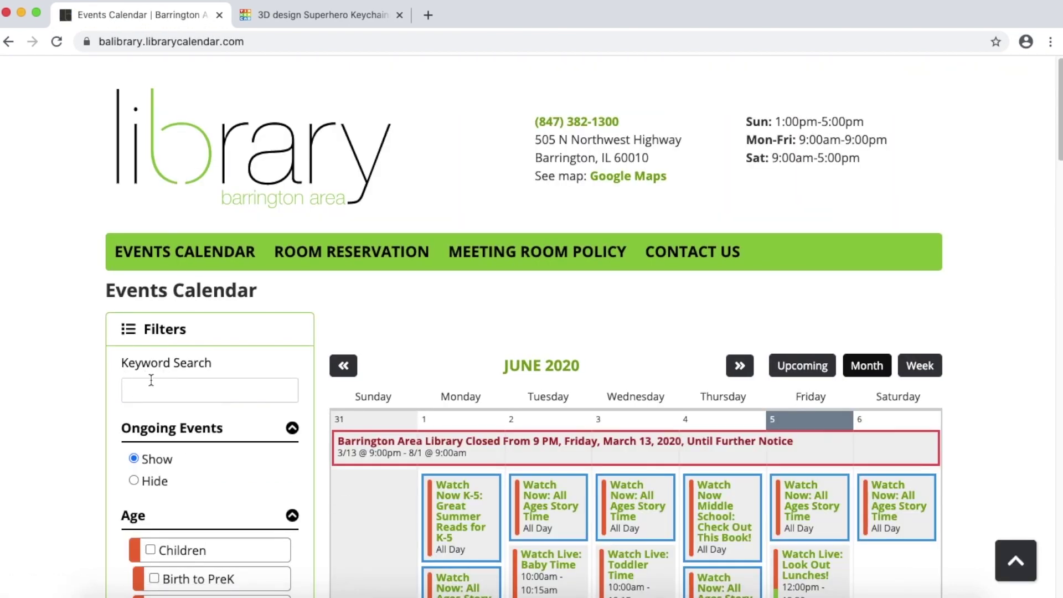
Step: Search the events calendar for "keychain" and open the June 16 3D printed Superhero Keychains event
click(155, 387)
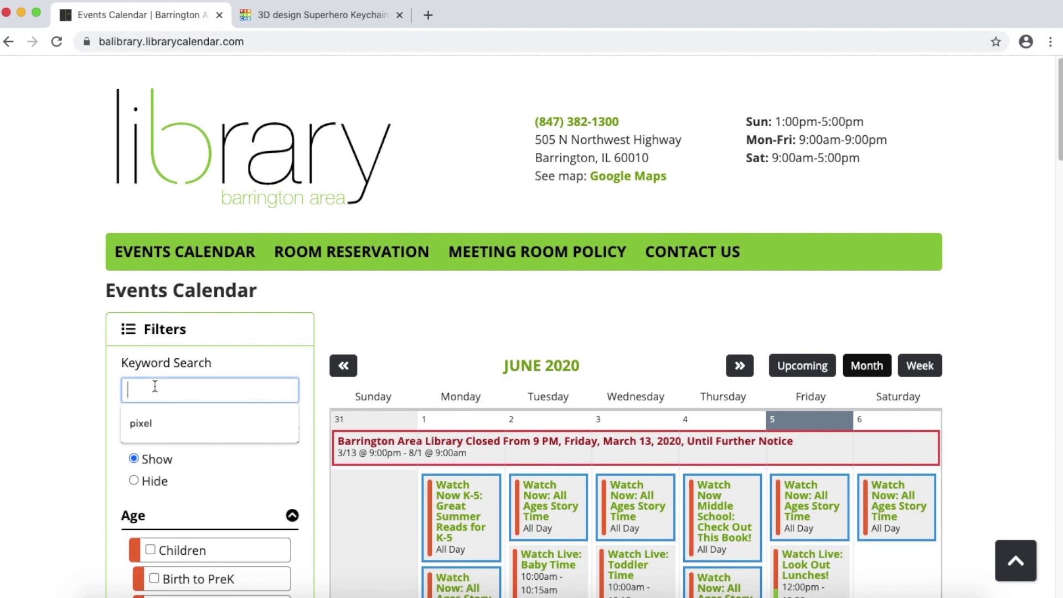
text(keychain)
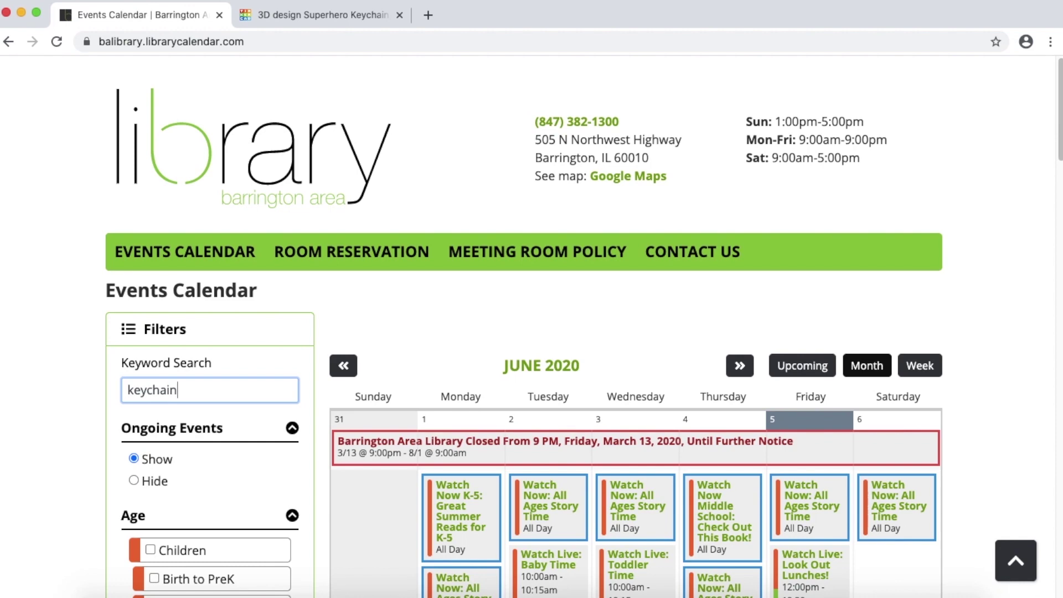
key(Return)
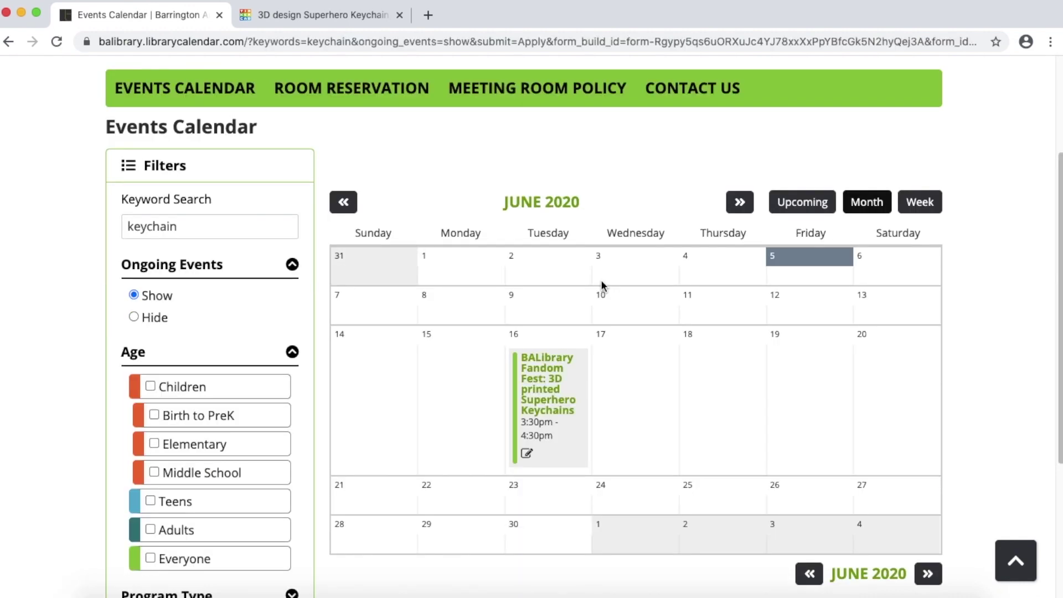
mouse_move(555, 389)
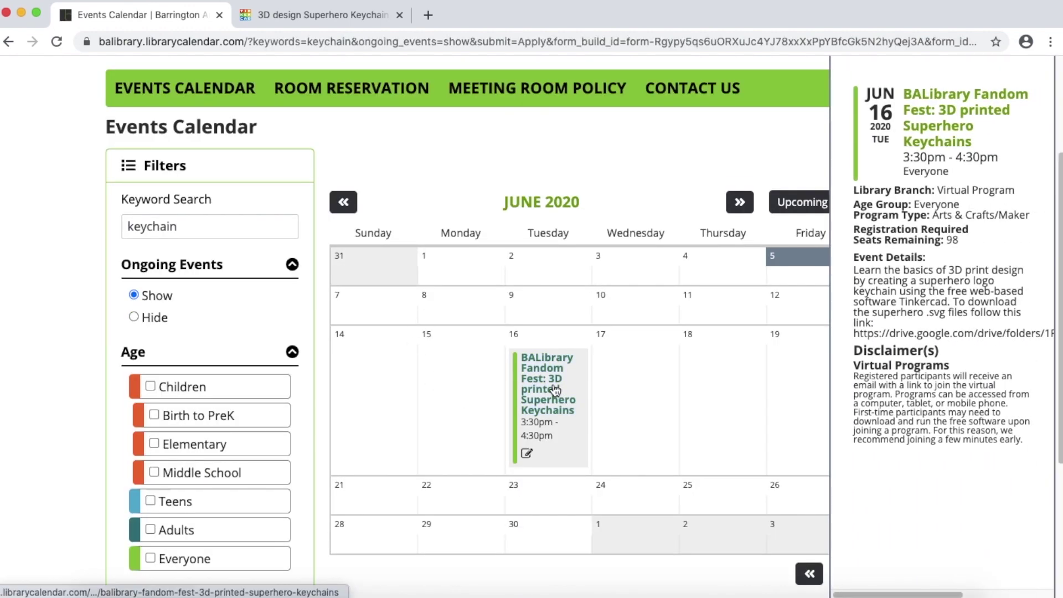
click(552, 393)
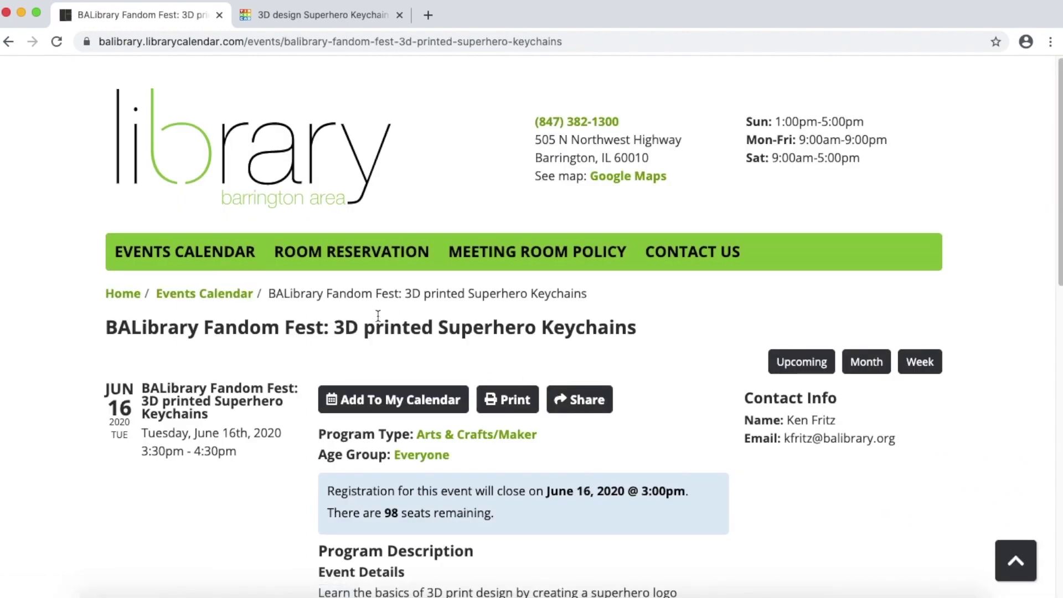
Step: Open the Google Drive folder linked in the event's description and download Batman Logo.svg
scroll(351, 327, down, 3)
scroll(351, 326, down, 5)
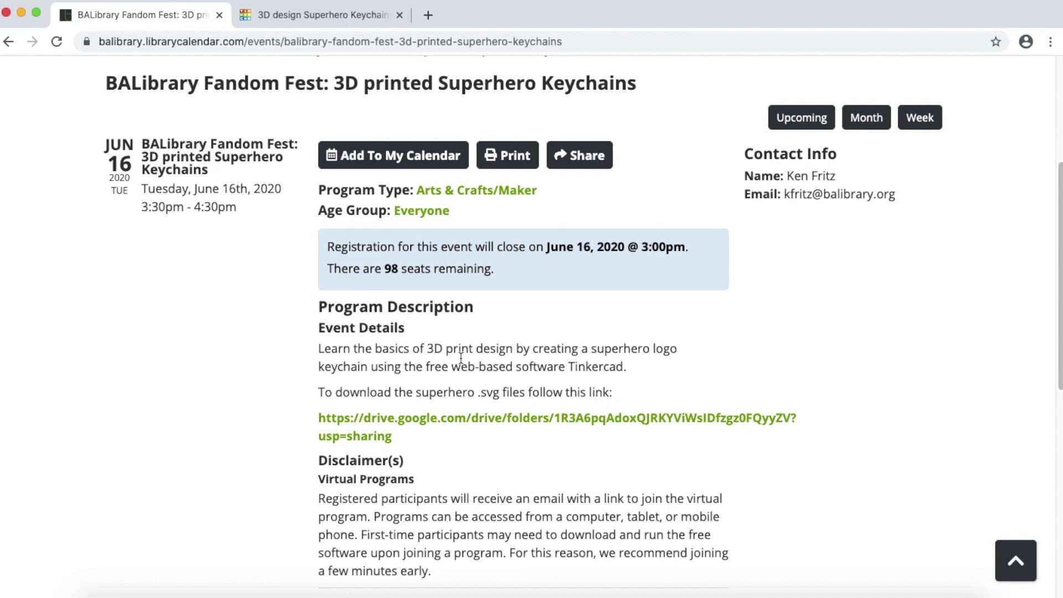
click(383, 425)
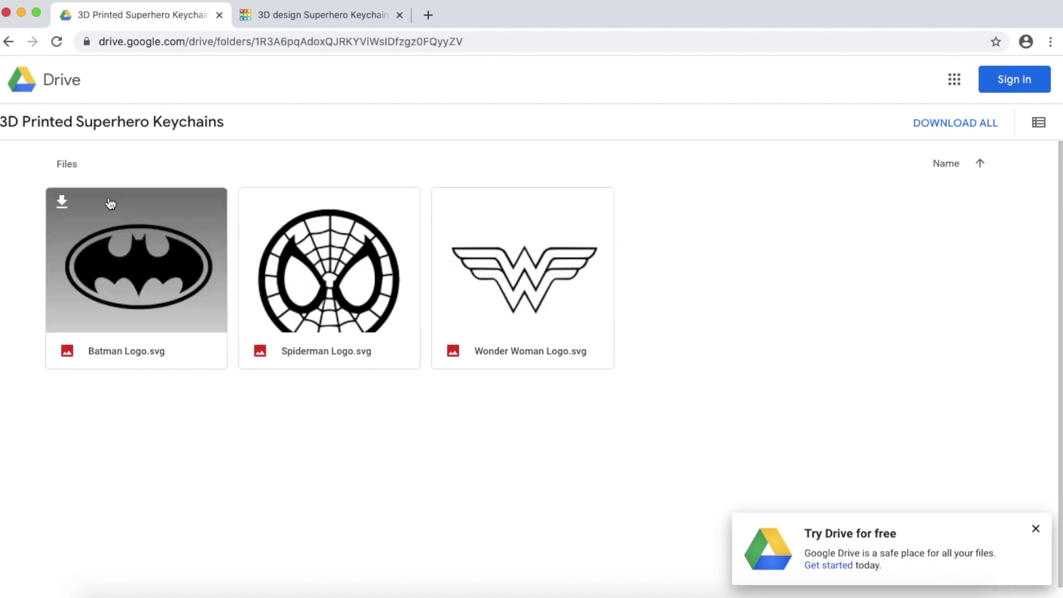
click(62, 202)
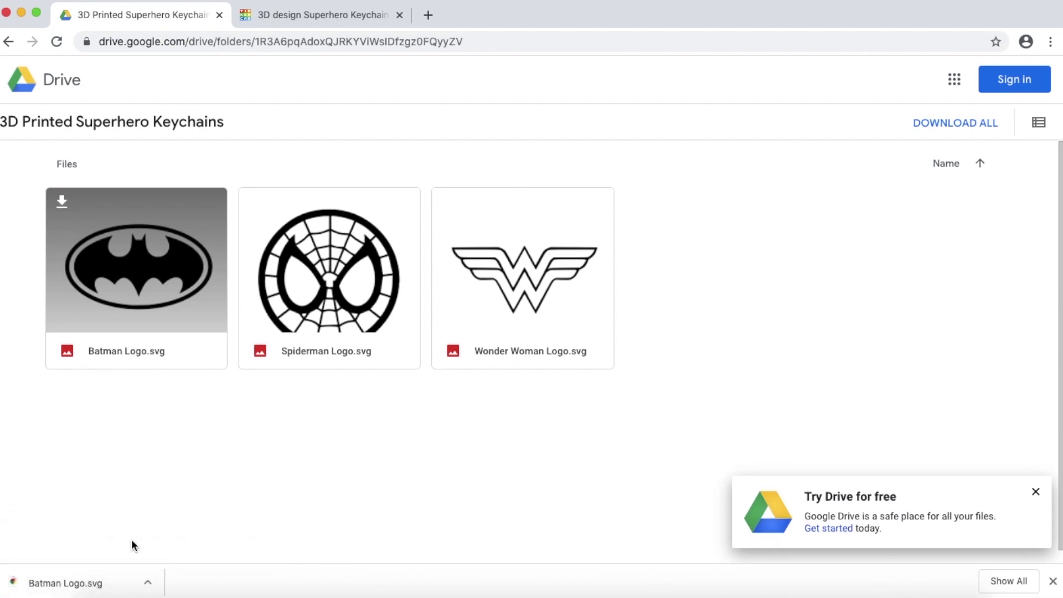
Step: Switch to the Superhero Keychains design and examine the Spiderman keychain's base, logo, name text and ring
click(293, 16)
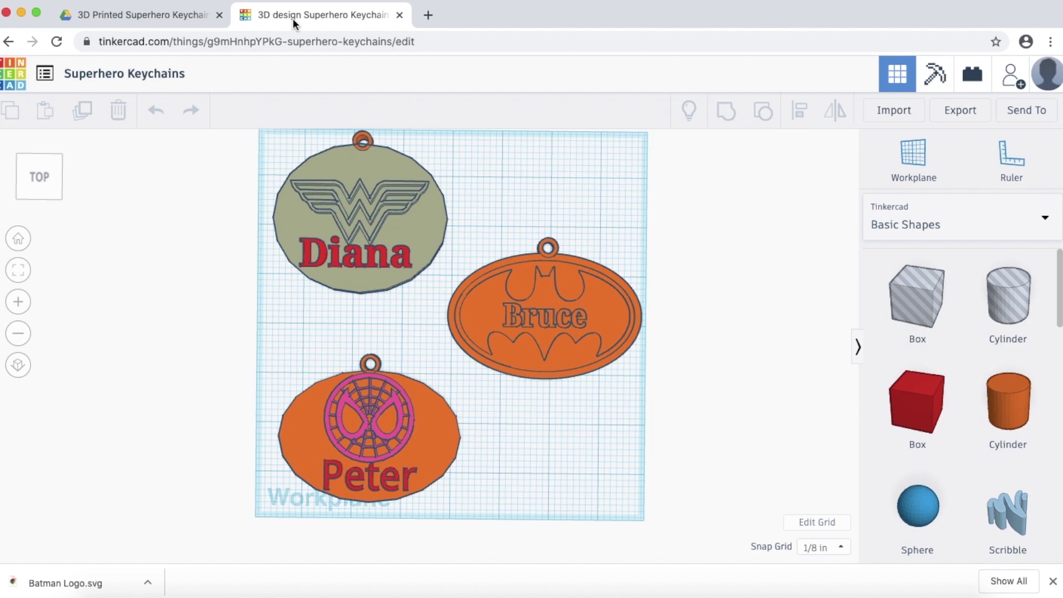
click(359, 397)
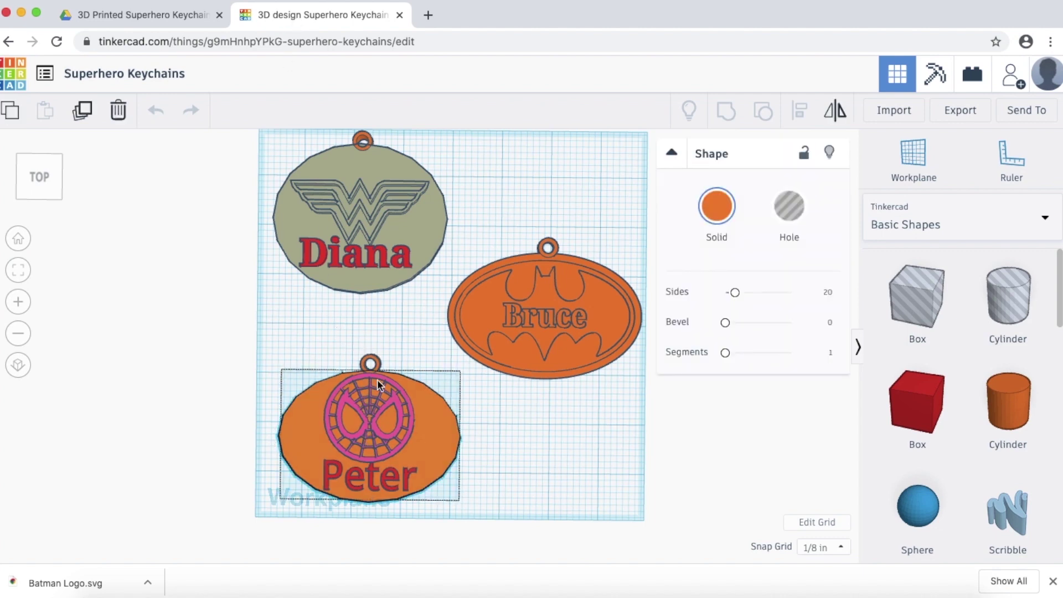
click(378, 380)
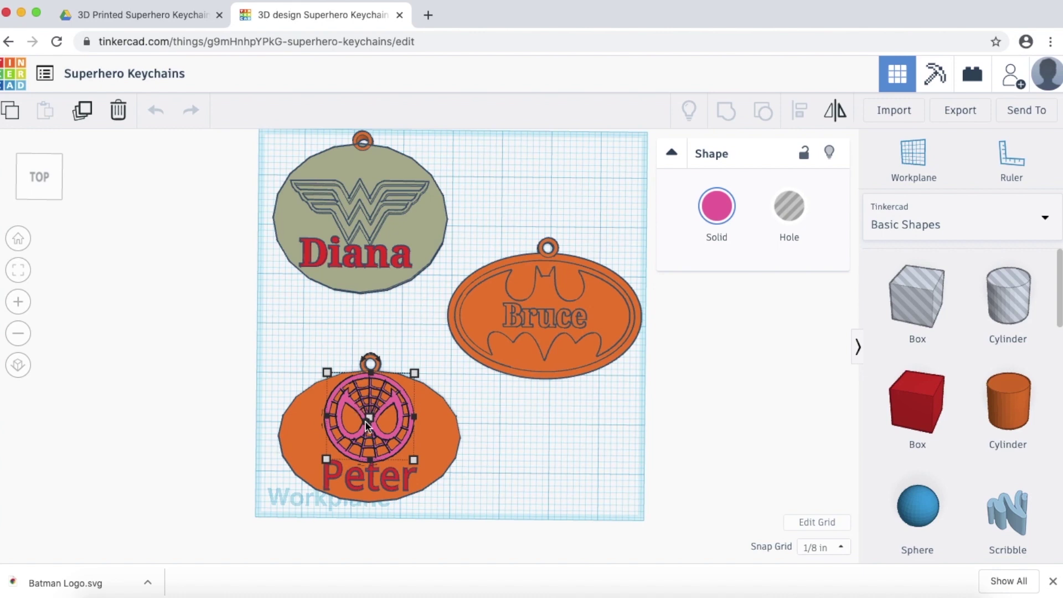
click(373, 471)
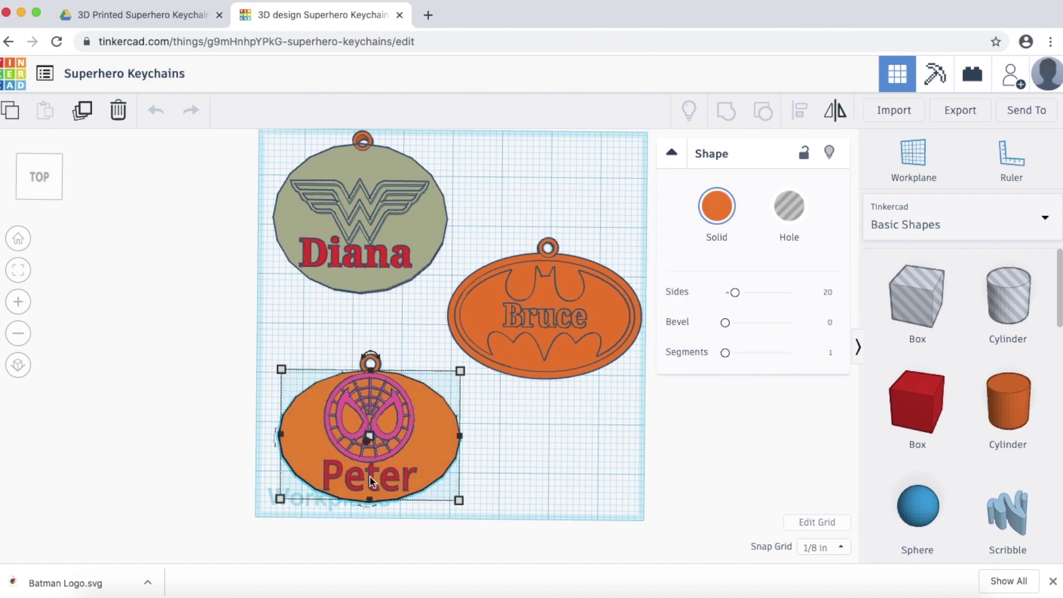
click(370, 476)
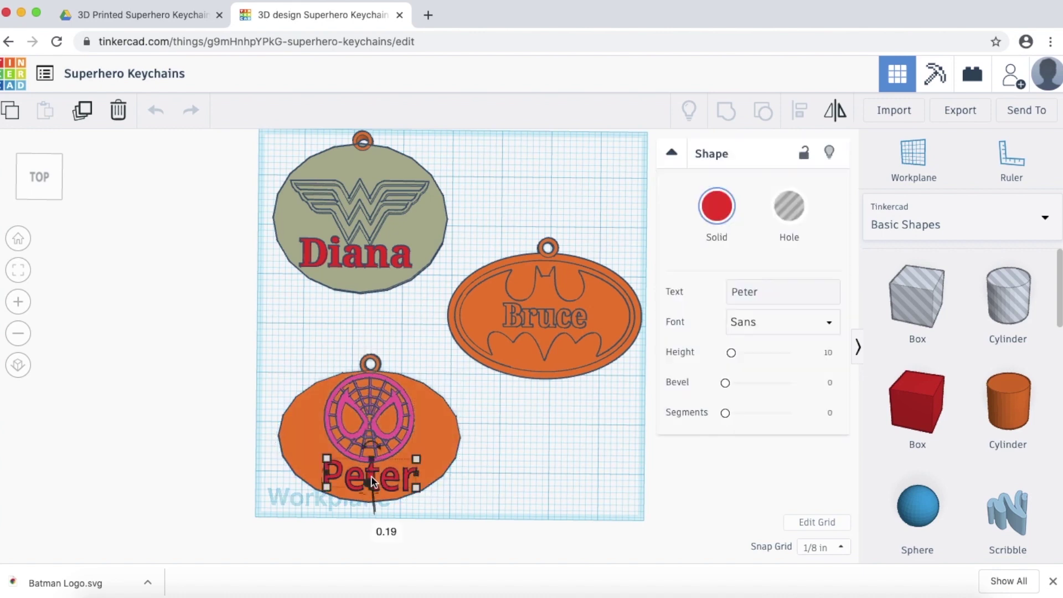
click(443, 429)
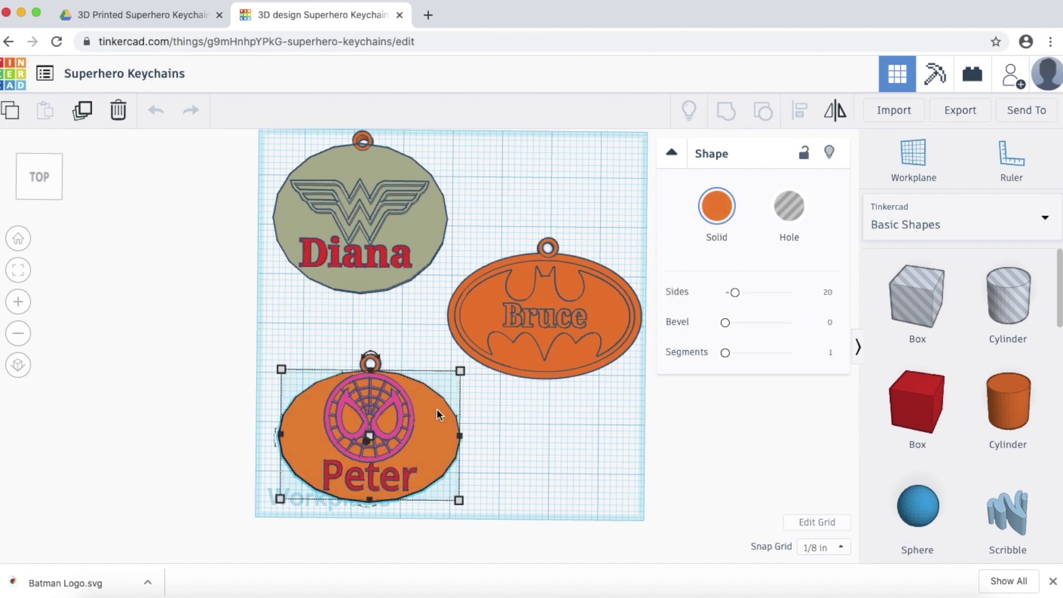
click(380, 361)
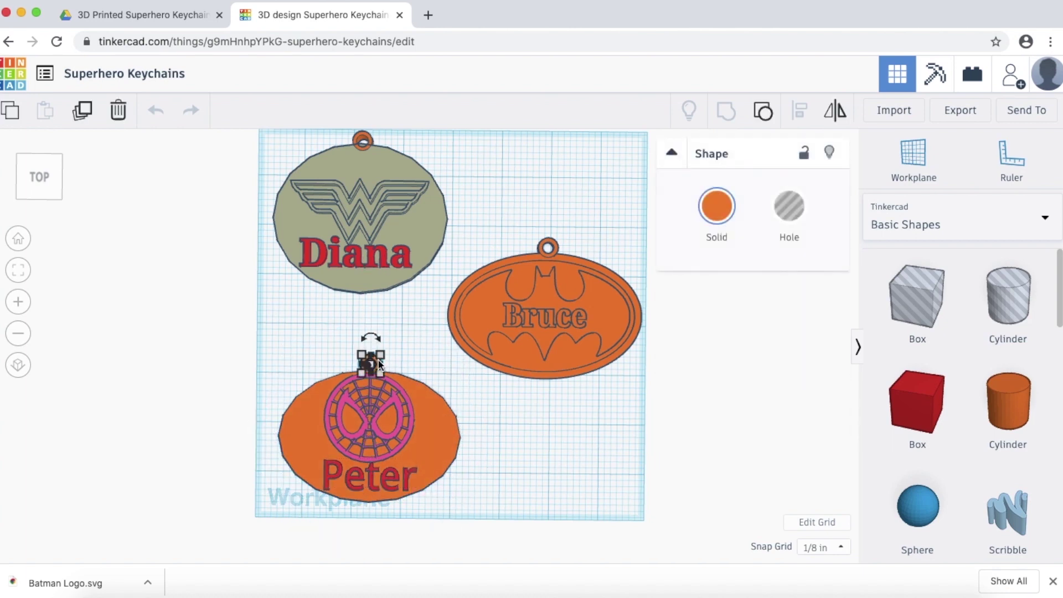
click(400, 355)
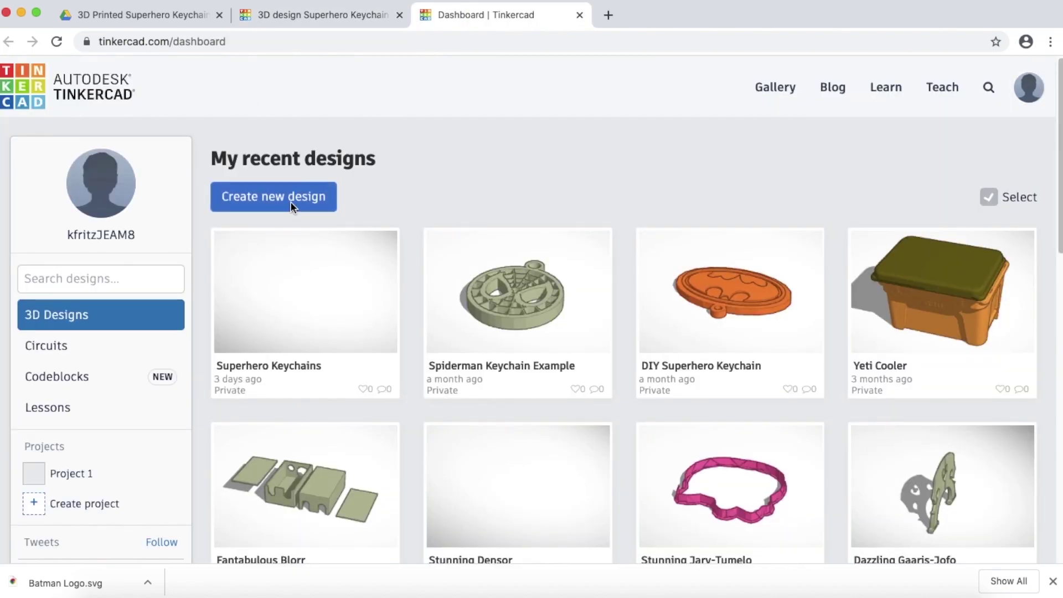
Step: Create a new 3D design named Superhero Keychain
click(242, 201)
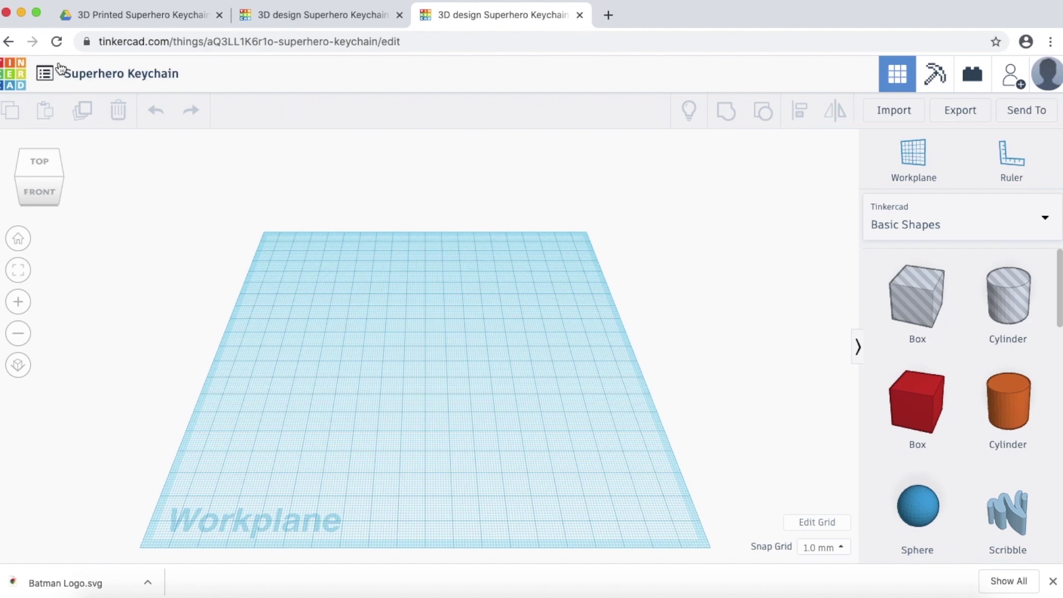
click(108, 78)
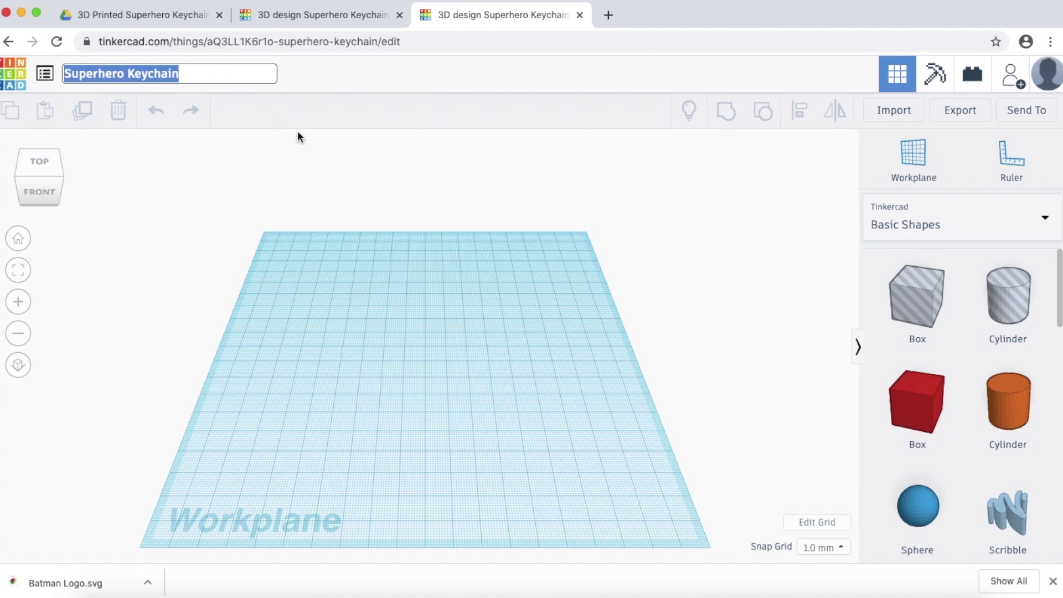
click(351, 165)
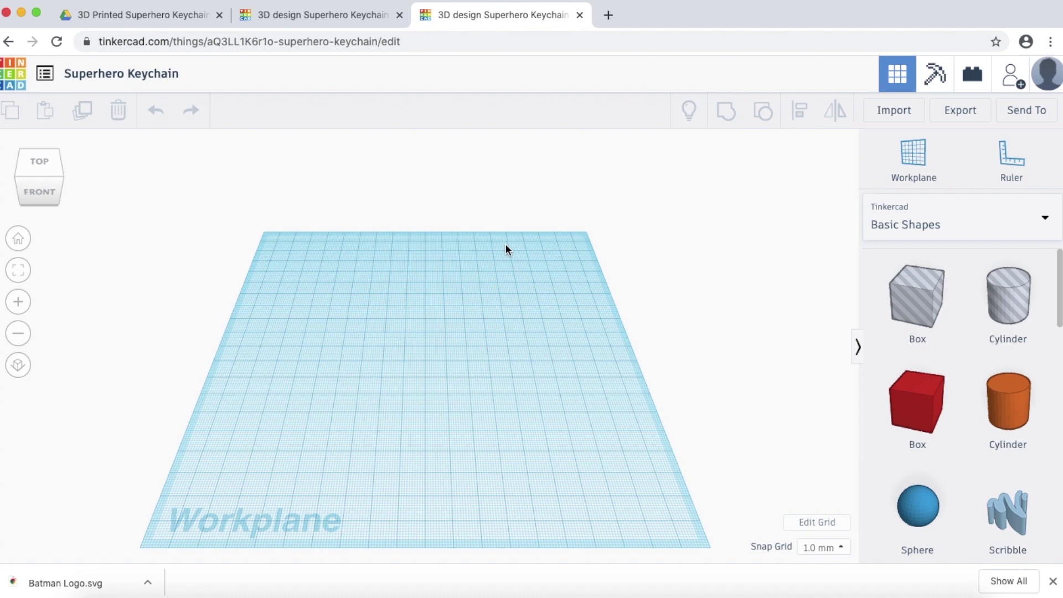
Step: Set the workplane grid units to Inches and update the grid
click(810, 523)
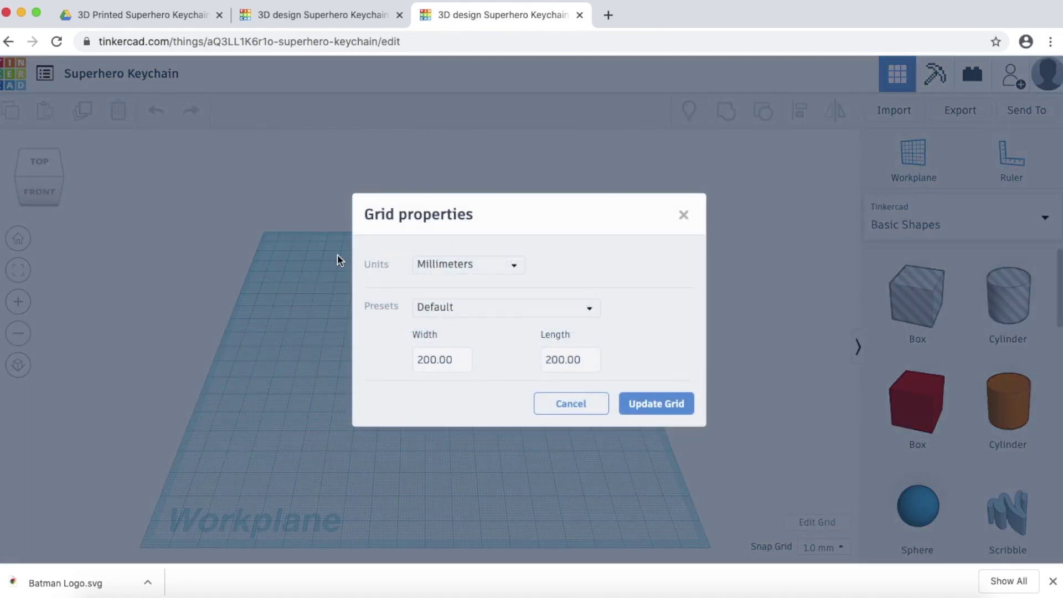
click(509, 270)
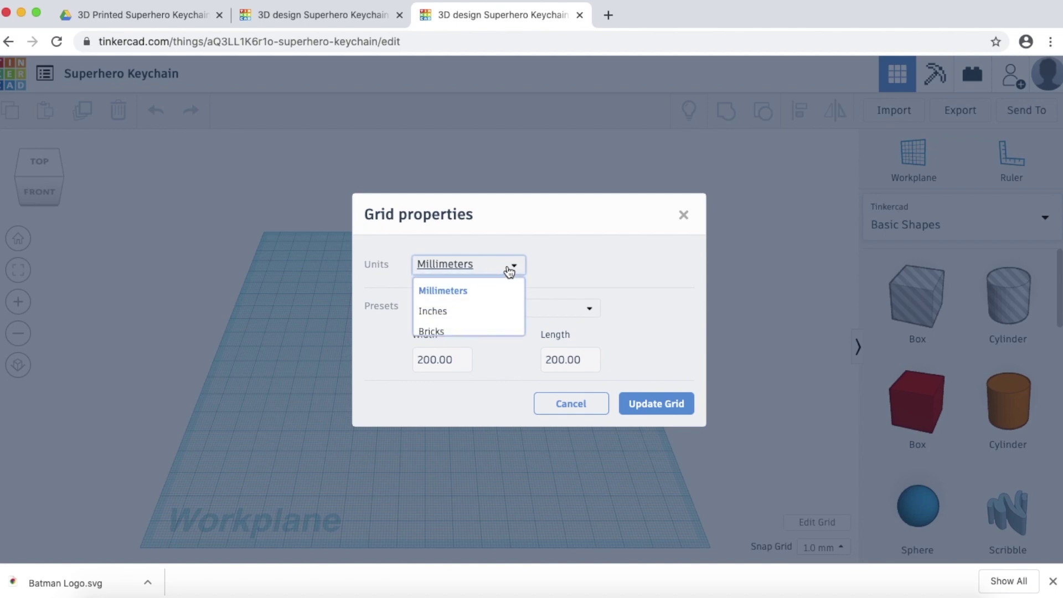
click(450, 309)
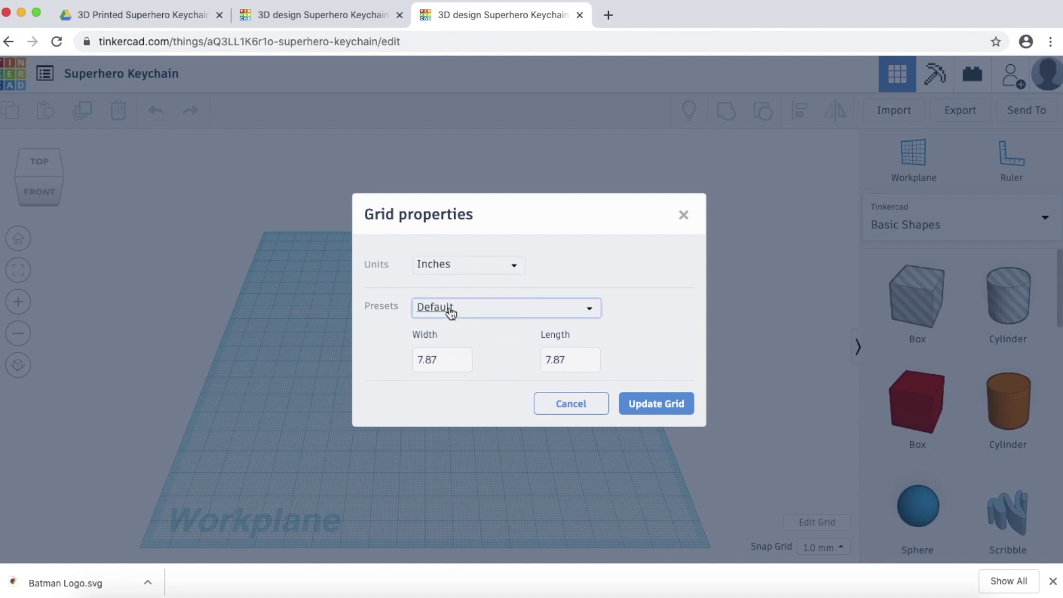
click(642, 405)
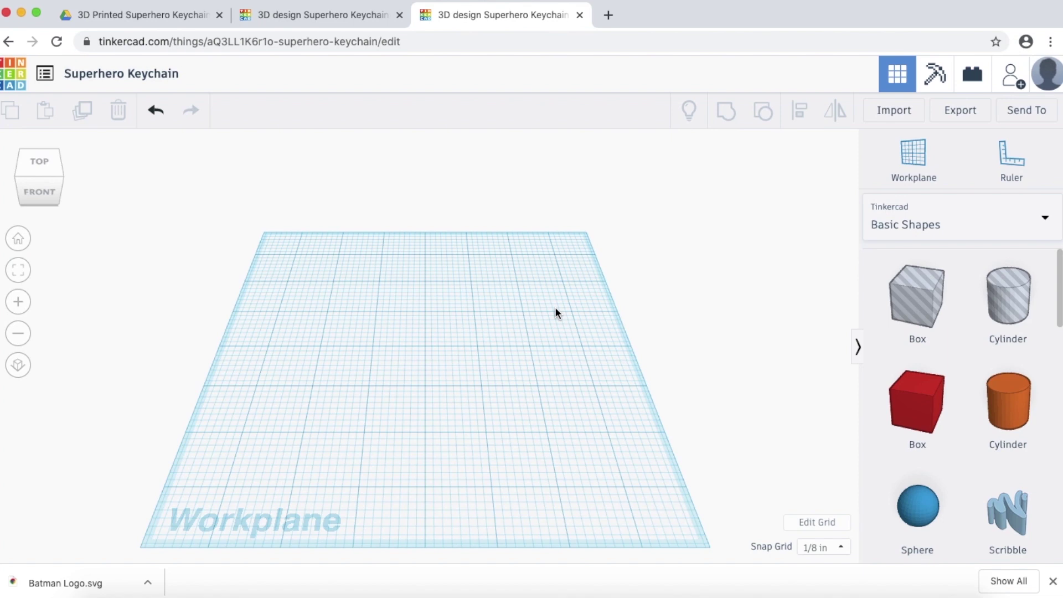
Step: Import Batman Logo.svg onto the workplane
click(897, 114)
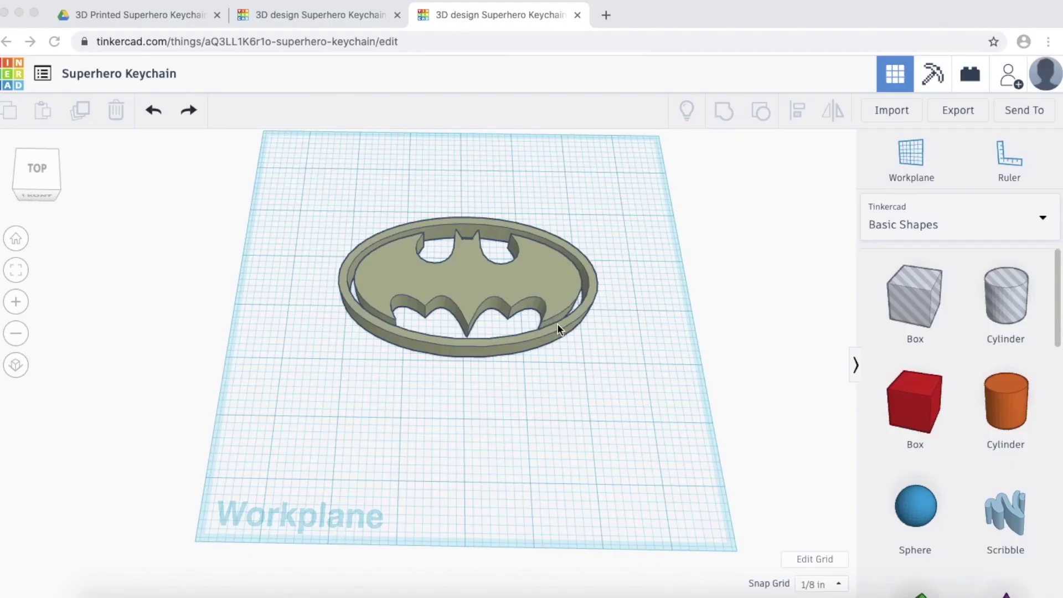
click(314, 182)
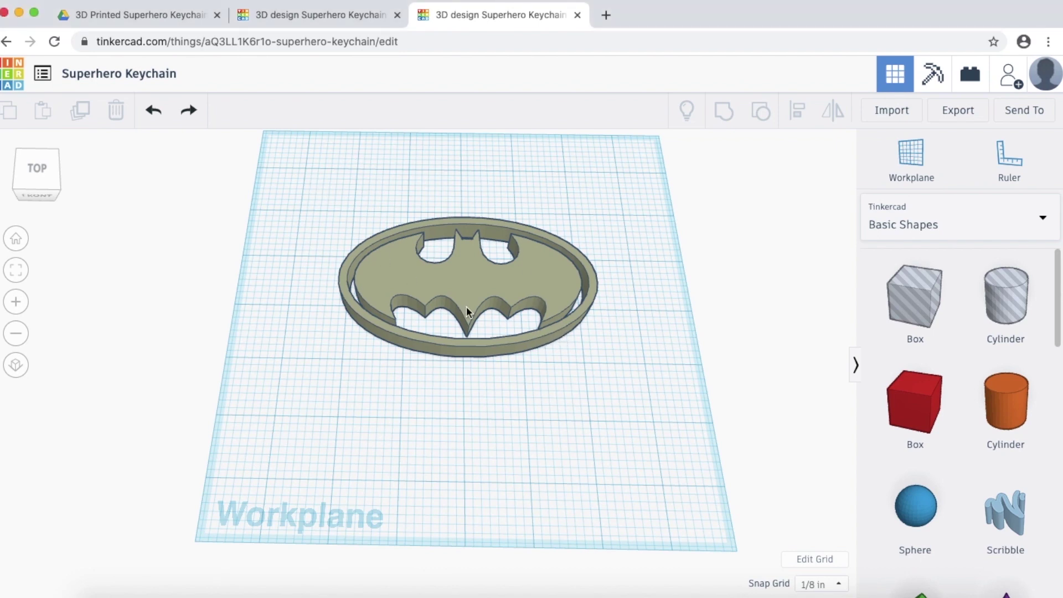
Step: Select the whole Batman logo with a selection window, deselect it and view it from nearly above
drag(320, 228, 177, 227)
drag(206, 278, 275, 334)
drag(301, 207, 583, 352)
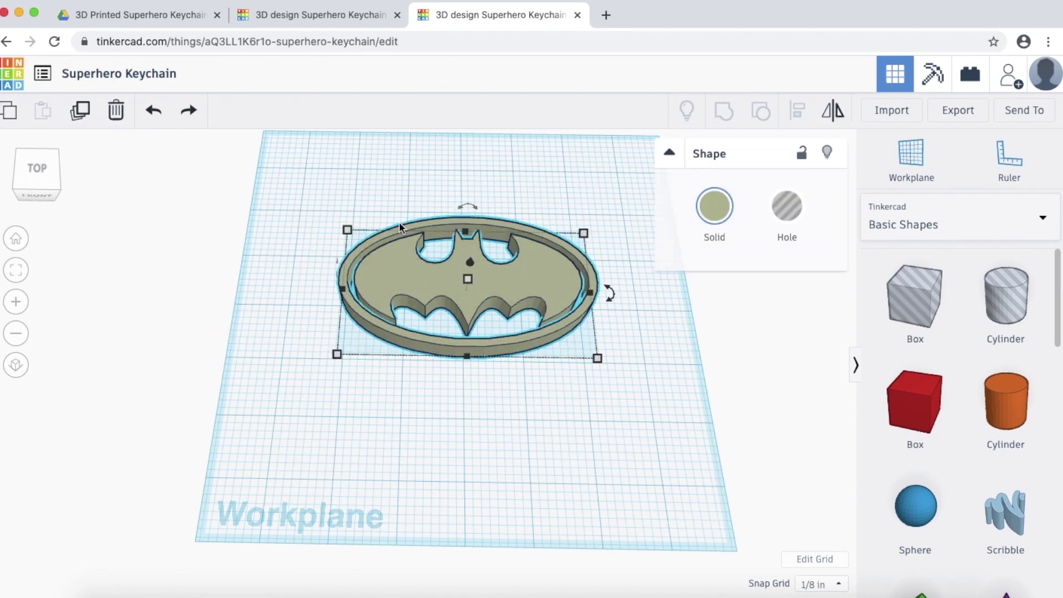
click(622, 352)
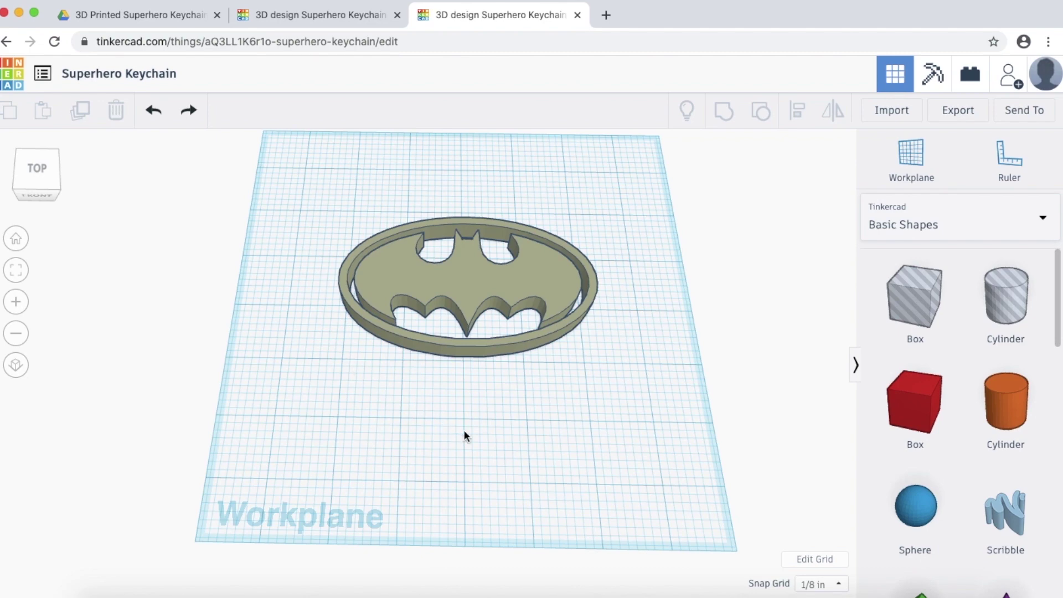
right_drag(480, 445, 490, 477)
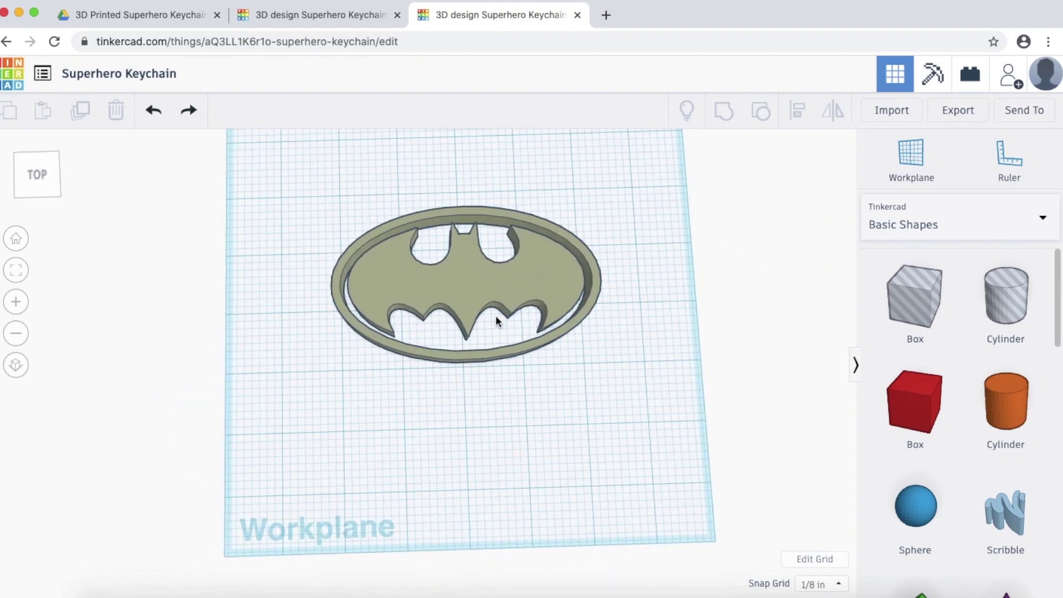
scroll(496, 314, down, 8)
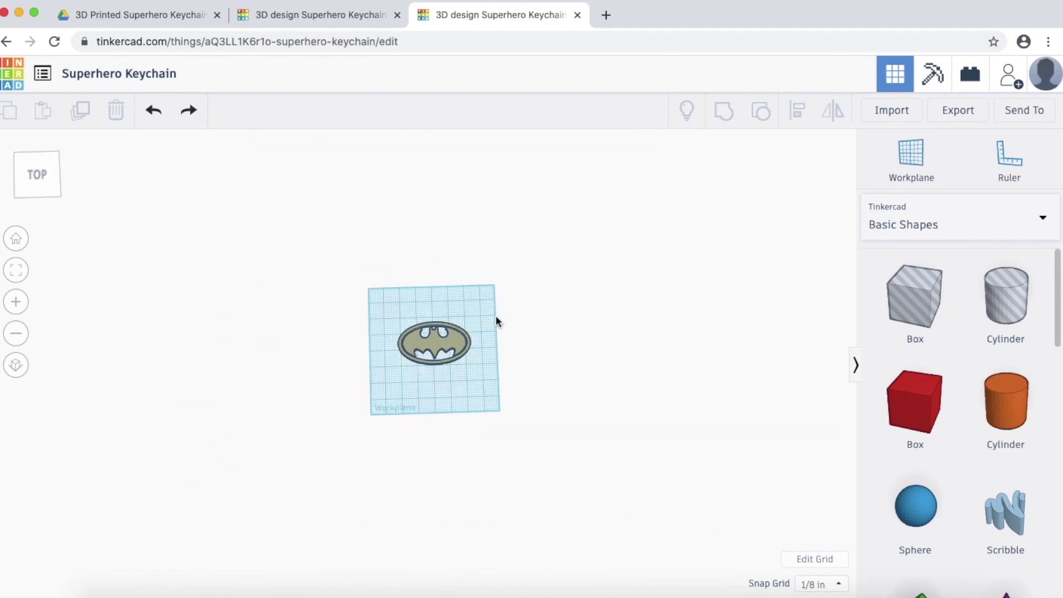
scroll(441, 347, up, 10)
scroll(469, 280, down, 10)
scroll(455, 316, up, 8)
scroll(454, 316, down, 2)
right_drag(479, 305, 443, 329)
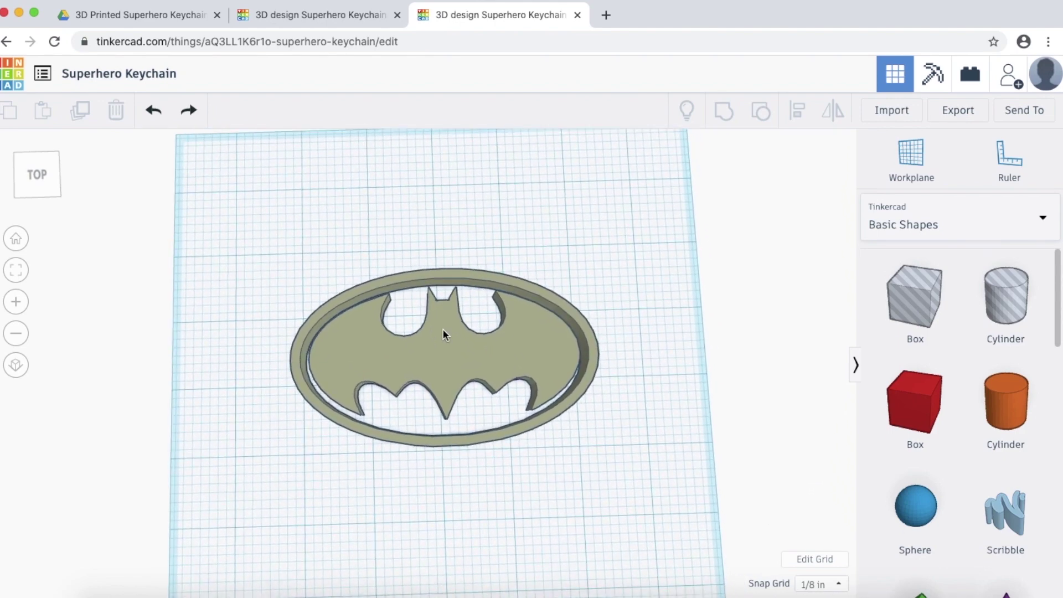
scroll(468, 356, up, 2)
Step: Try stretching the Batman logo freely from its corners and undo each resize
click(470, 346)
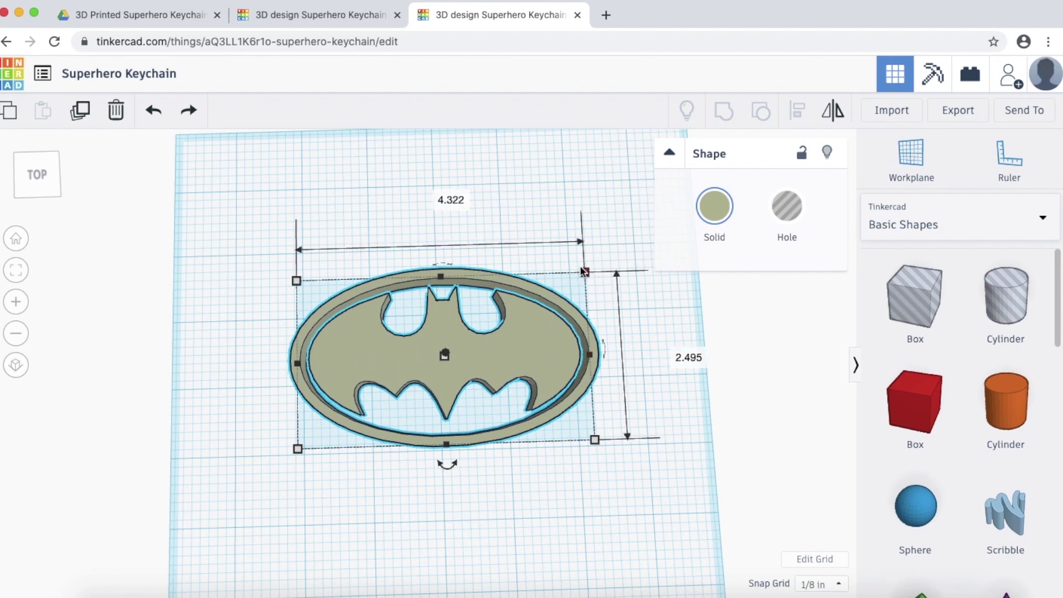
right_drag(629, 380, 611, 310)
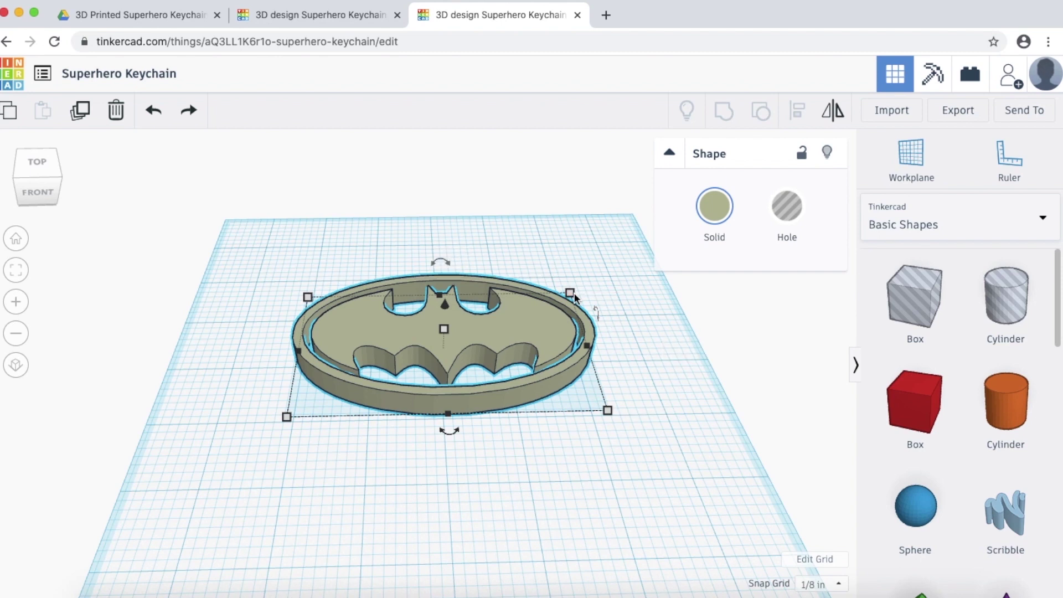
drag(575, 298, 534, 314)
key(ctrl+z)
drag(606, 412, 631, 530)
key(super+z)
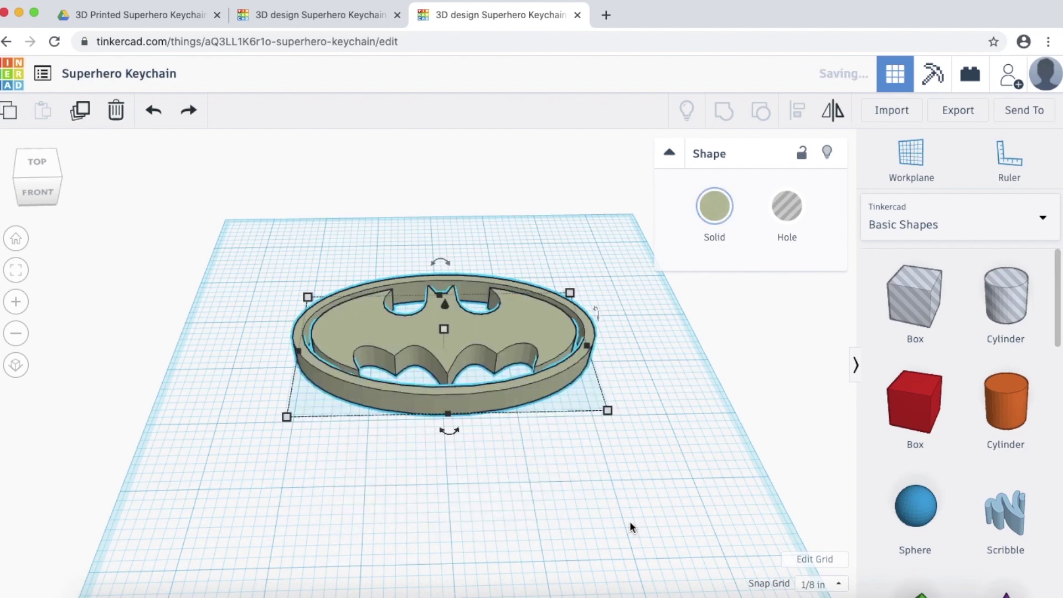
Step: Scale the Batman logo down proportionally to about 1.8 in wide by 1.04 in deep
right_drag(521, 386, 543, 500)
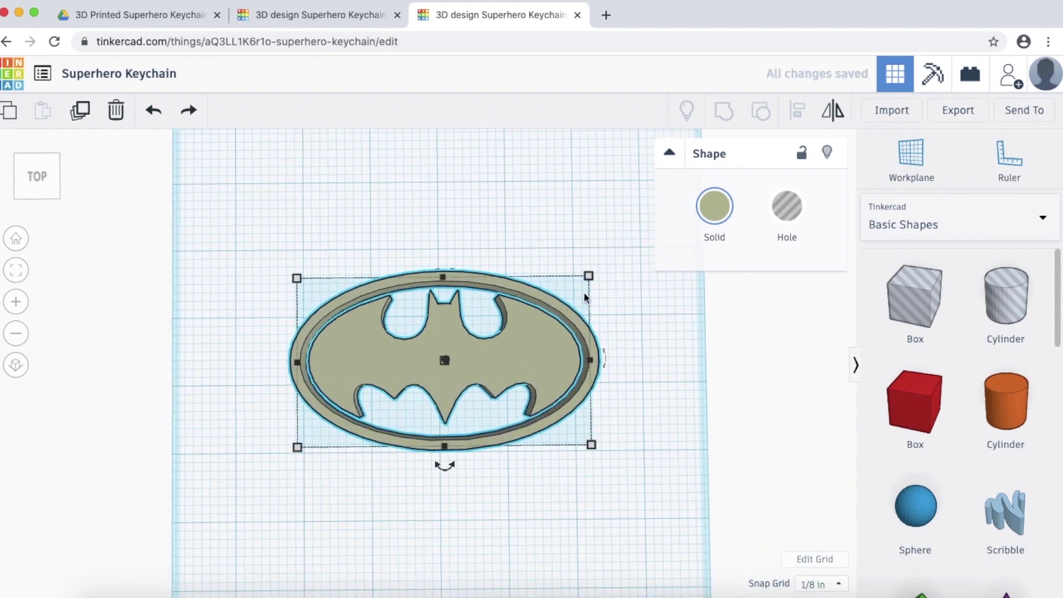
mouse_move(589, 277)
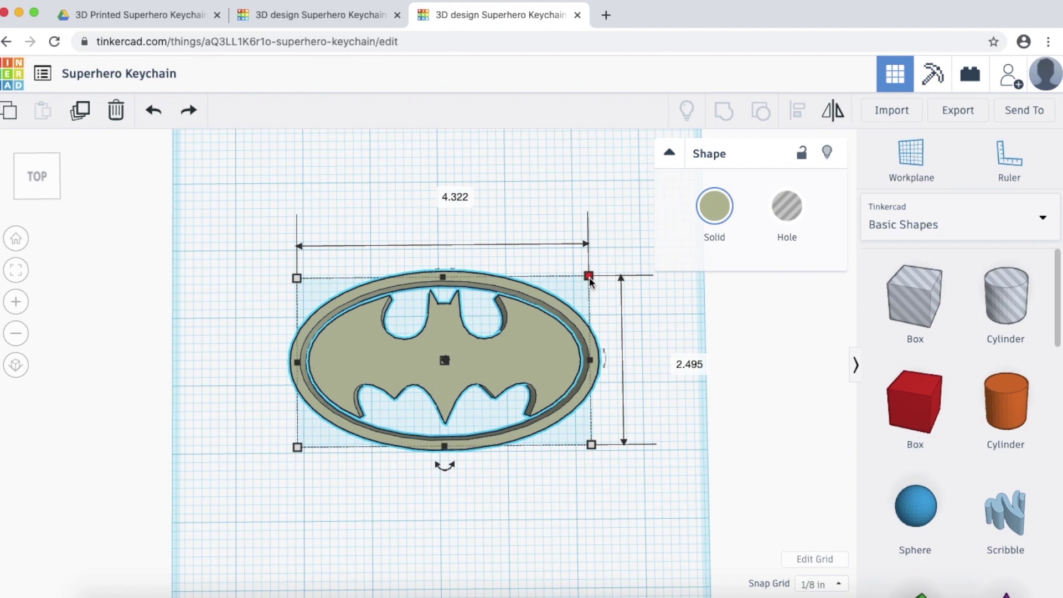
drag(591, 282, 390, 381)
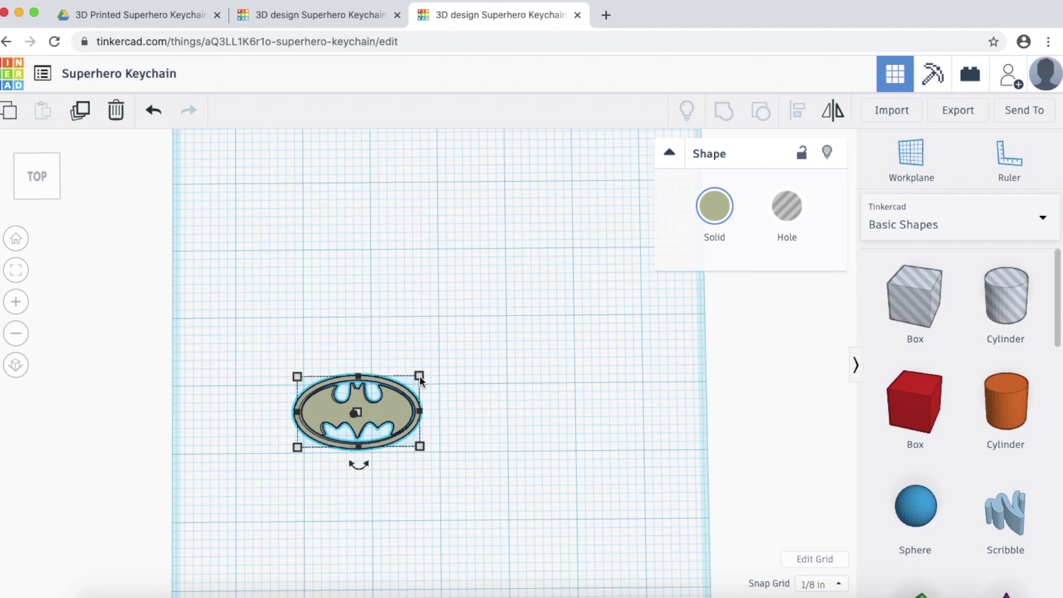
right_drag(477, 388, 510, 369)
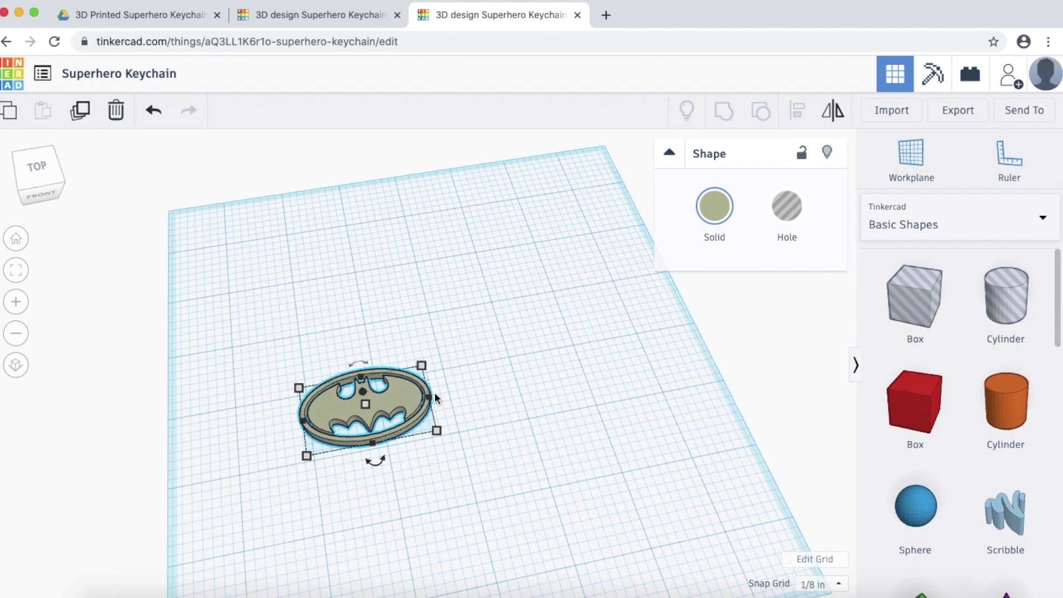
Step: Look at the finished examples in the Superhero Keychains design, then return to the Superhero Keychain design
click(366, 17)
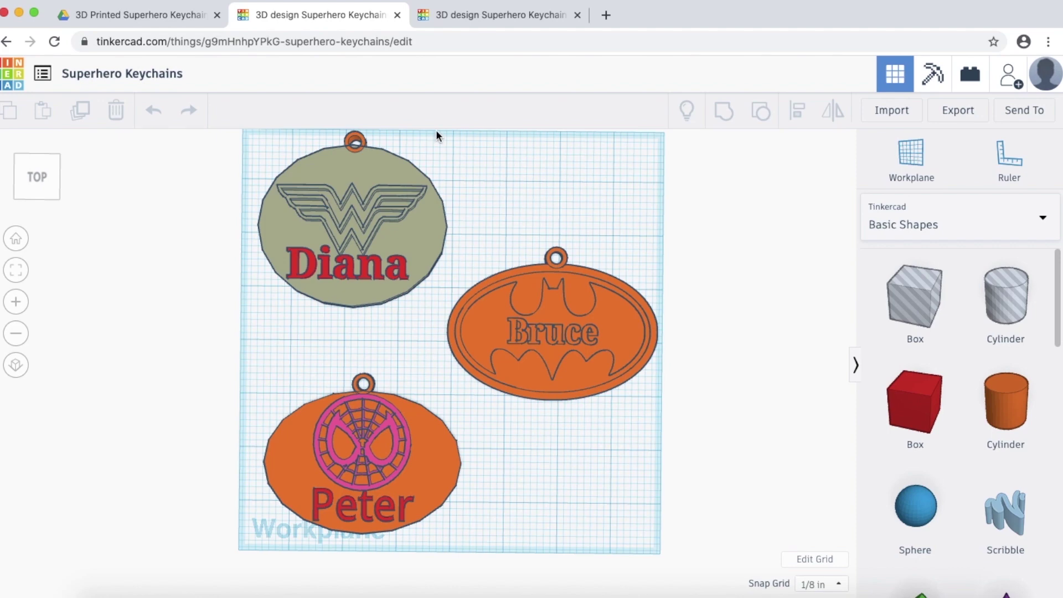
click(512, 18)
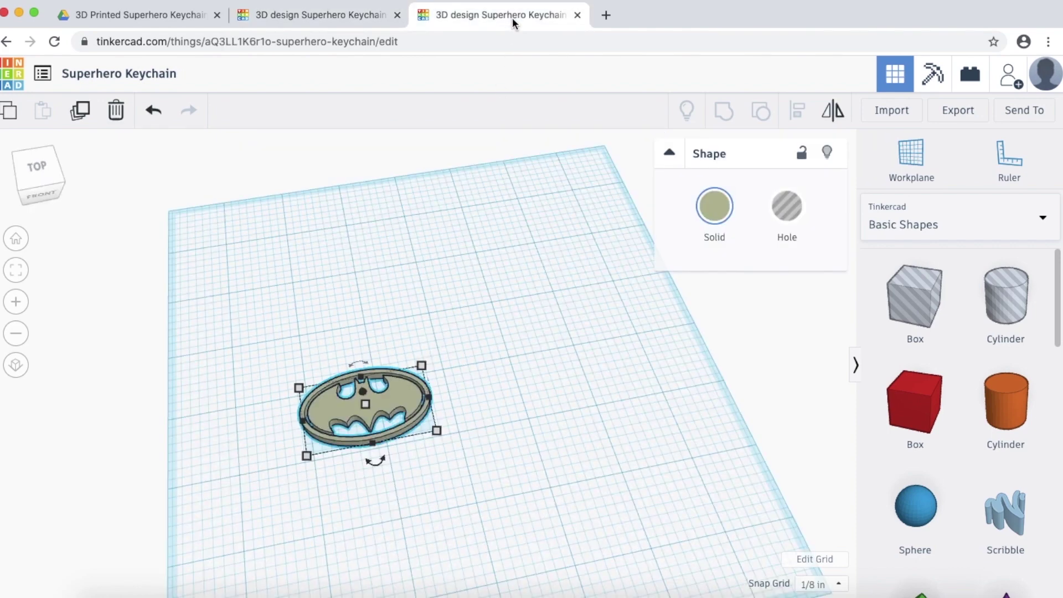
right_drag(508, 438, 499, 449)
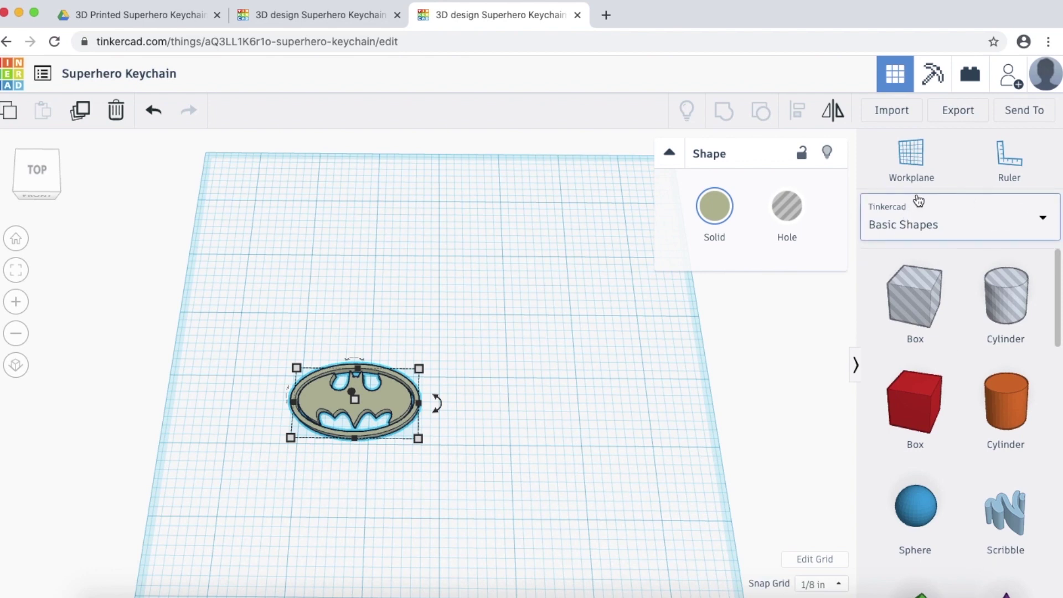
Step: Place a solid orange cylinder on the workplane beside the Batman logo and make it slightly taller
drag(1057, 299, 1060, 274)
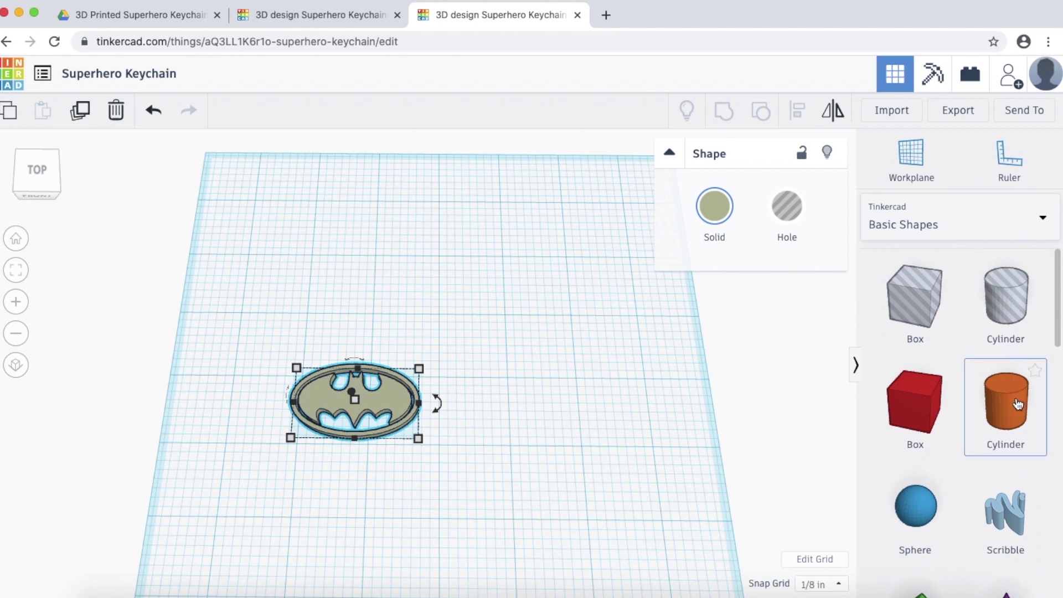
drag(1013, 408, 486, 346)
right_drag(513, 440, 522, 418)
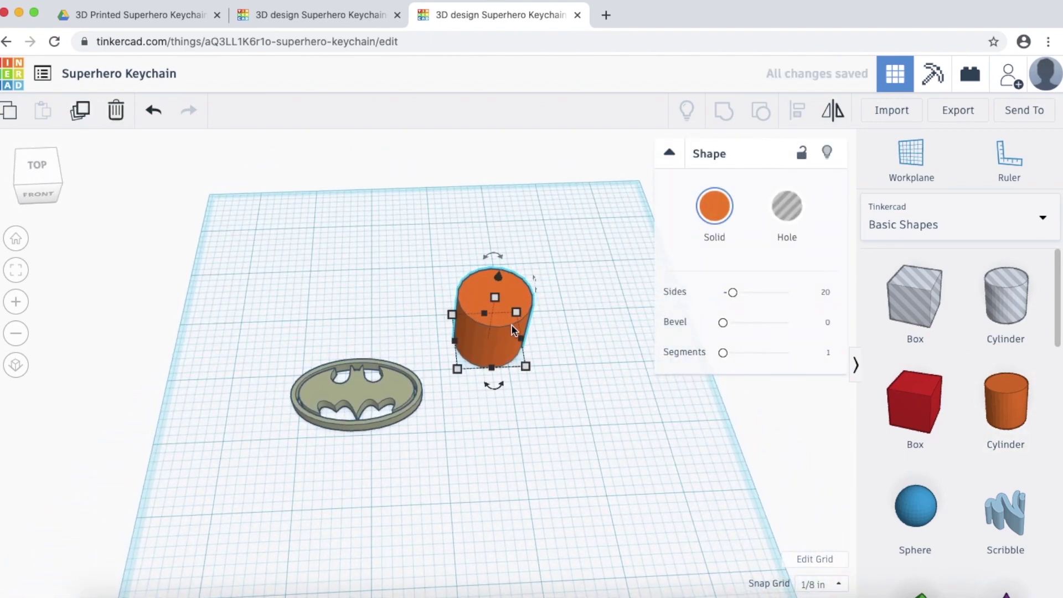
mouse_move(497, 297)
mouse_down()
mouse_move(497, 307)
mouse_move(504, 281)
mouse_move(505, 290)
mouse_up()
click(569, 316)
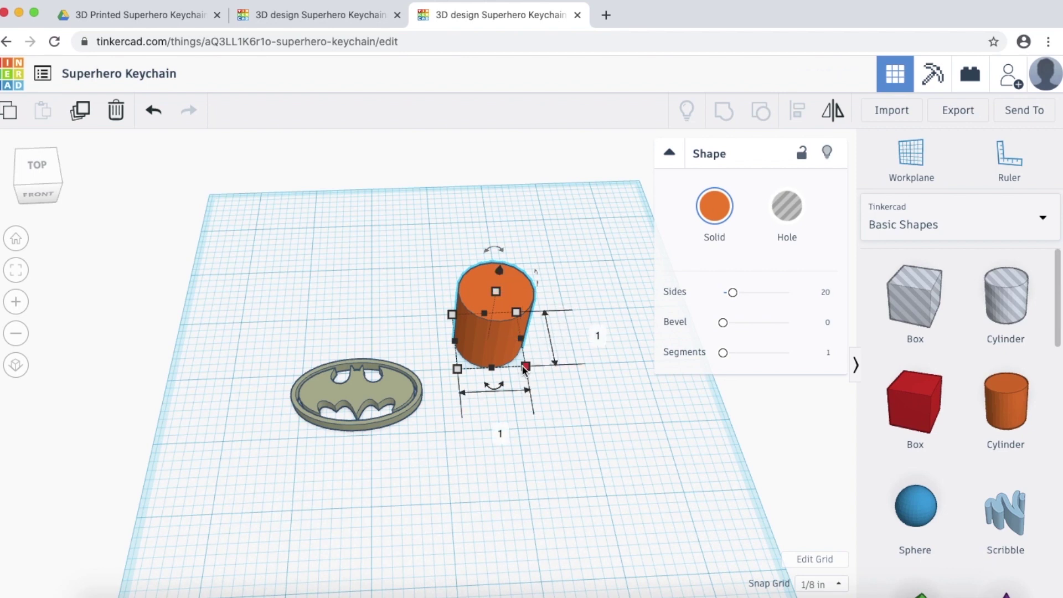
Step: Check the Batman logo's width and set the cylinder's width to match it, 1.799 in
click(599, 336)
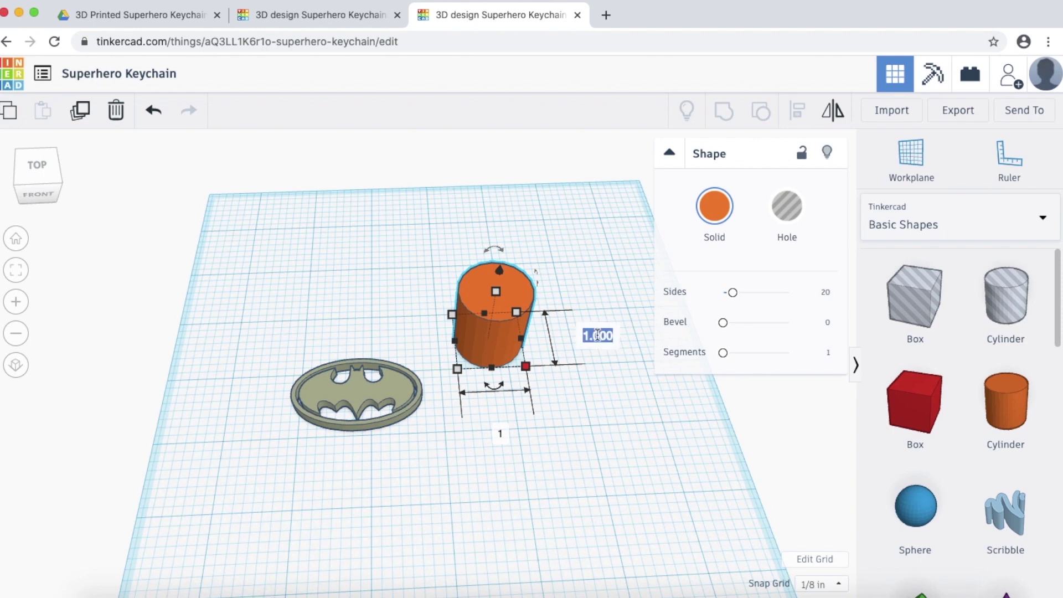
click(501, 434)
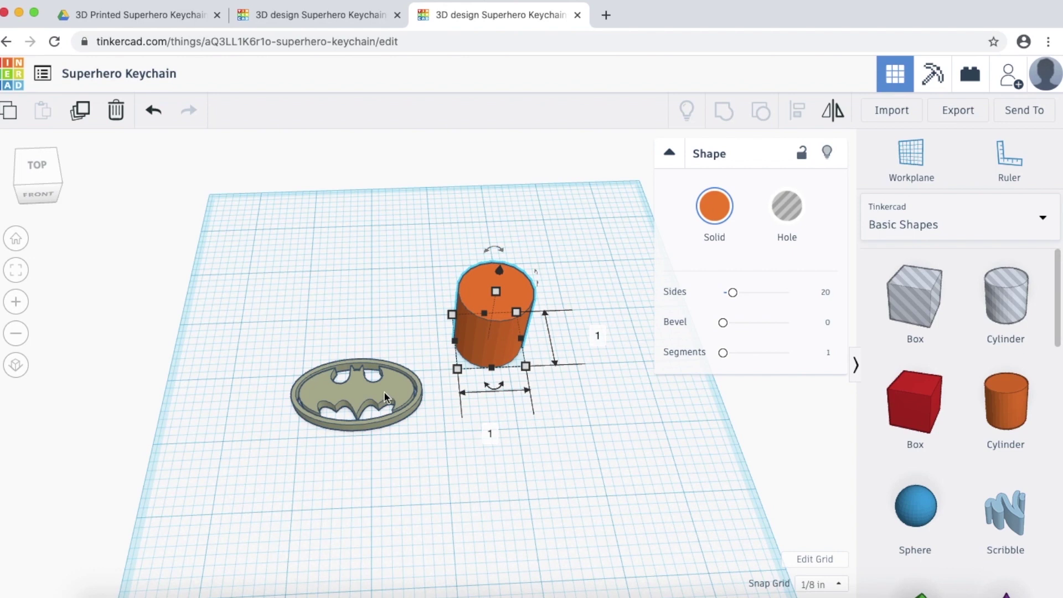
click(384, 391)
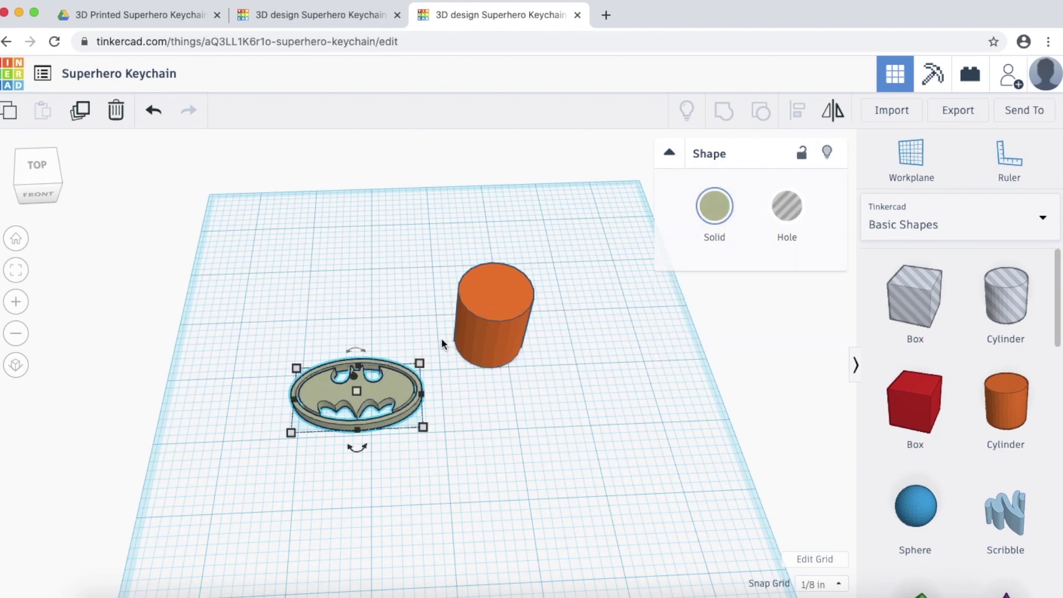
mouse_move(419, 366)
click(419, 364)
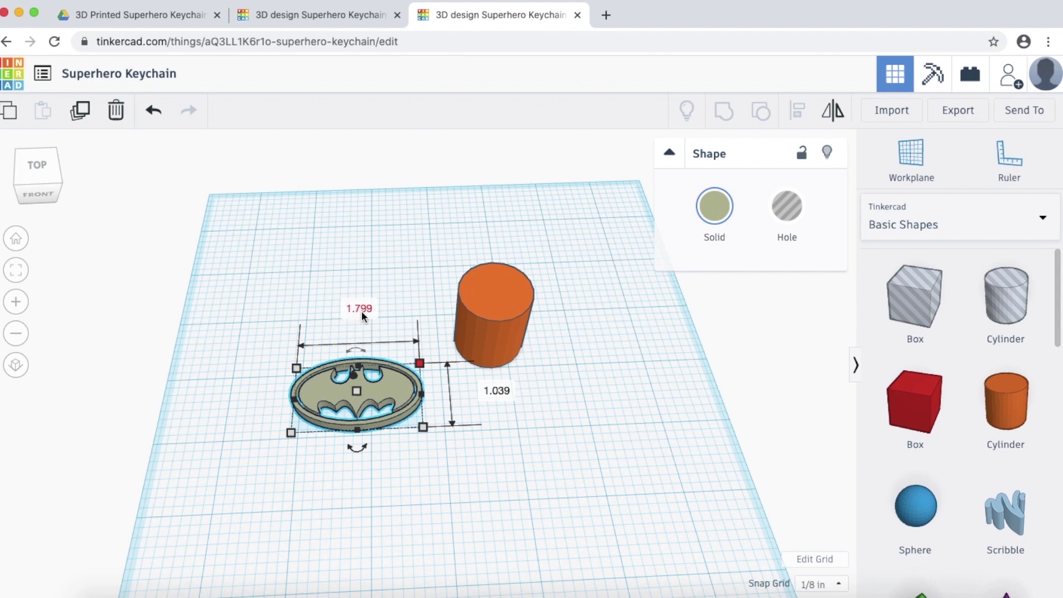
click(513, 315)
click(513, 315)
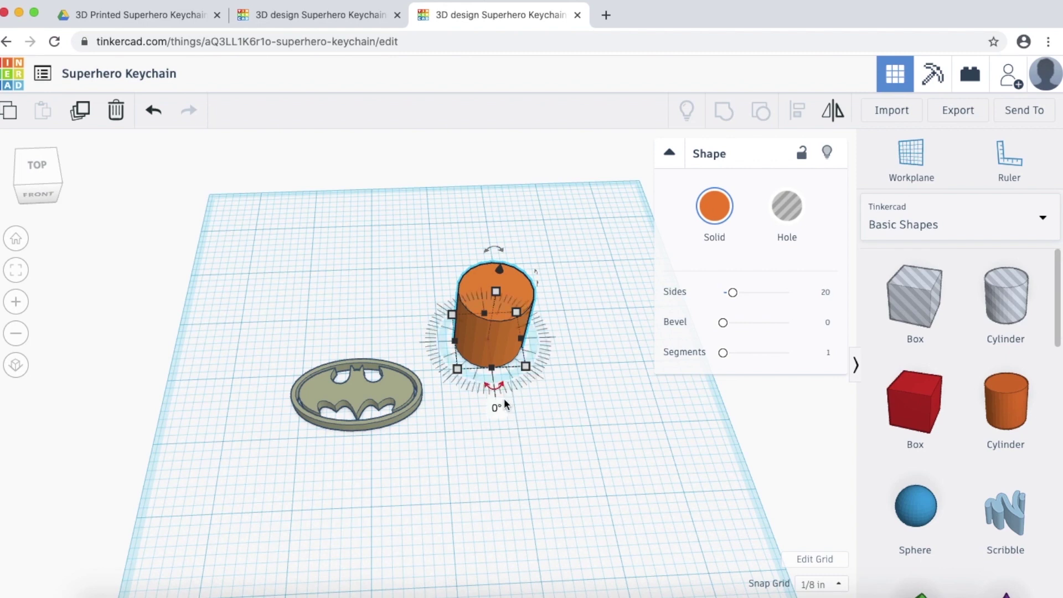
click(525, 366)
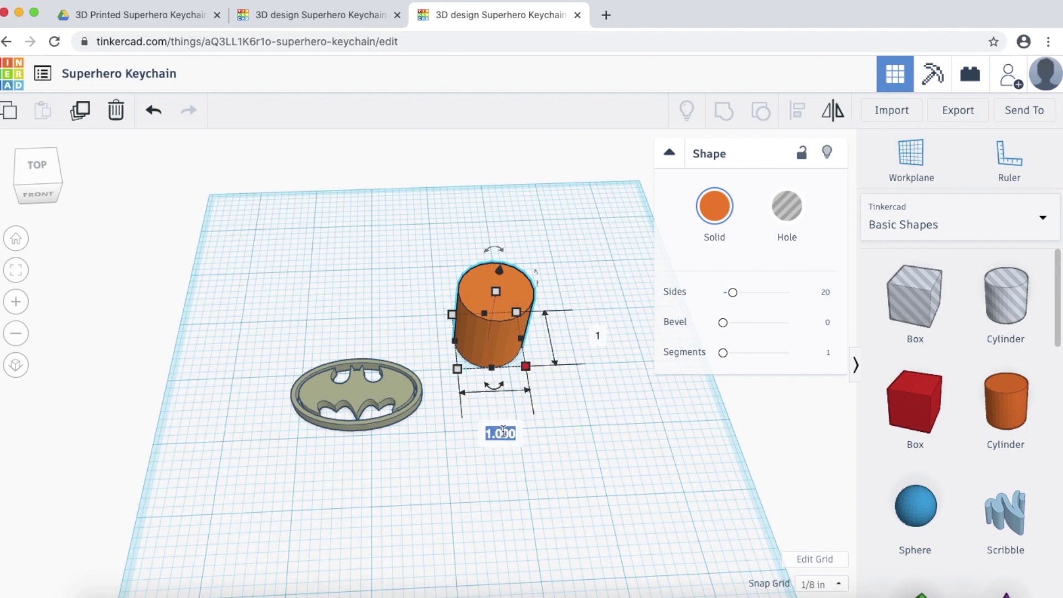
text(1.799)
key(Return)
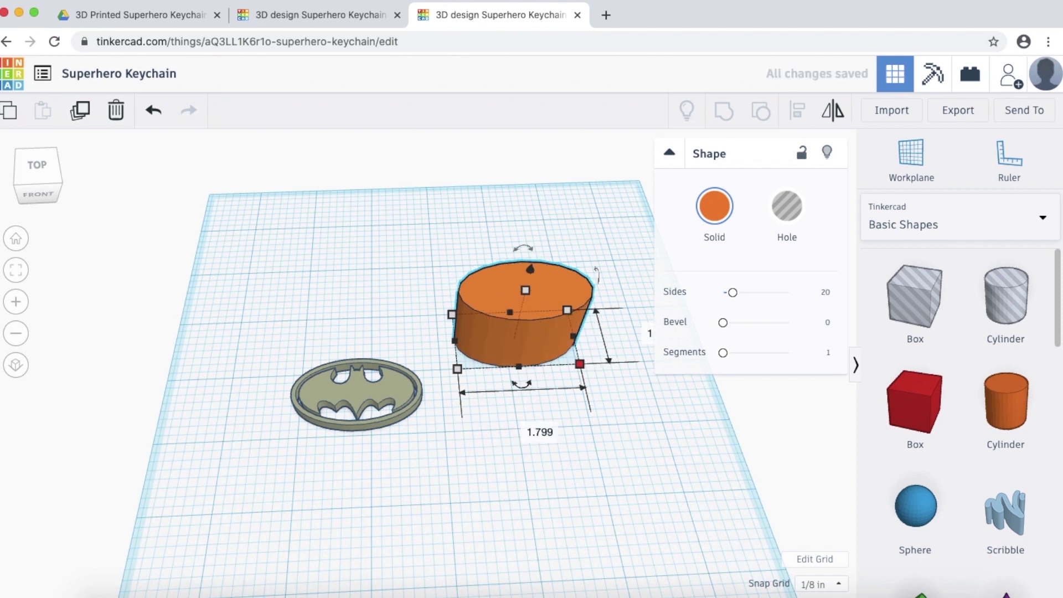
Step: Check the Batman logo's depth and set the cylinder's depth to match it, 1.039 in
click(367, 390)
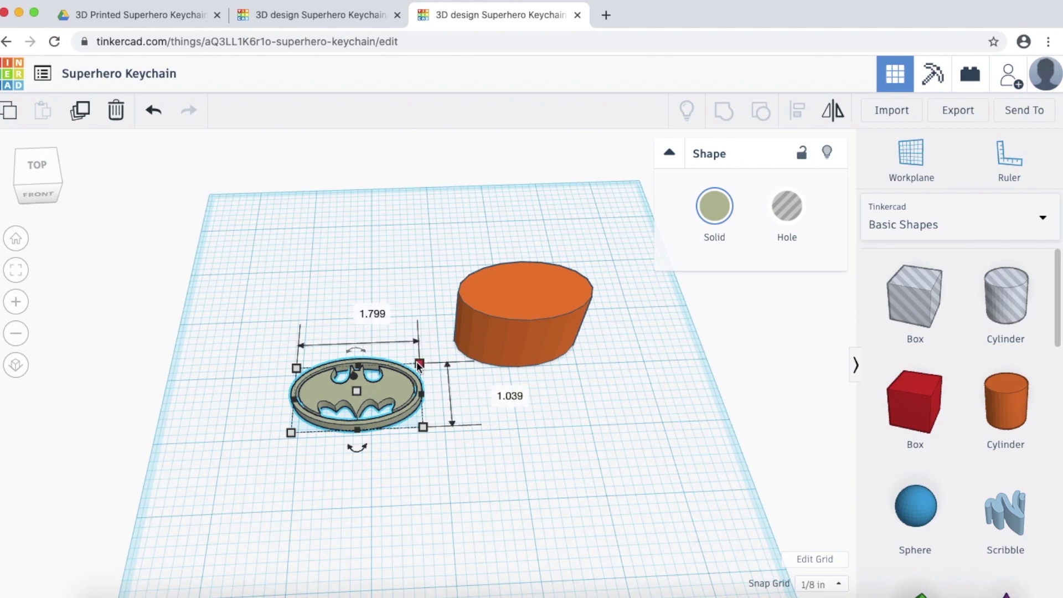
click(535, 340)
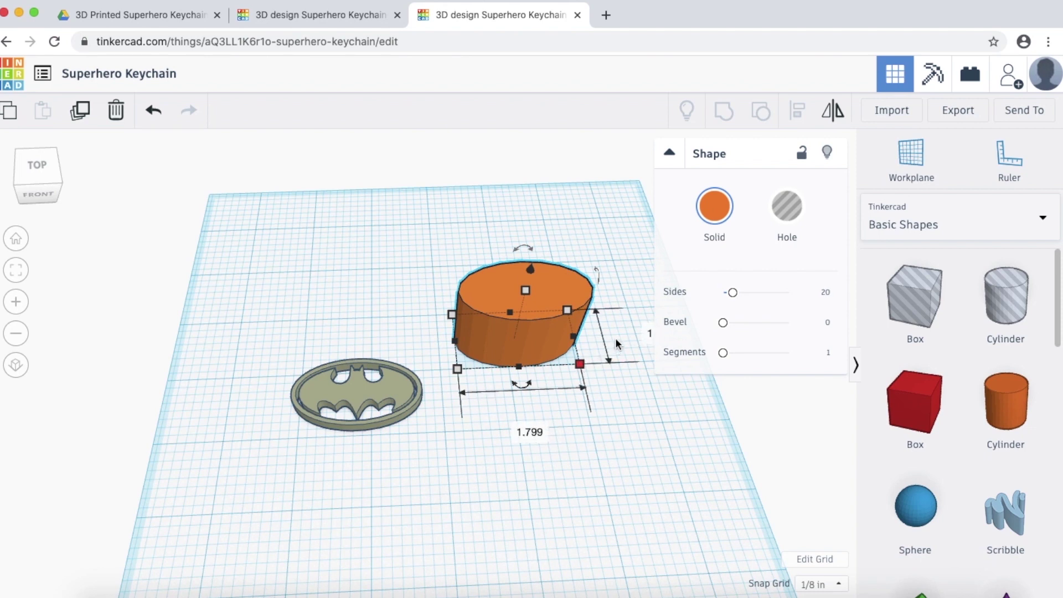
click(649, 331)
text(1.039)
key(Return)
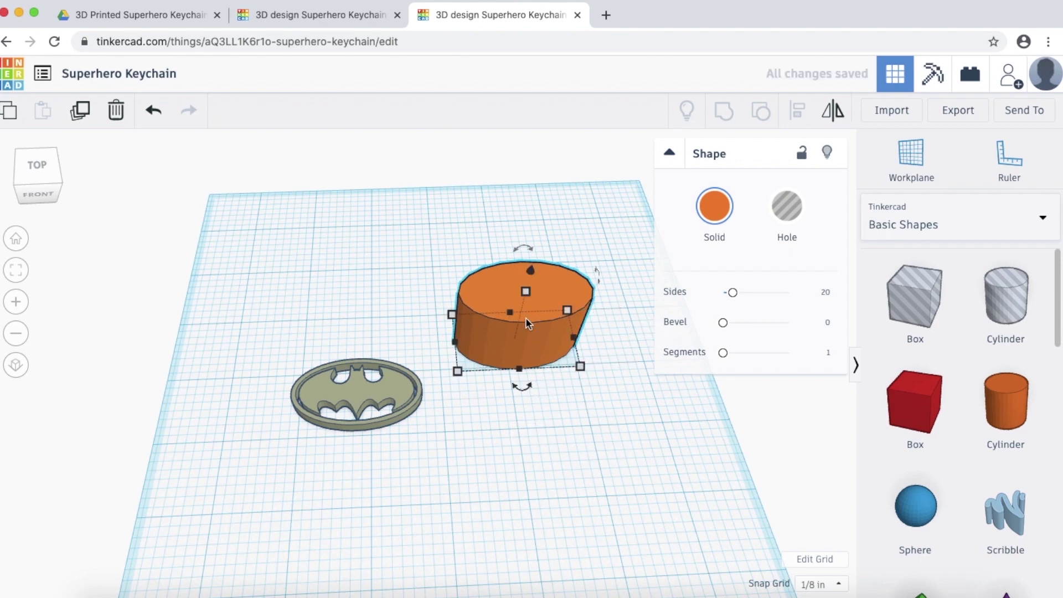
Step: Move the cylinder closer to level with the Batman logo and flatten it to 1/8 in high
drag(525, 314, 552, 364)
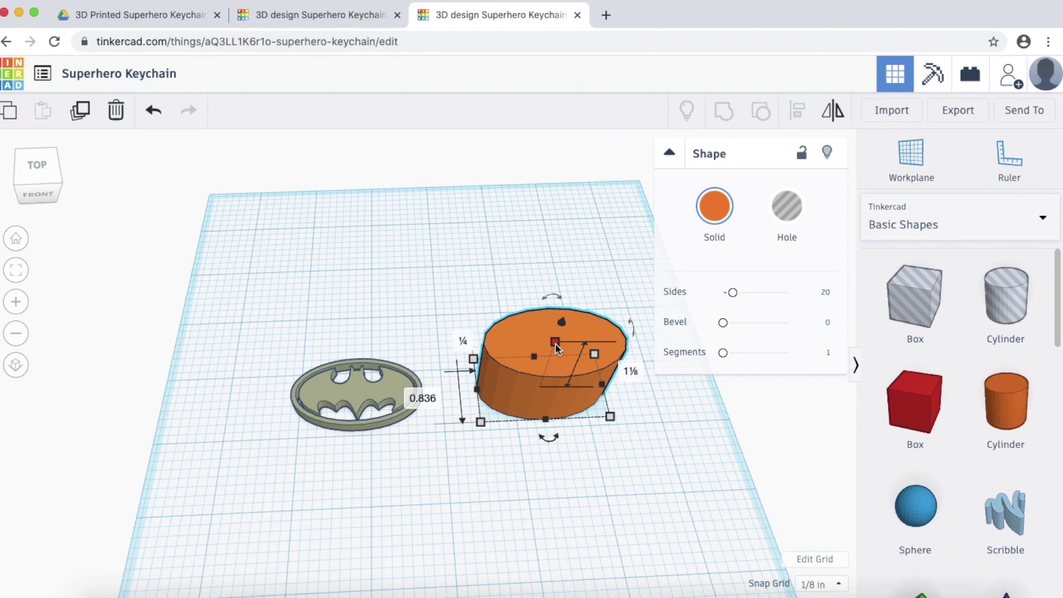
right_drag(554, 424, 551, 310)
drag(533, 292, 536, 361)
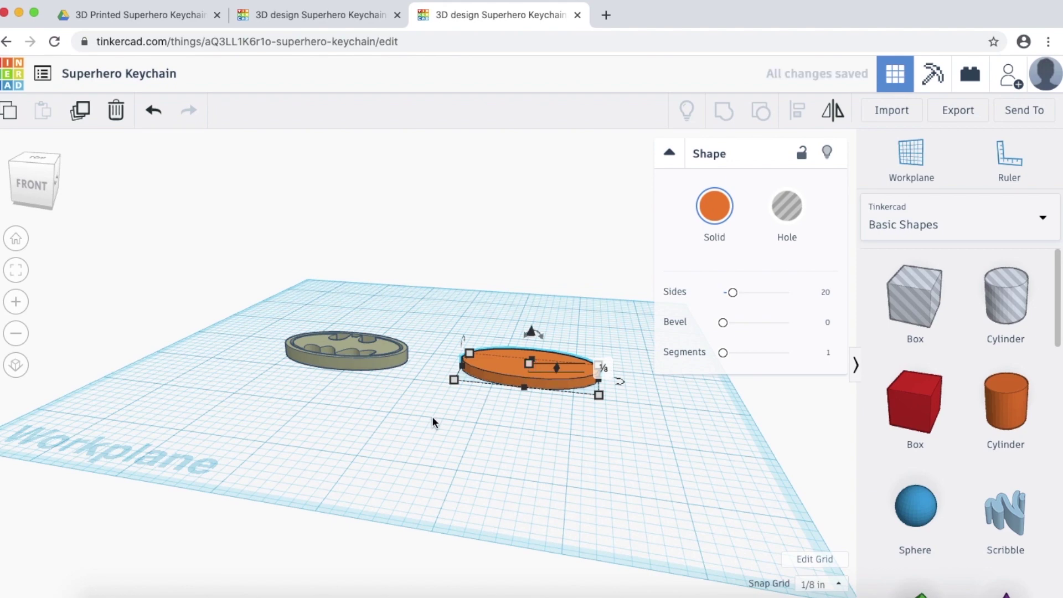
right_drag(461, 417, 524, 510)
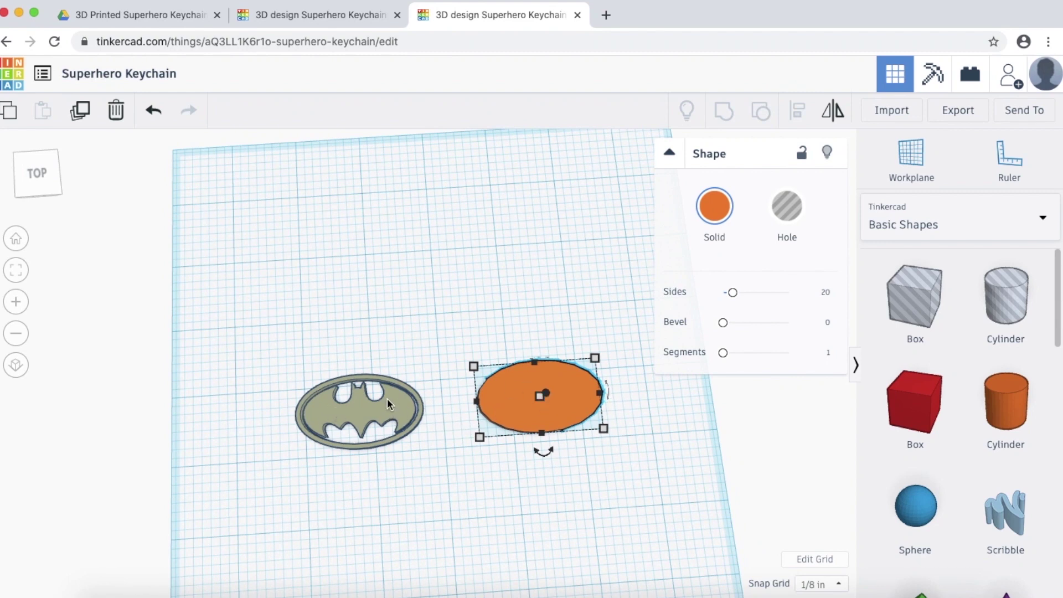
click(423, 393)
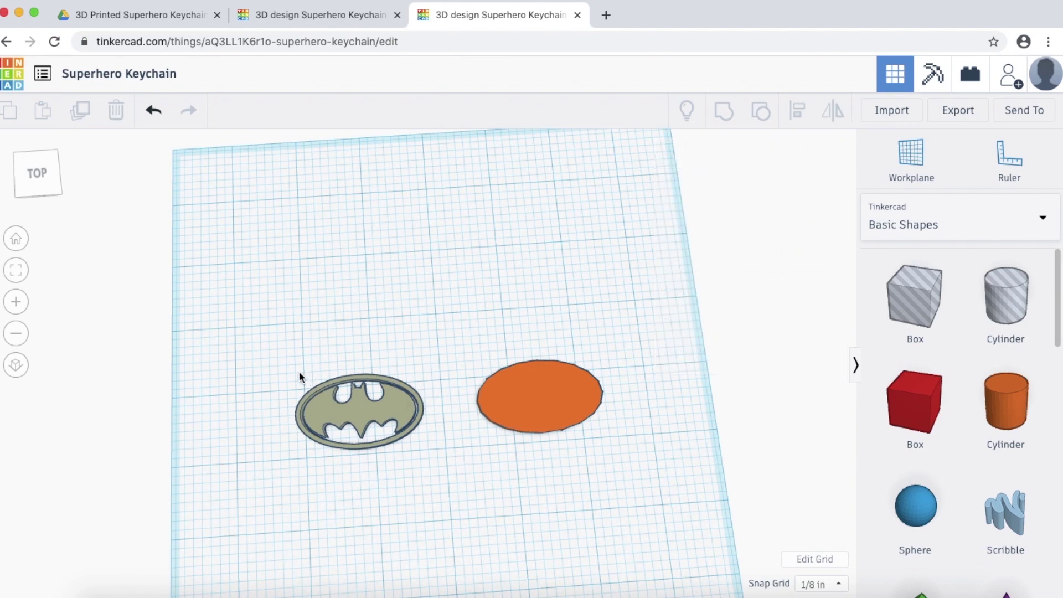
drag(264, 331, 673, 461)
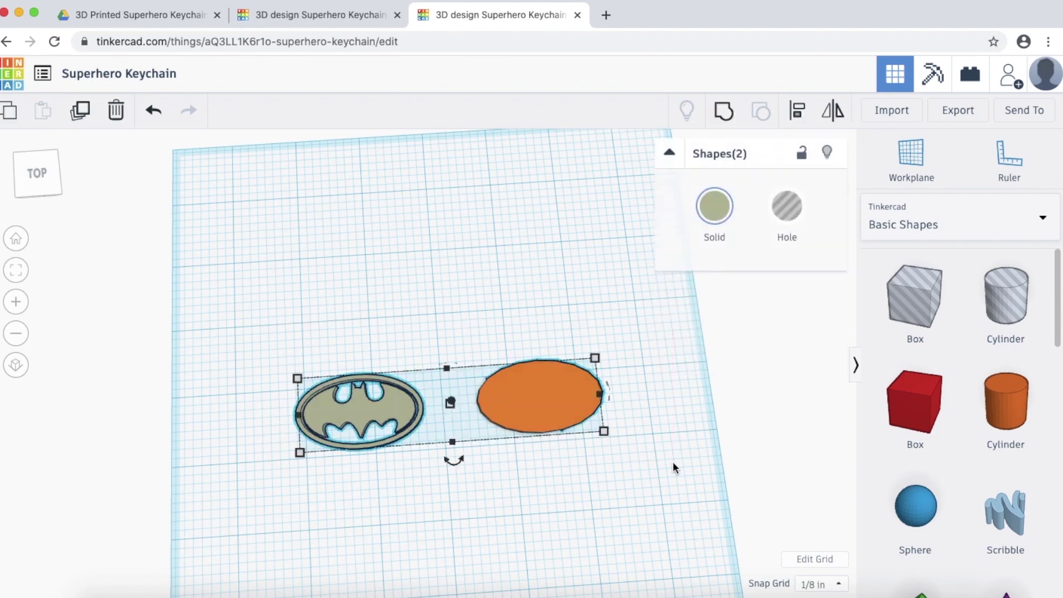
click(443, 312)
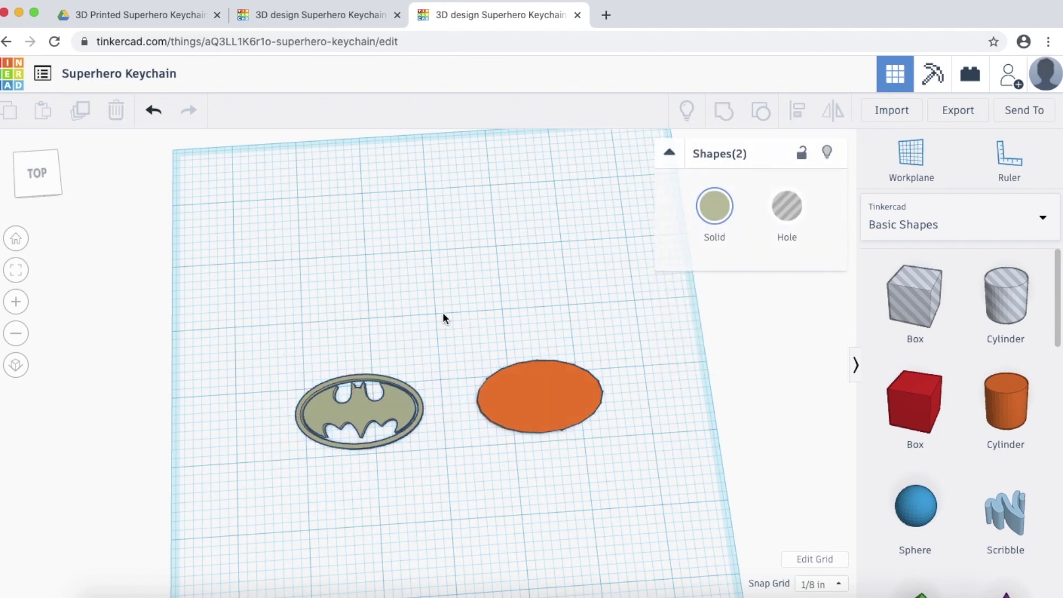
Step: Select the Batman logo and the orange cylinder and align their centres in both width and depth
click(399, 415)
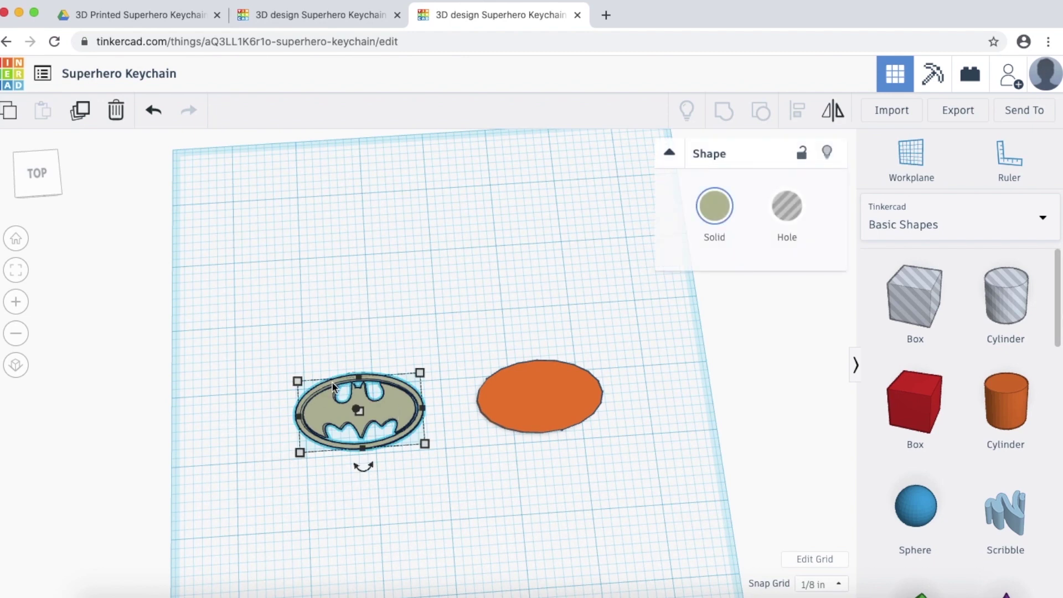
shift+click(522, 390)
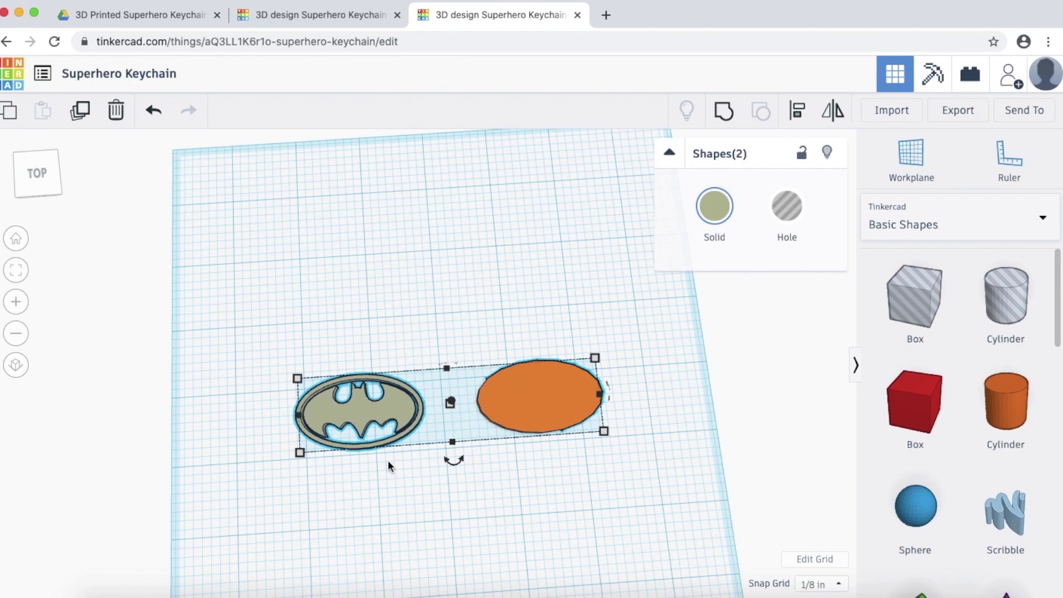
click(799, 113)
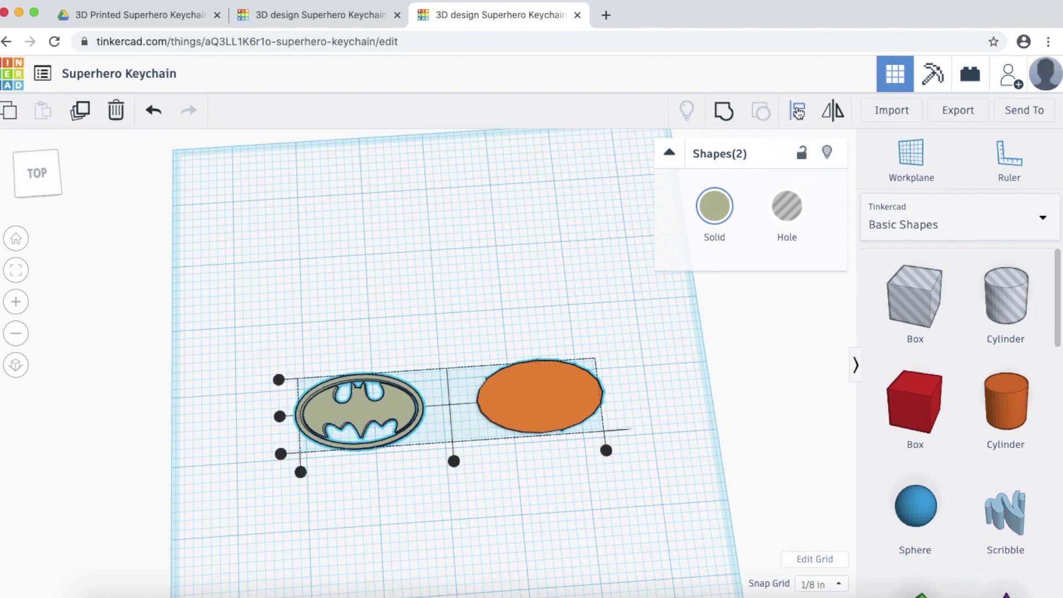
right_drag(553, 492, 544, 417)
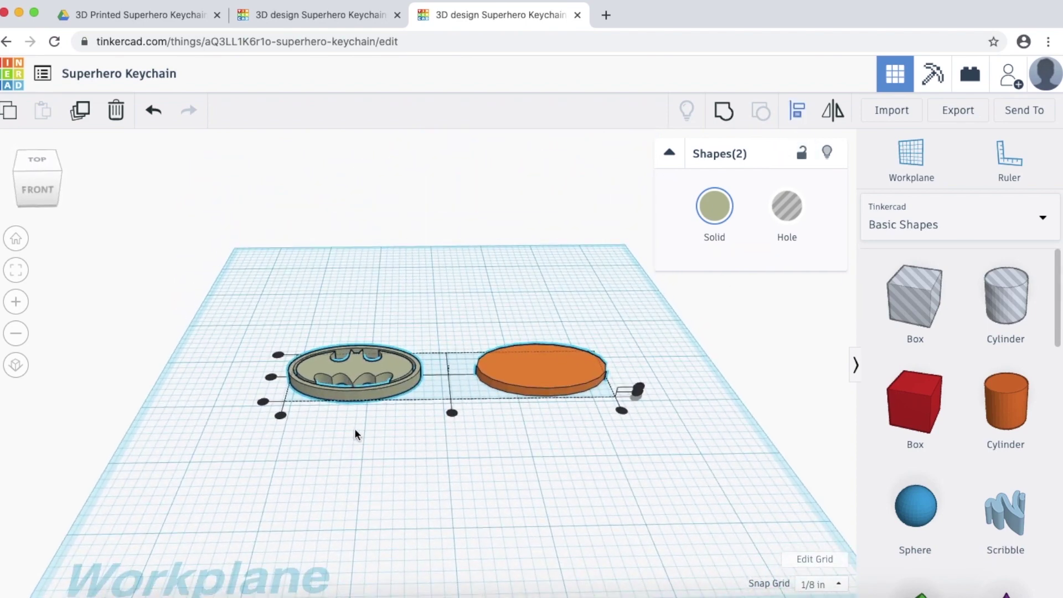
right_drag(392, 435, 371, 419)
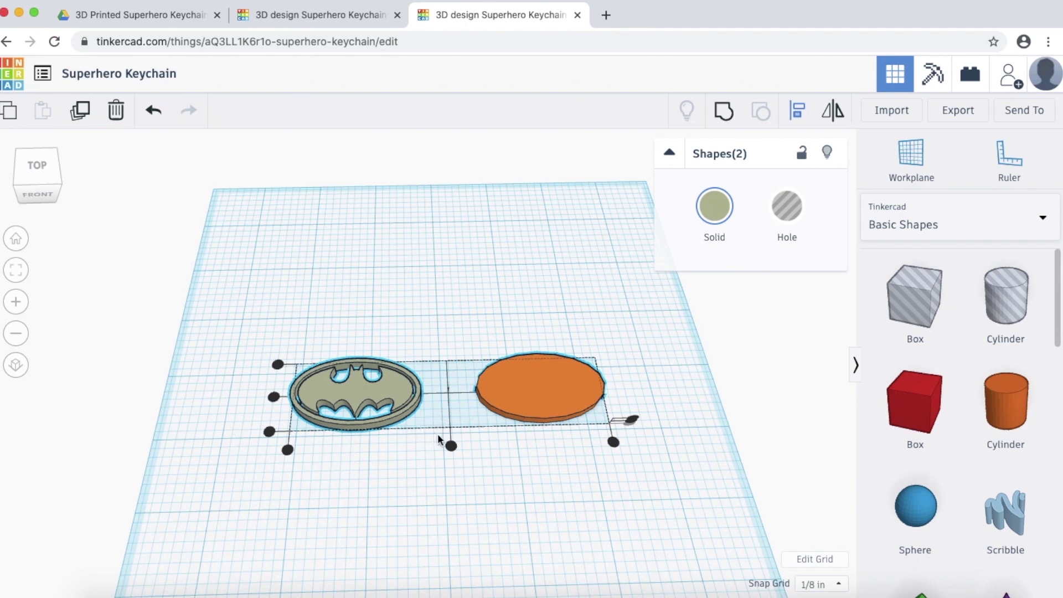
click(452, 445)
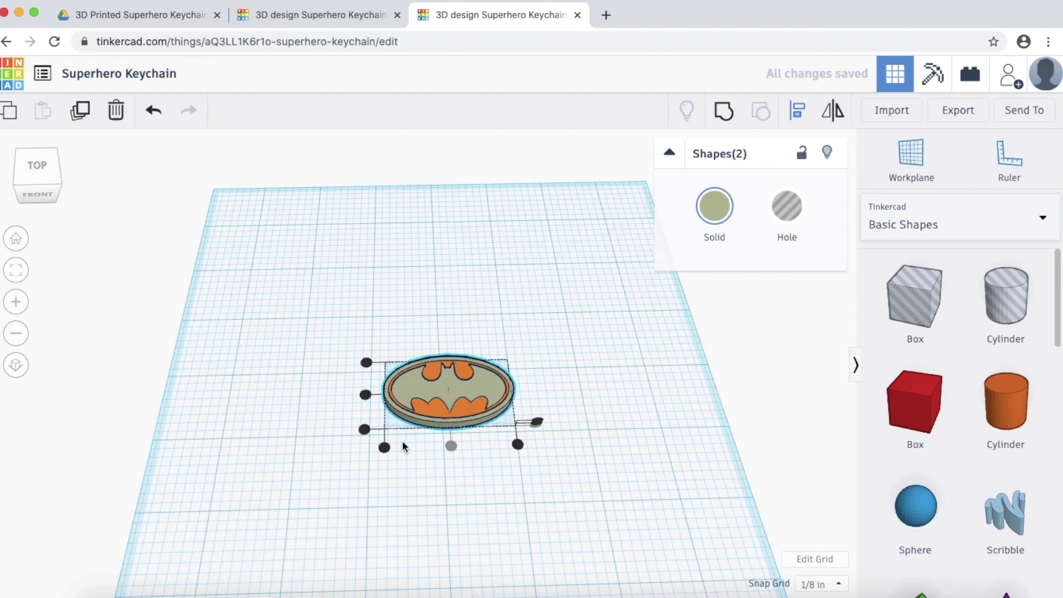
right_drag(420, 458, 428, 431)
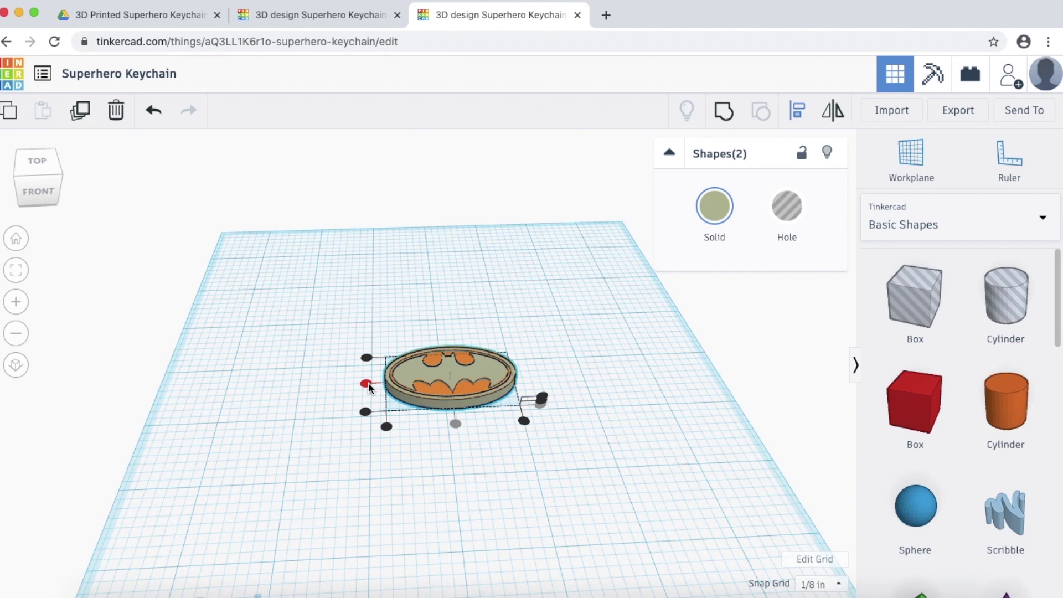
click(368, 384)
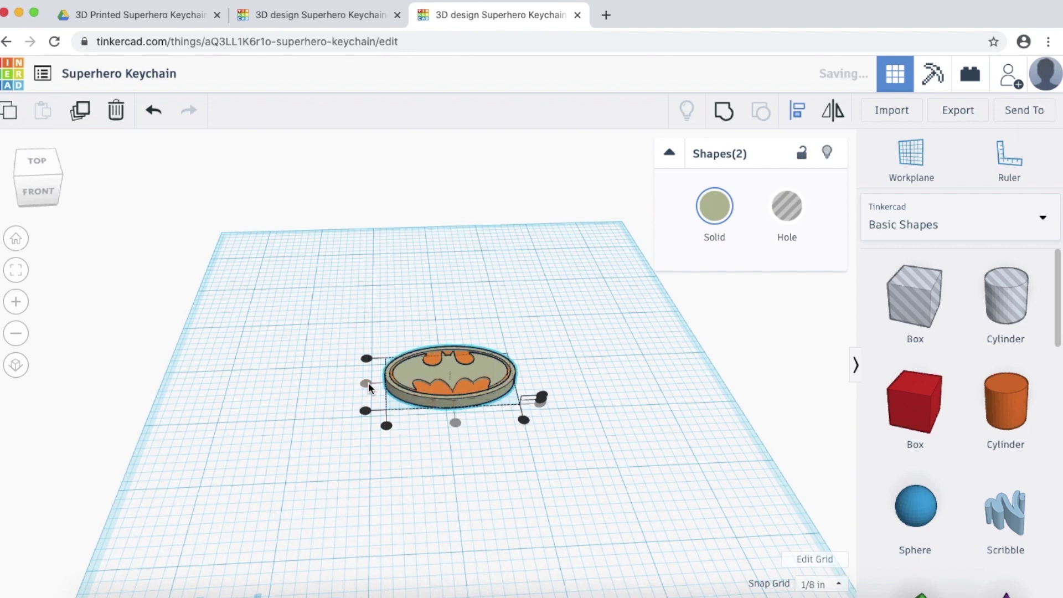
Step: Examine the stacked logo and base up close, checking the outer side wall, the rim and the bat cutouts
click(529, 370)
scroll(487, 385, up, 3)
scroll(488, 384, up, 5)
scroll(522, 405, down, 3)
right_drag(624, 511, 532, 455)
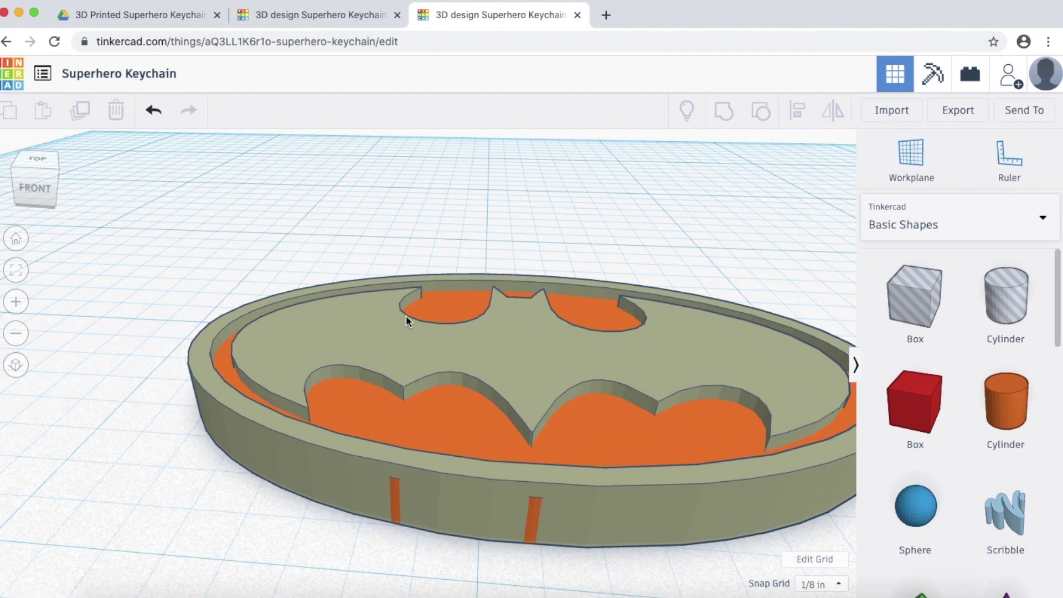
mouse_move(454, 438)
right_down()
mouse_move(443, 461)
mouse_move(437, 438)
right_up()
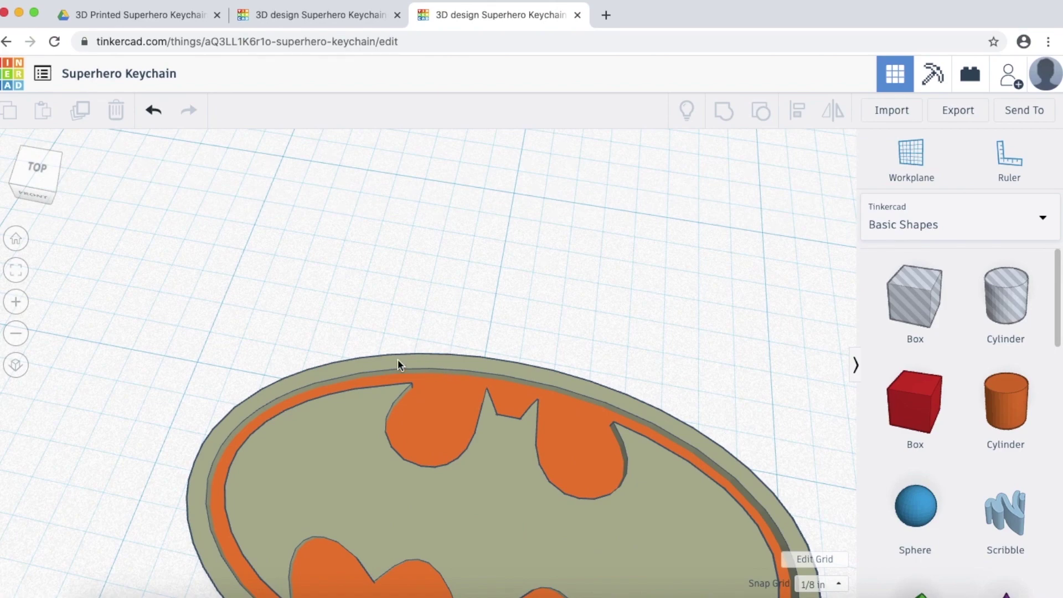
right_drag(231, 511, 424, 320)
right_drag(504, 225, 527, 354)
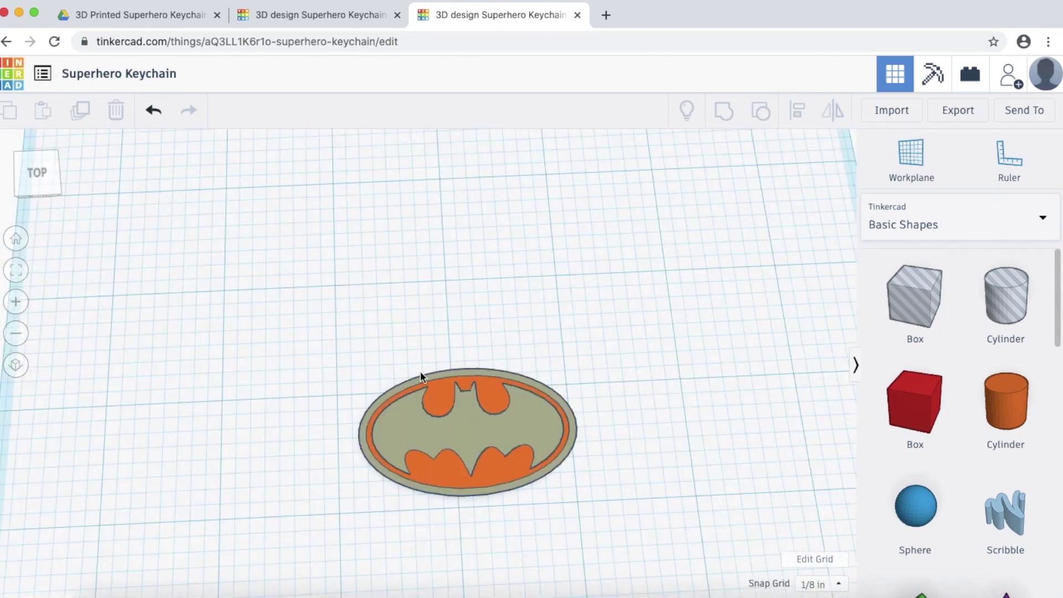
Step: Try moving the Batman logo alone off the orange base and undo that move
click(444, 428)
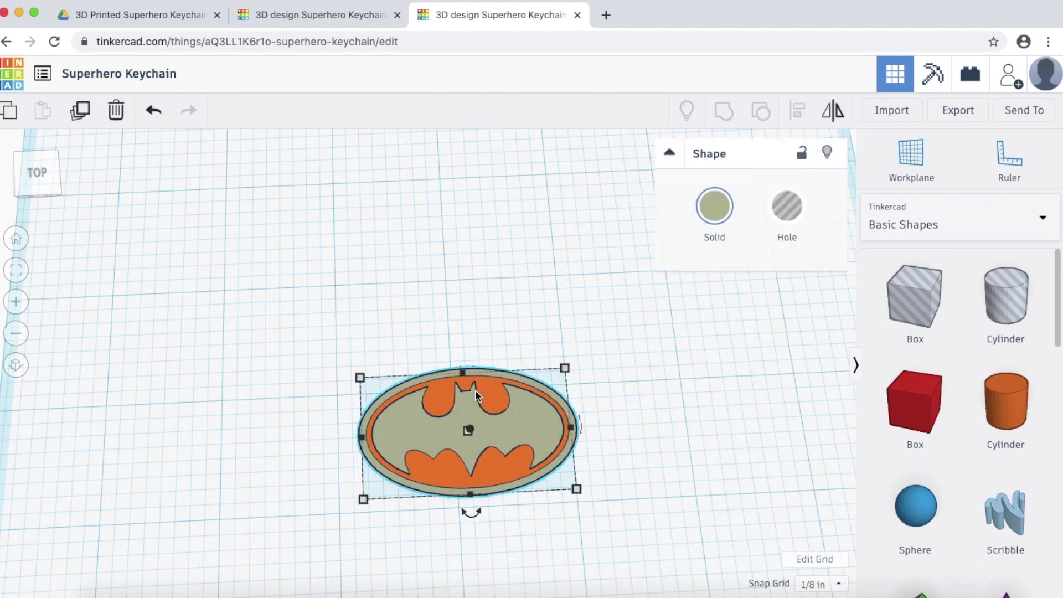
drag(499, 417, 496, 361)
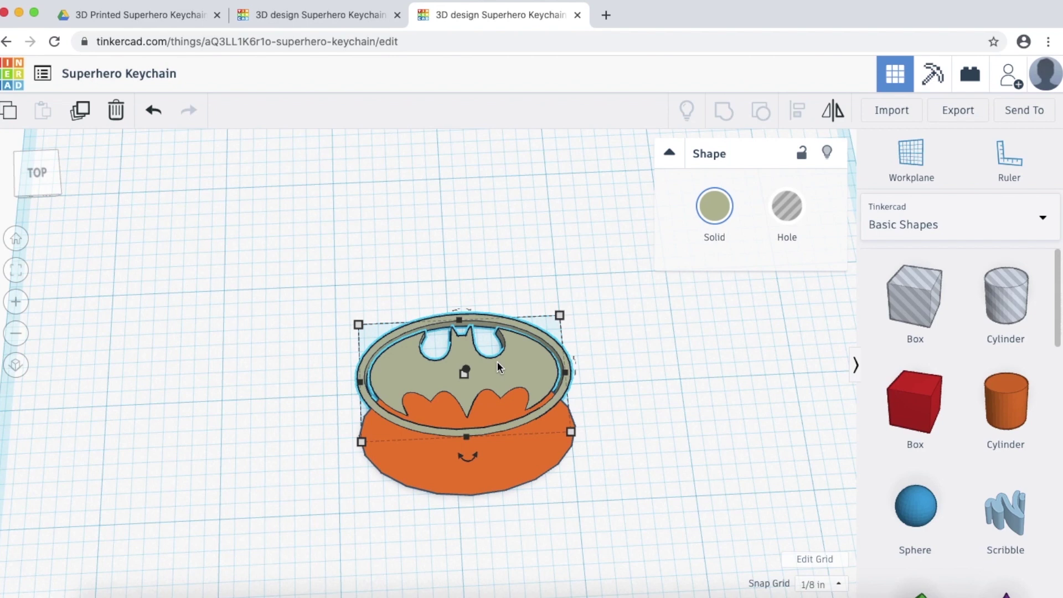
click(152, 111)
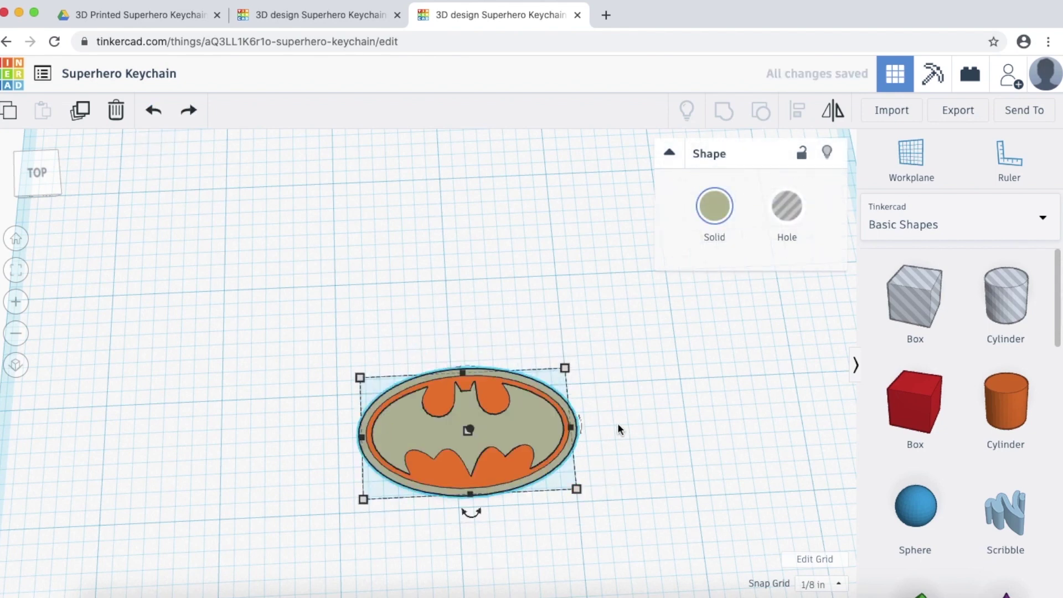
Step: Group the Batman logo and the orange base into a single solid shape
click(672, 422)
click(460, 416)
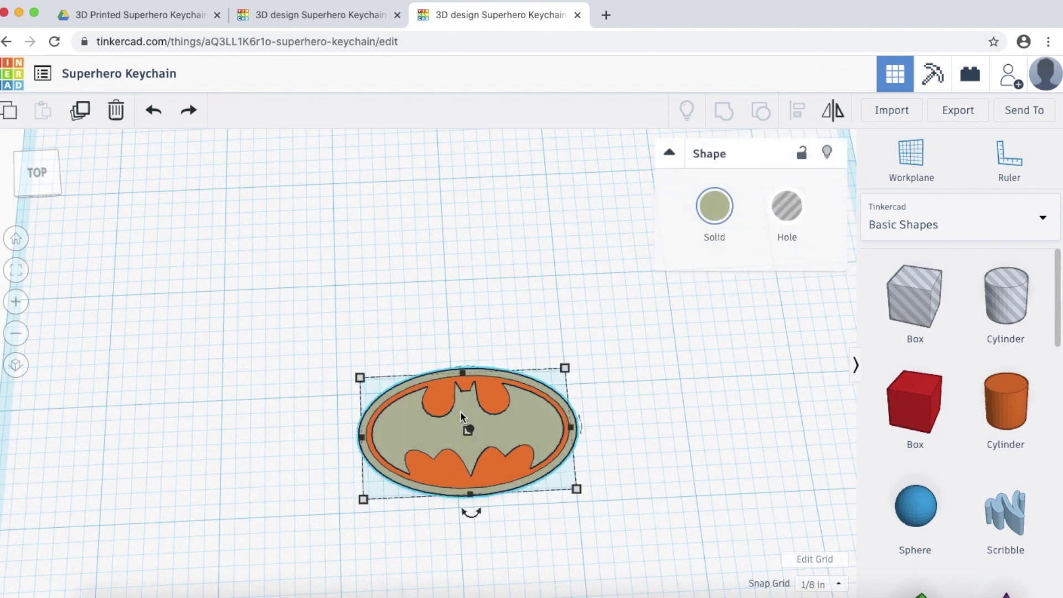
drag(337, 330, 626, 515)
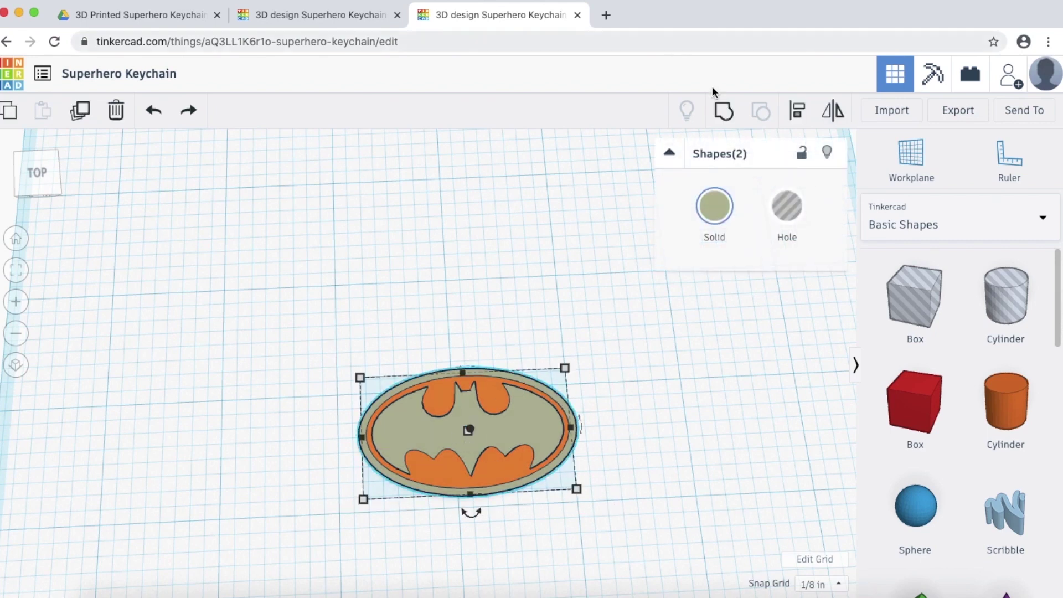
click(726, 112)
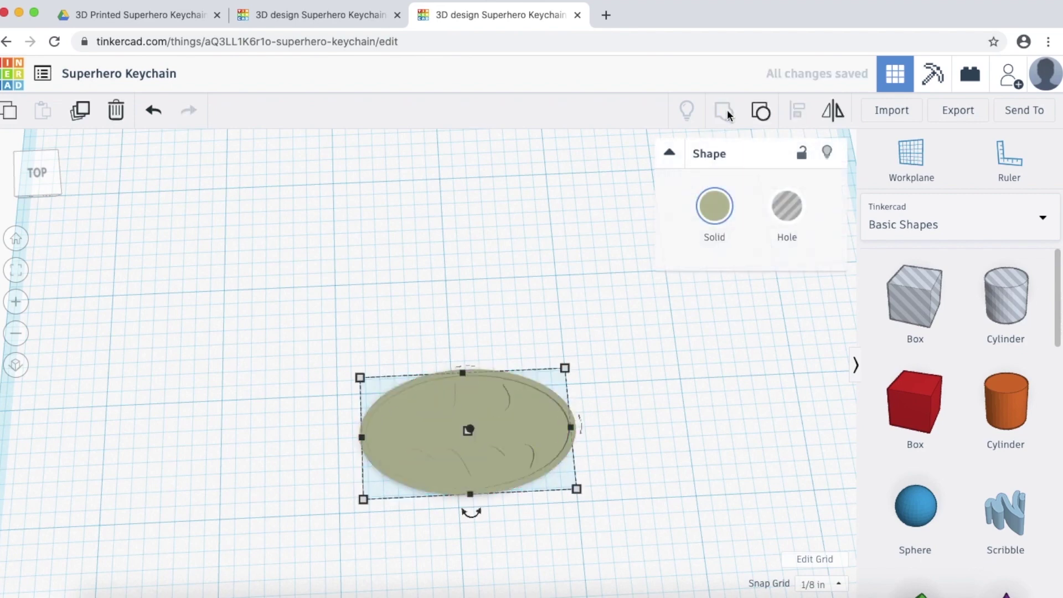
click(657, 361)
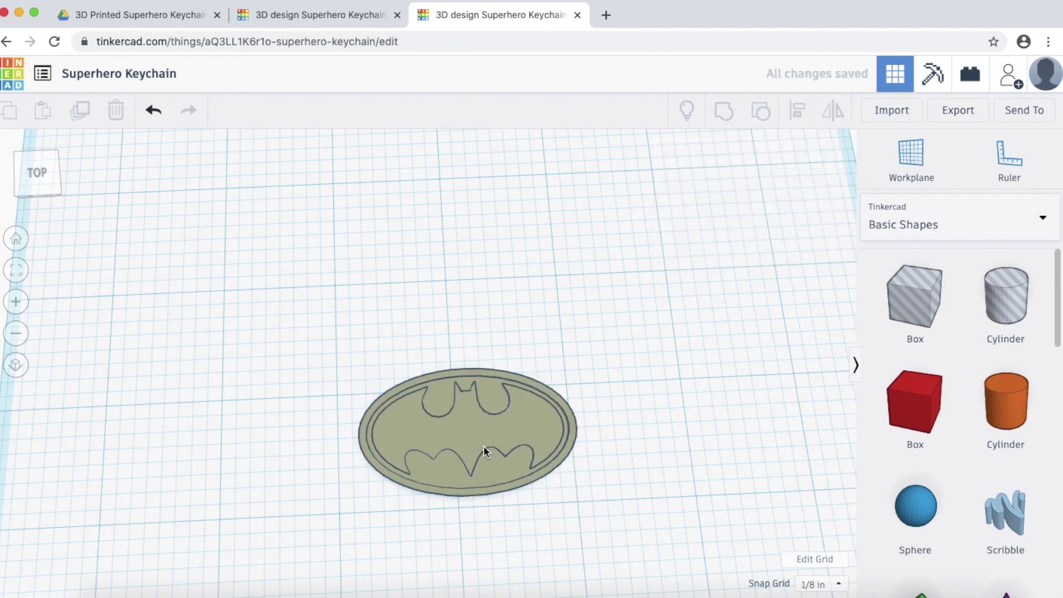
Step: Examine the grouped Batman keychain up close, checking how the raised logo sits on its base
scroll(484, 450, up, 10)
scroll(485, 453, down, 10)
scroll(489, 449, up, 1)
right_drag(489, 447, 486, 385)
drag(486, 386, 440, 386)
right_drag(626, 400, 622, 476)
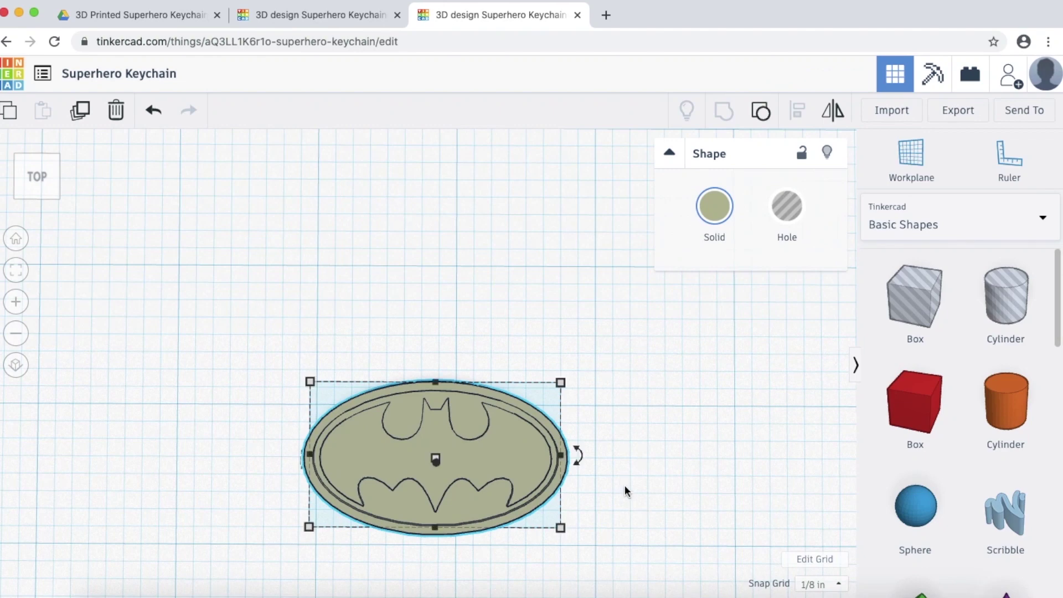
click(630, 465)
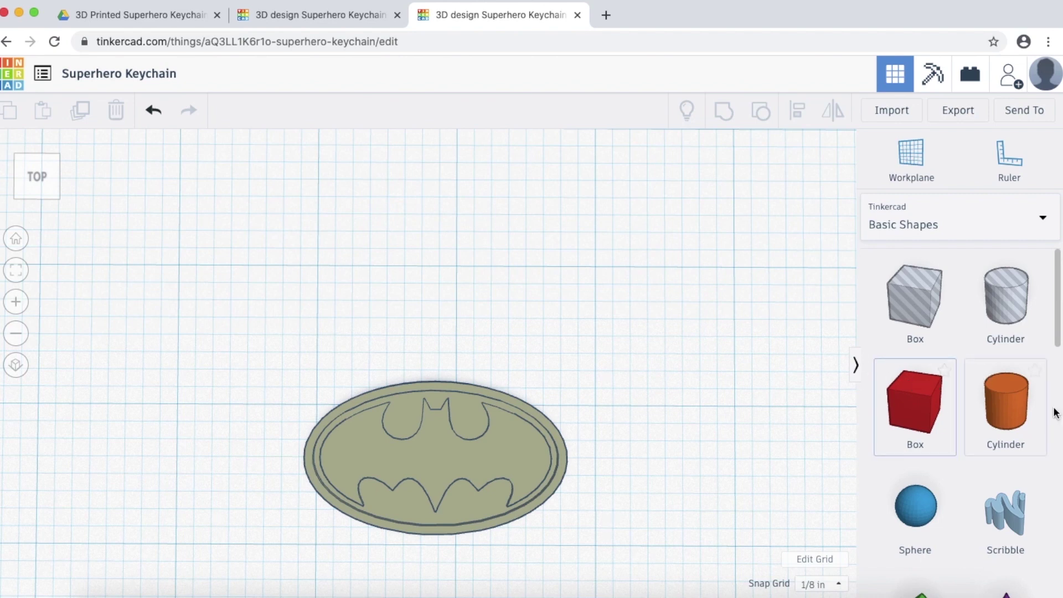
Step: Place a solid orange cylinder beside the keychain's upper edge and check the keychain's height
drag(1014, 407, 454, 300)
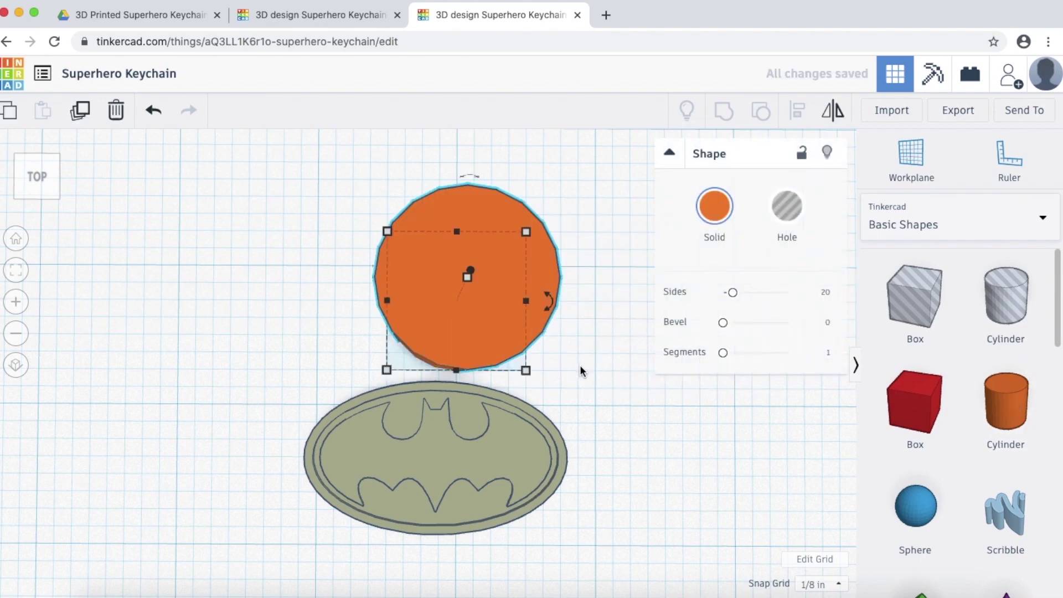
right_drag(580, 364, 314, 258)
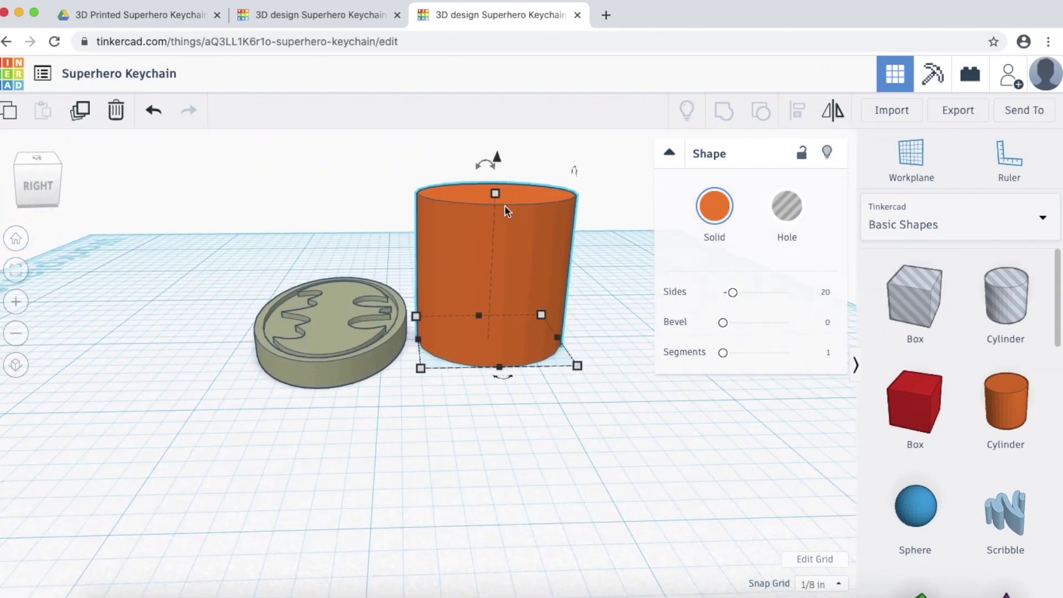
click(398, 324)
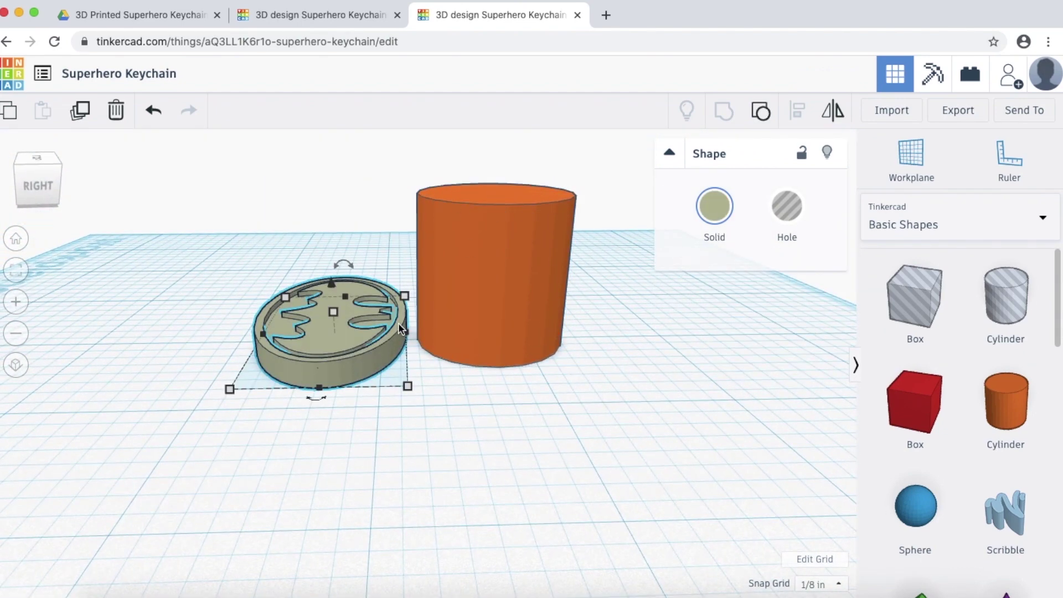
mouse_move(400, 324)
right_down()
mouse_move(403, 290)
mouse_move(411, 309)
mouse_move(391, 326)
right_up()
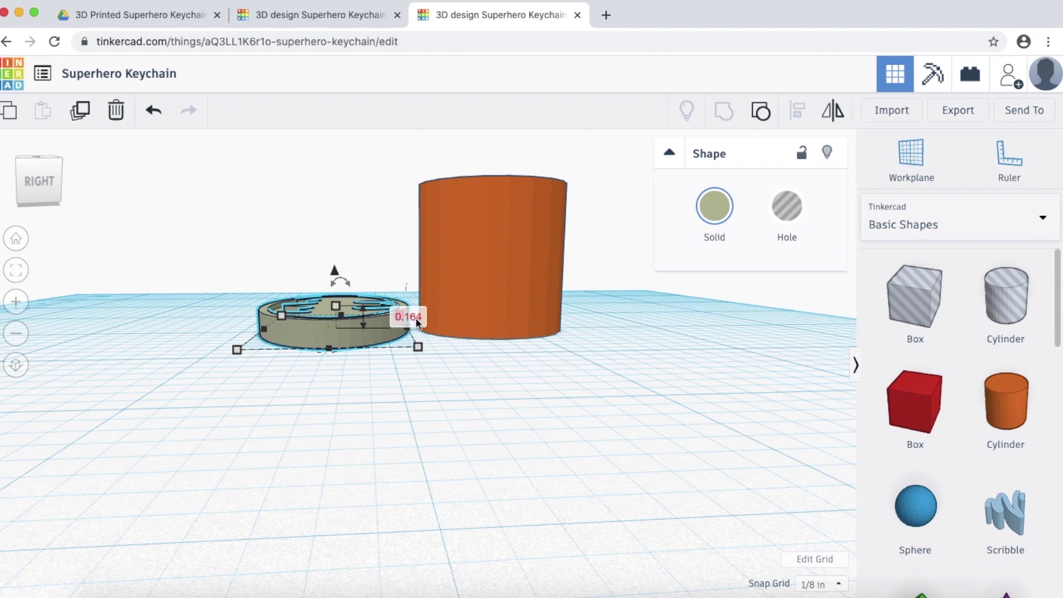
Step: Recheck the keychain's height and set the orange cylinder's height to match it, 0.164 in
click(482, 315)
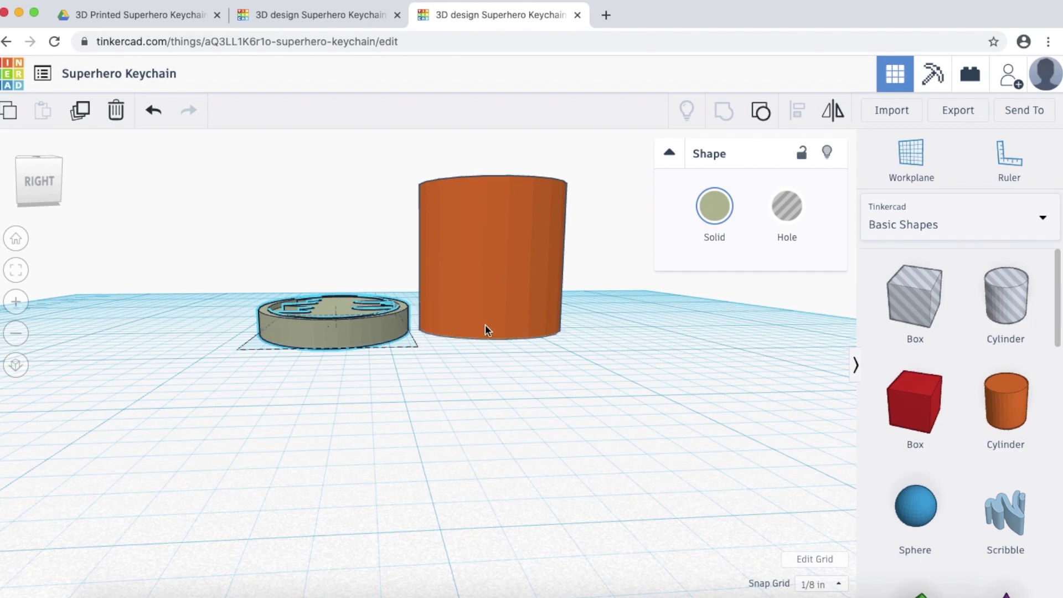
scroll(486, 343, up, 3)
scroll(488, 332, down, 6)
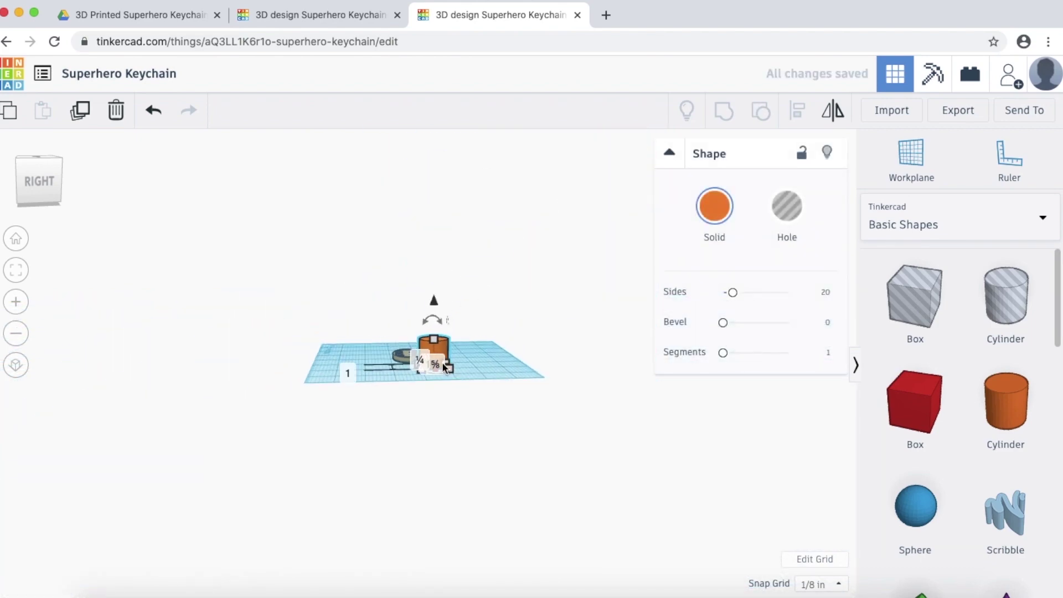
scroll(443, 364, up, 5)
right_drag(470, 392, 477, 425)
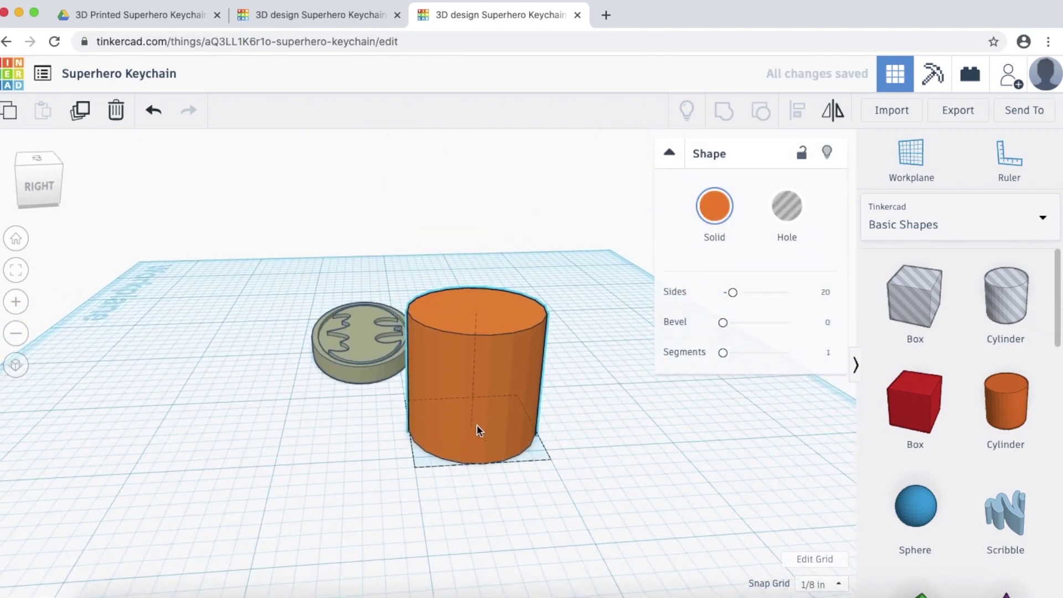
click(384, 369)
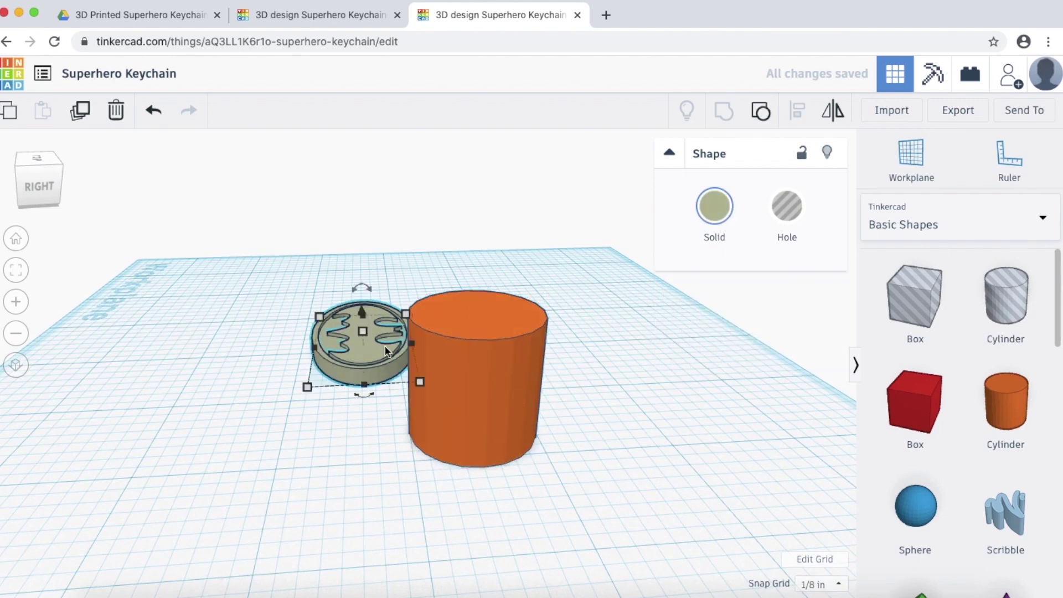
mouse_move(364, 330)
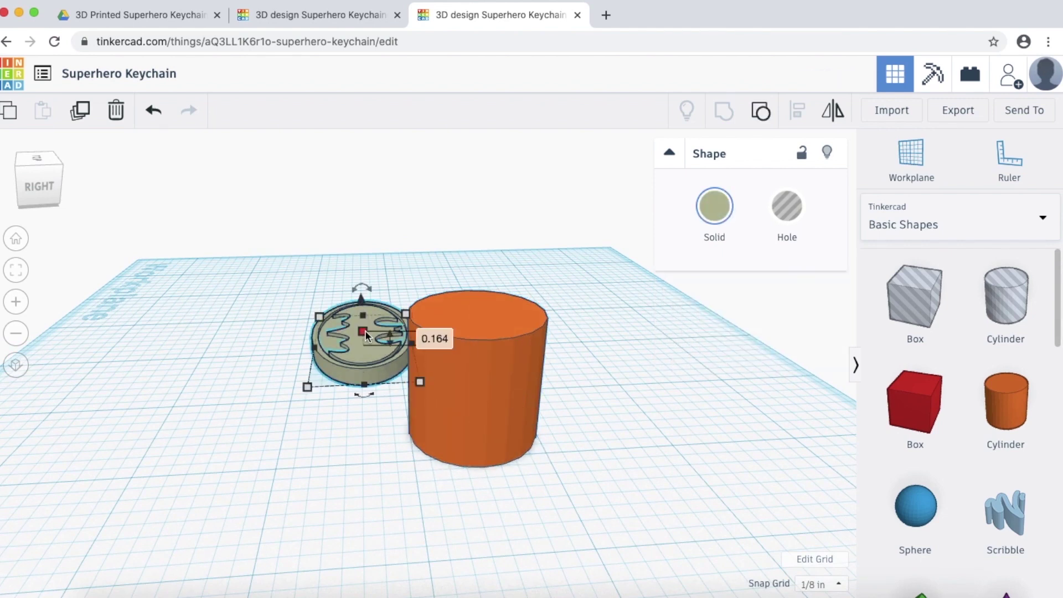
click(458, 370)
mouse_move(476, 317)
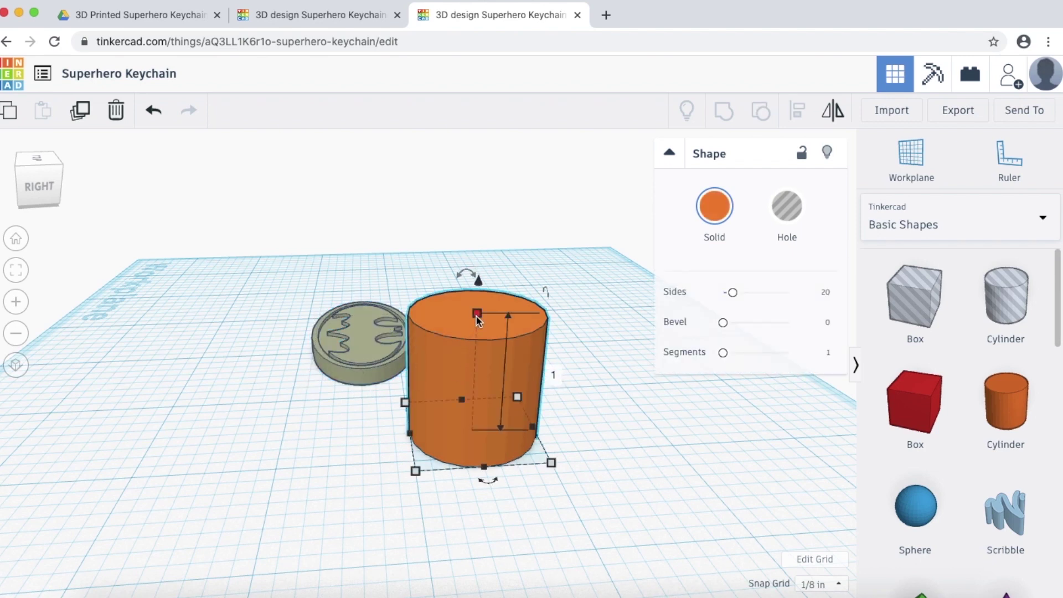
text(.164)
key(Return)
Step: Move the flattened orange cylinder right up against the keychain's upper edge
drag(470, 429, 447, 343)
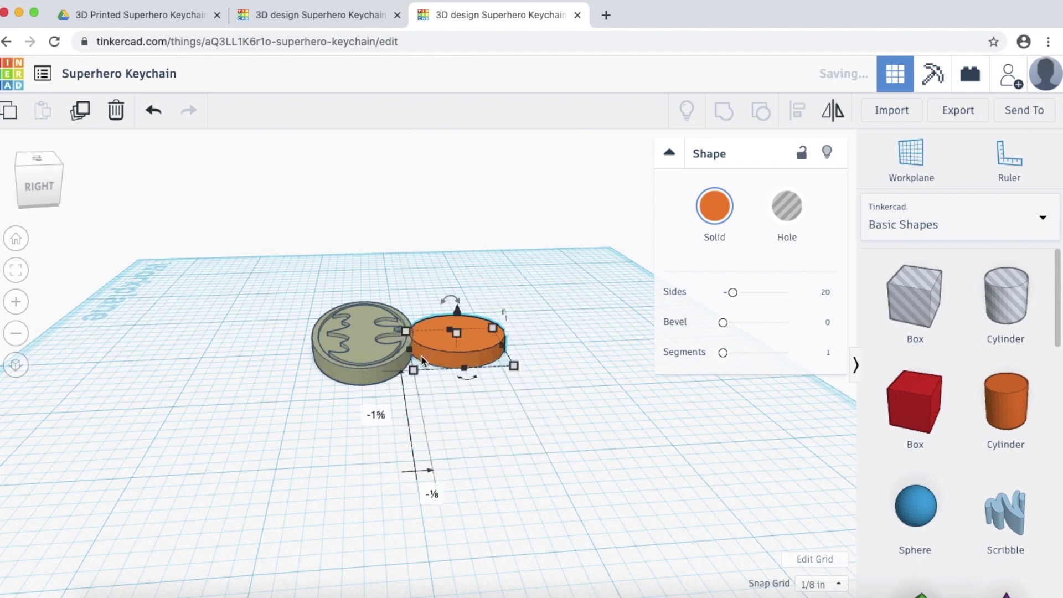
scroll(415, 366, up, 5)
scroll(425, 365, down, 8)
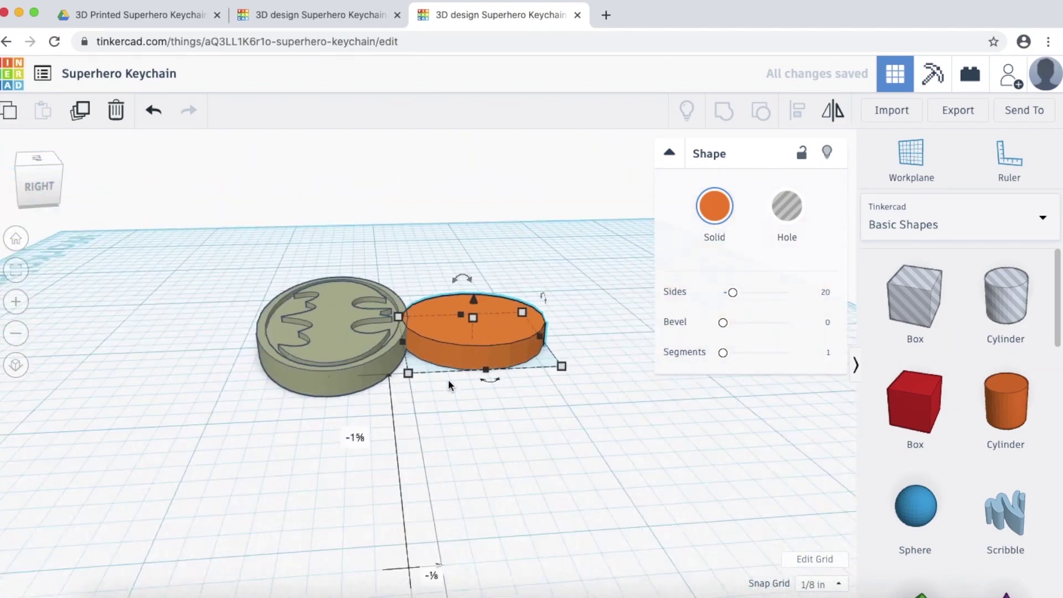
Step: Resize the flattened orange cylinder's footprint to 0.375 in wide and 0.375 in long, keeping its height
right_drag(467, 387, 454, 437)
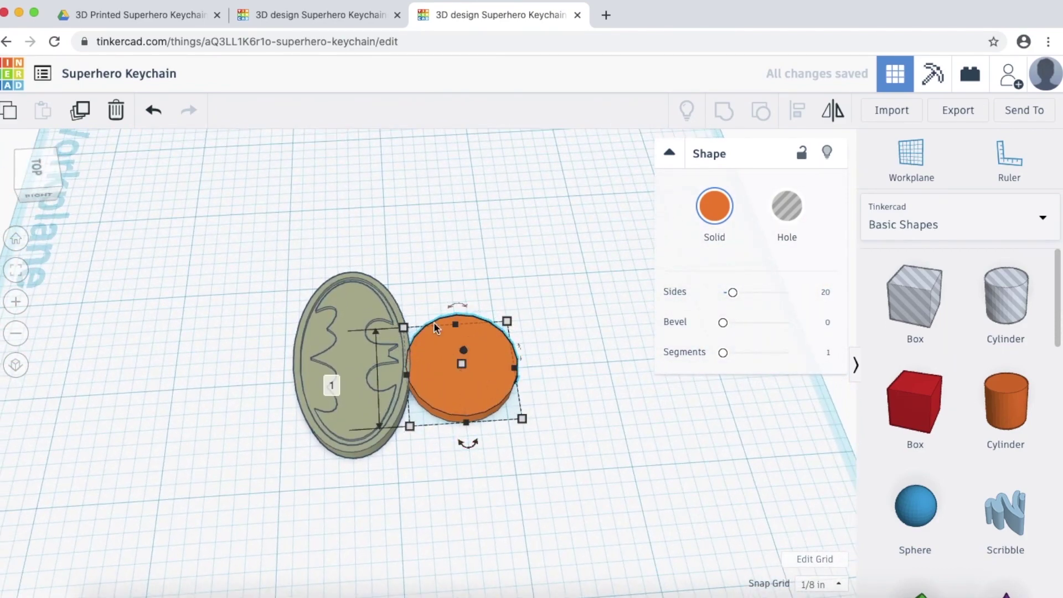
right_drag(490, 427, 471, 354)
scroll(470, 347, up, 5)
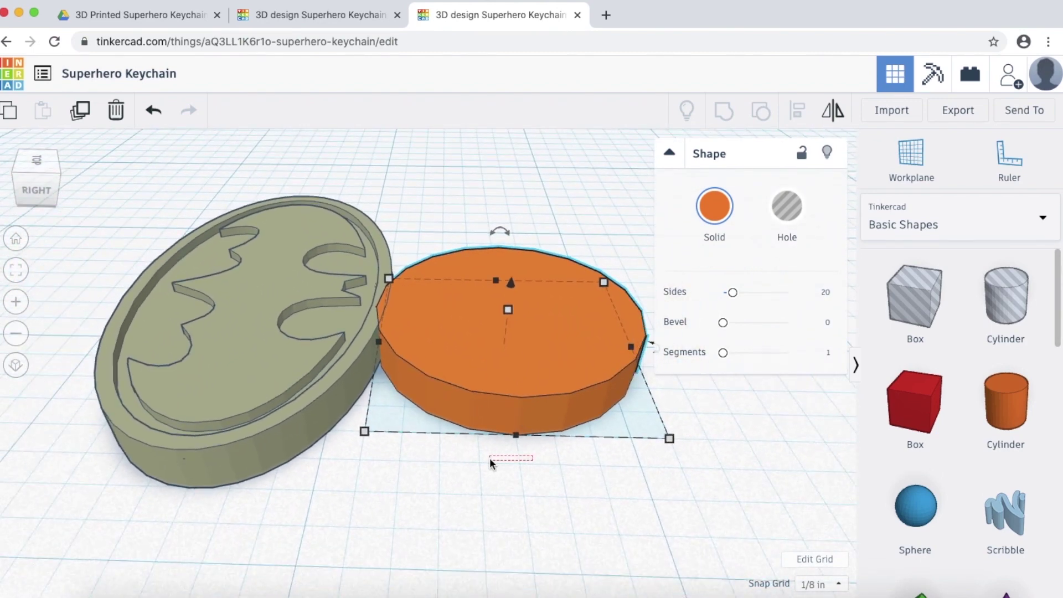
click(490, 460)
click(506, 394)
click(526, 519)
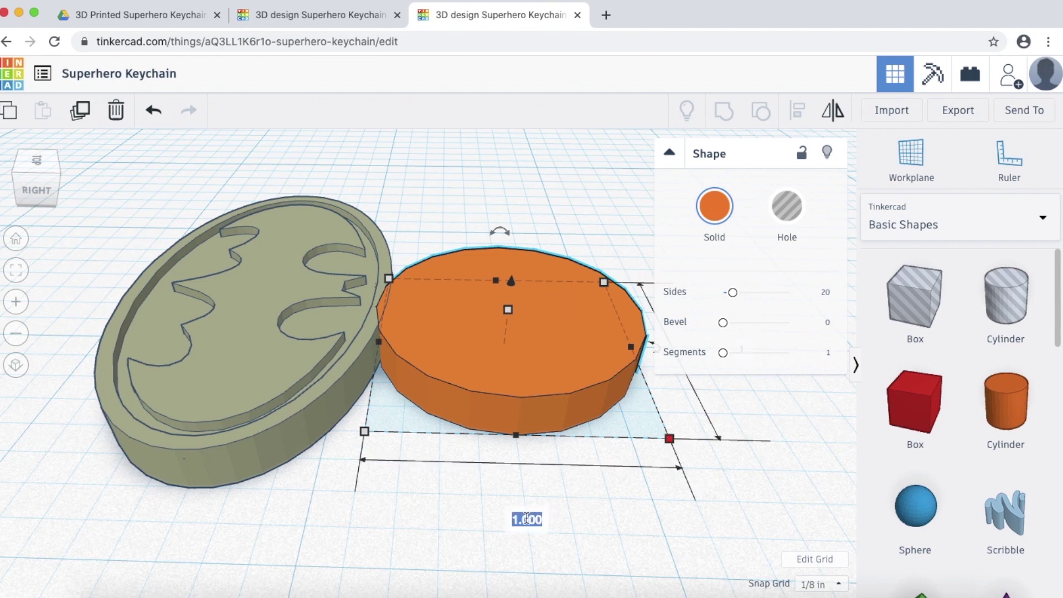
key(BackSpace)
text(.375)
key(Return)
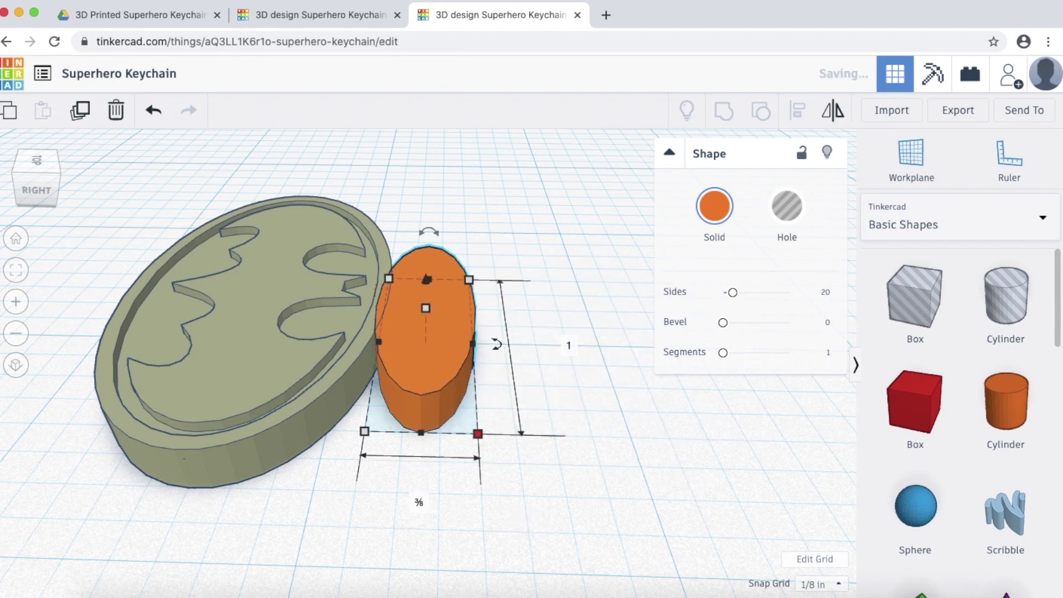
click(567, 346)
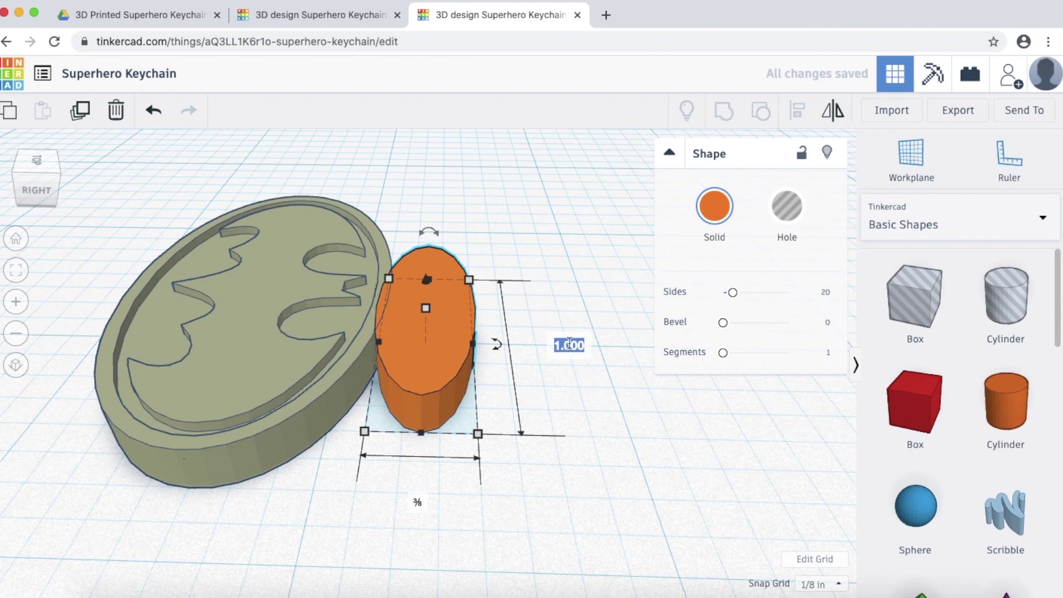
key(BackSpace)
text(.375)
key(Return)
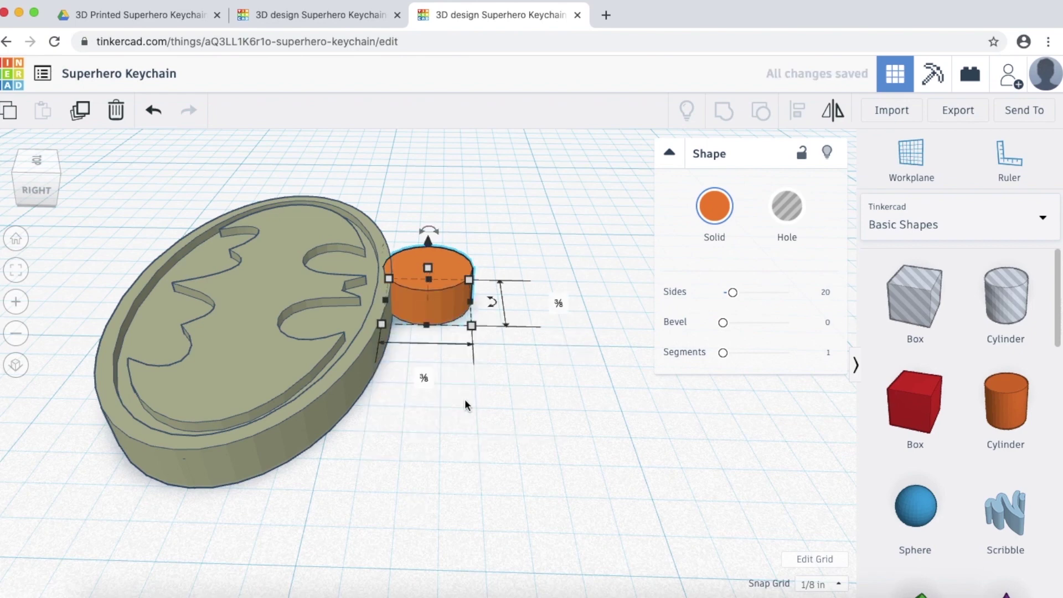
Step: Move the small orange cylinder away from the keychain so that a gap separates the two
scroll(456, 394, down, 2)
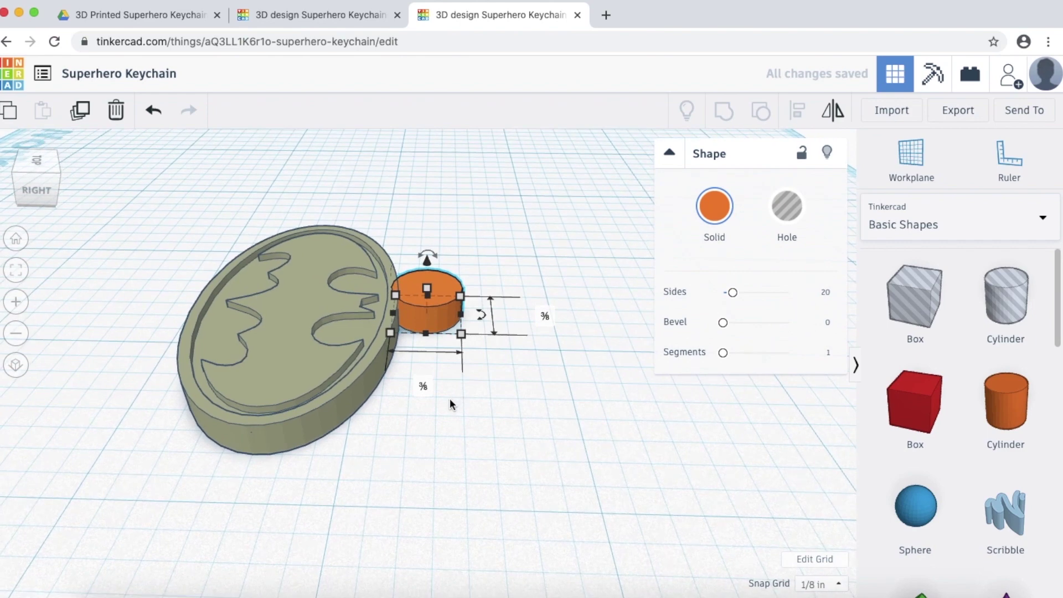
right_drag(448, 397, 598, 428)
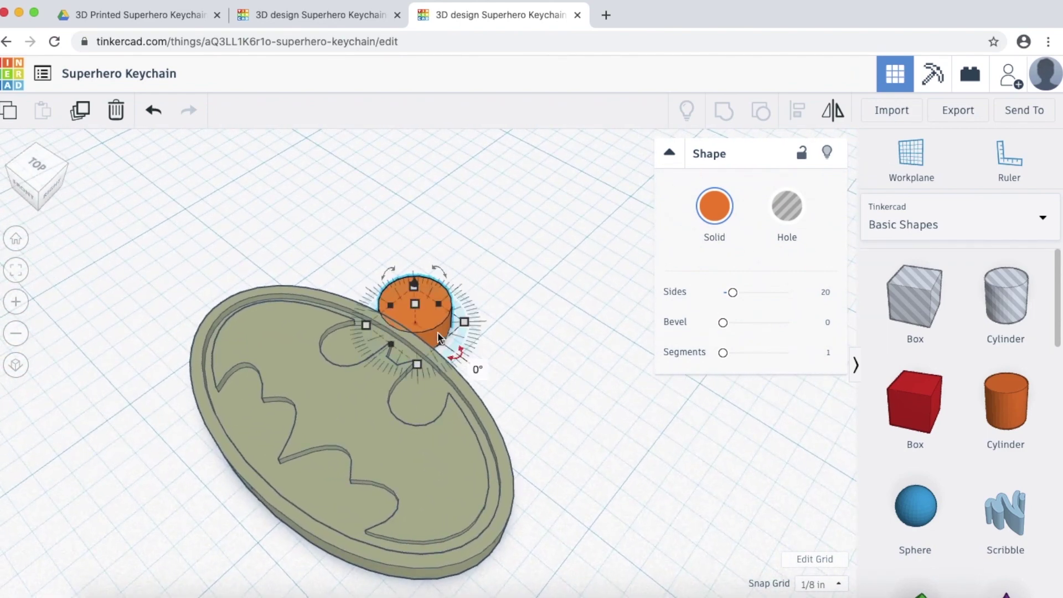
drag(431, 317, 531, 327)
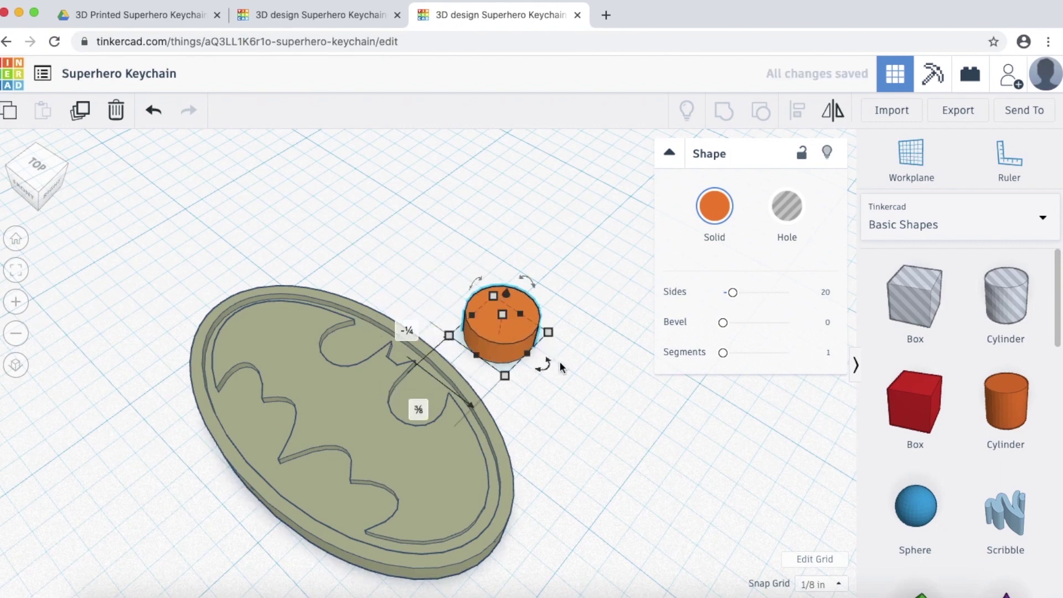
right_drag(567, 394, 509, 388)
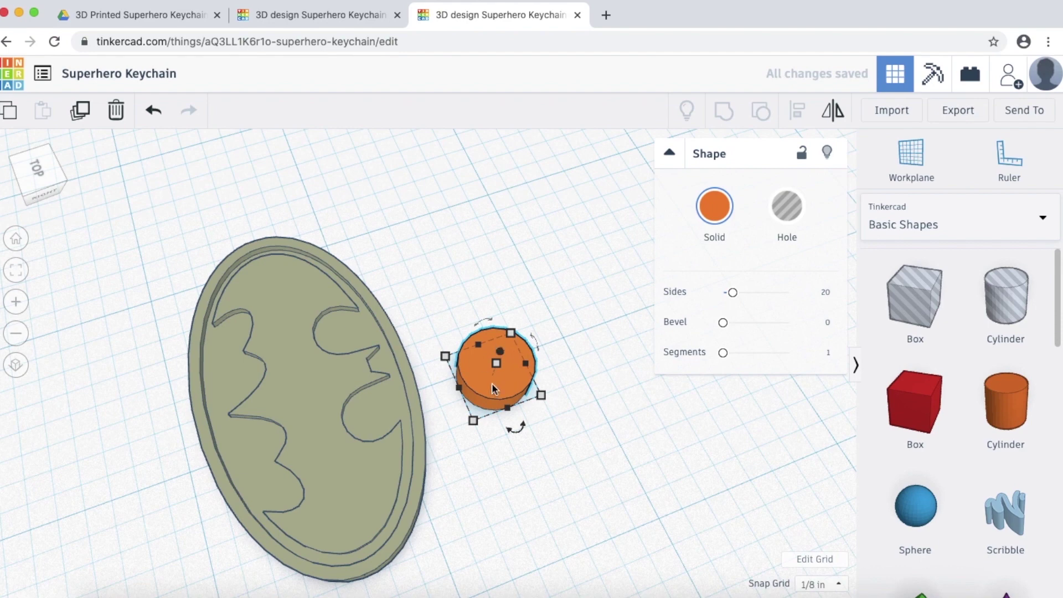
click(560, 441)
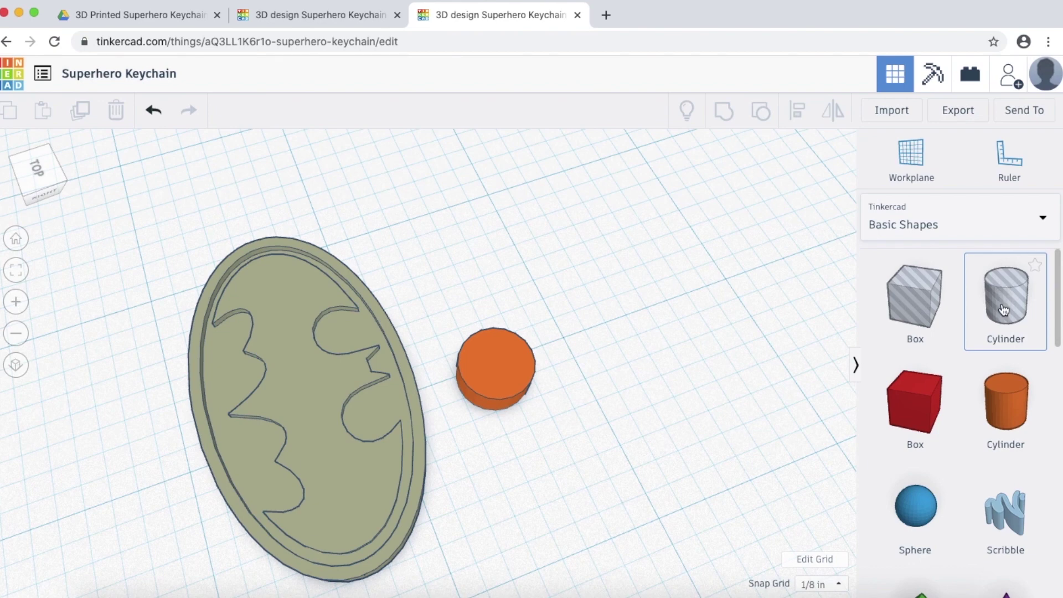
Step: Place a cylinder hole beside the orange cylinder and match its height to that cylinder, 0.164 in
drag(1004, 311, 623, 328)
right_drag(576, 466, 387, 427)
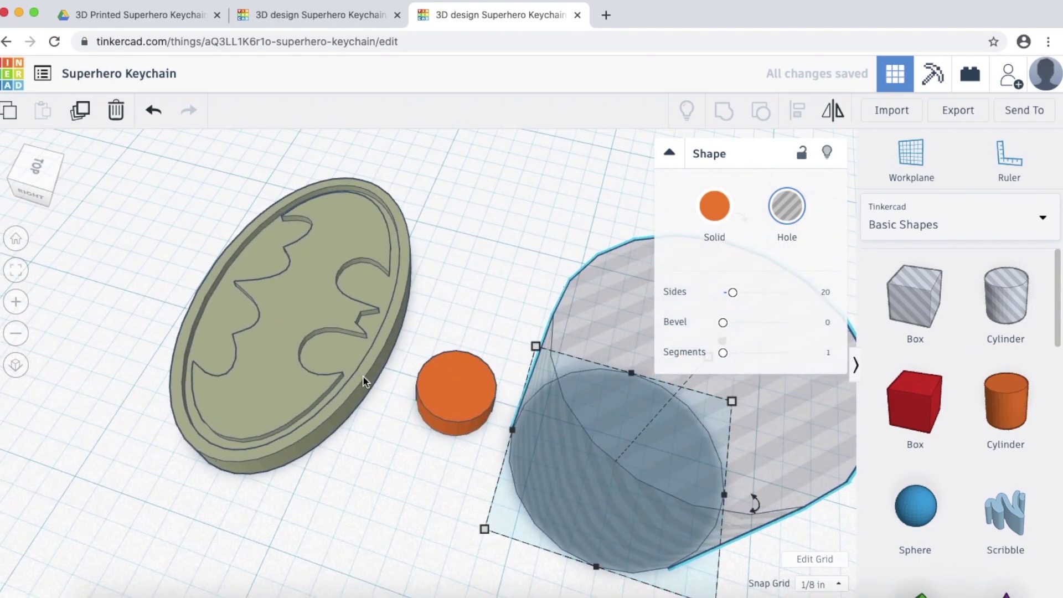
click(457, 391)
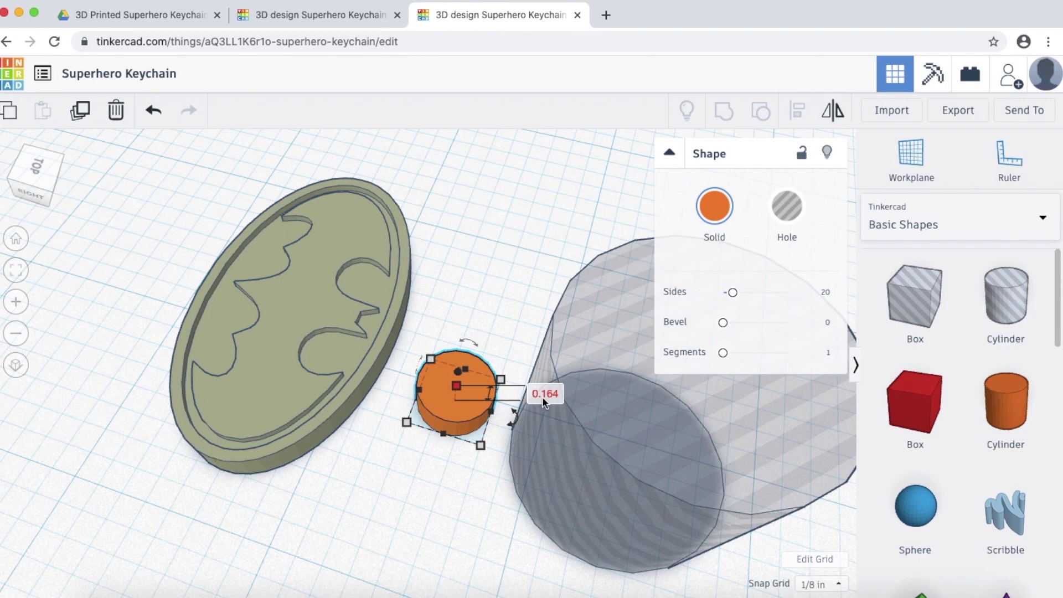
click(603, 414)
scroll(521, 380, down, 8)
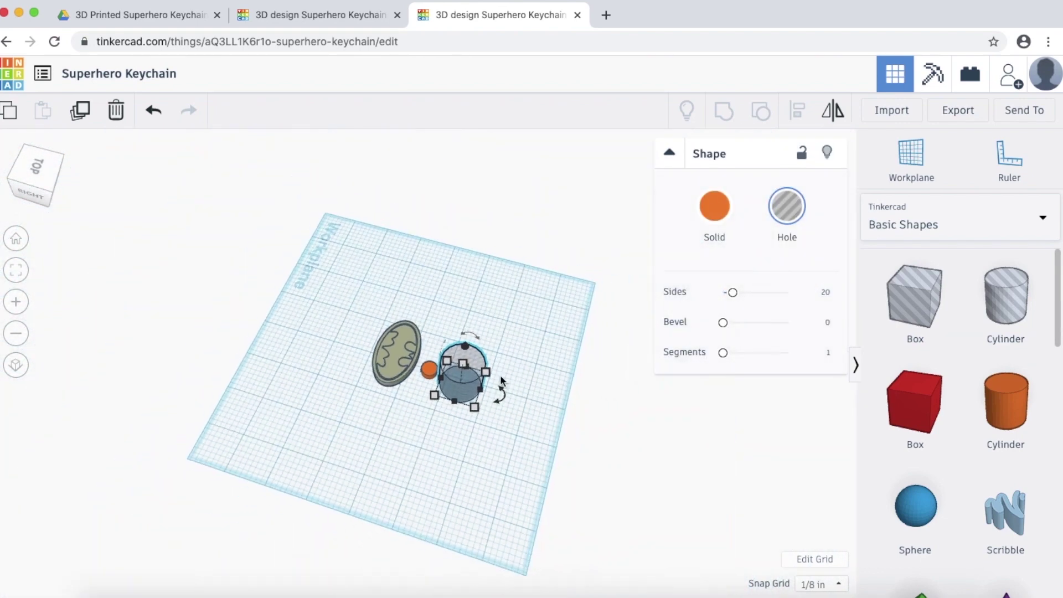
scroll(523, 382, up, 2)
click(563, 379)
text(.164)
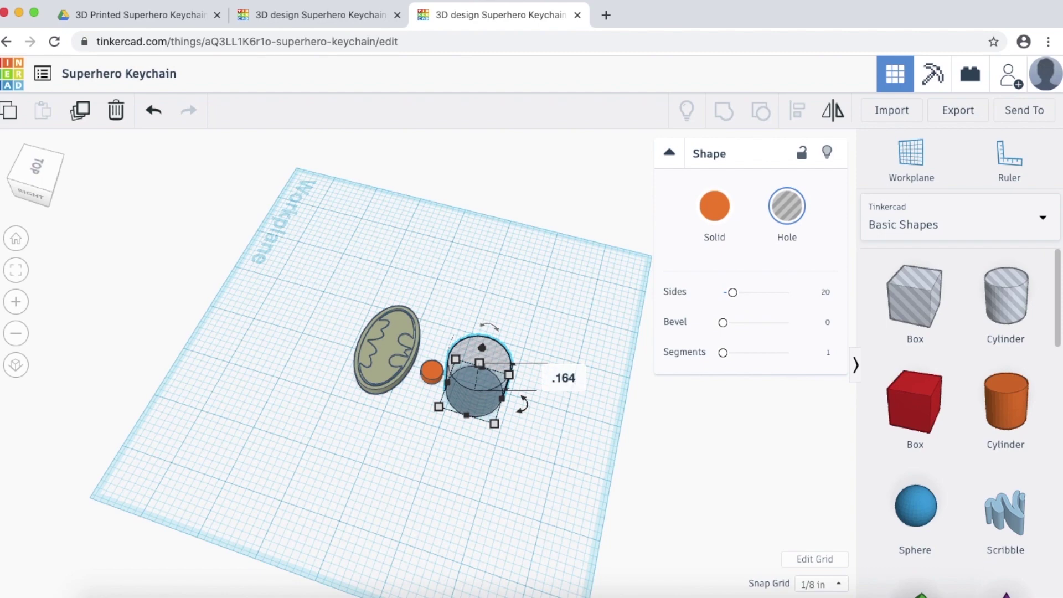
key(Return)
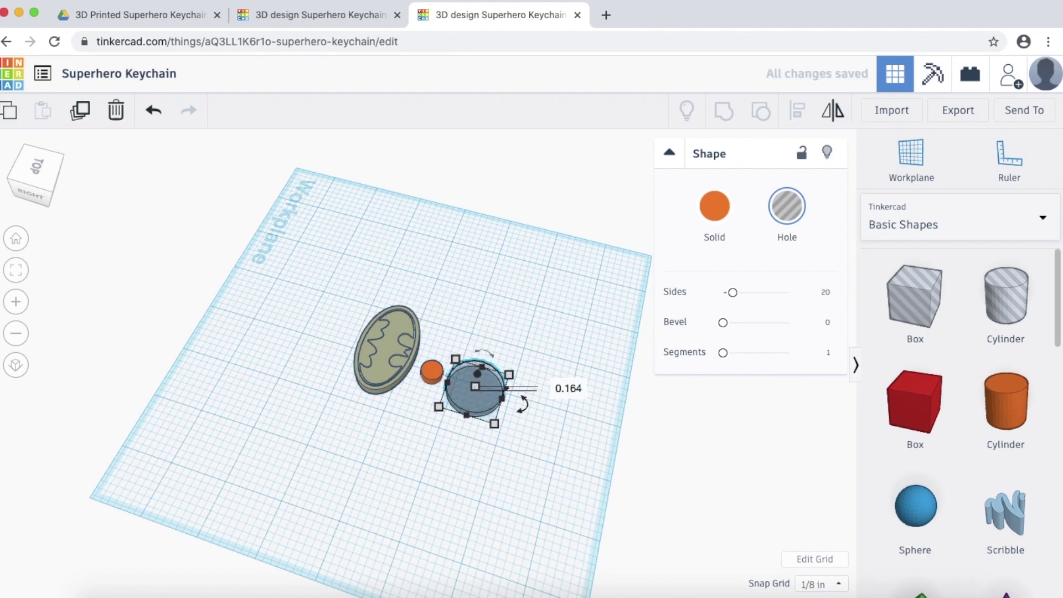
Step: Resize the cylinder hole's footprint to 0.25 in wide and 0.25 in long
scroll(485, 413, up, 10)
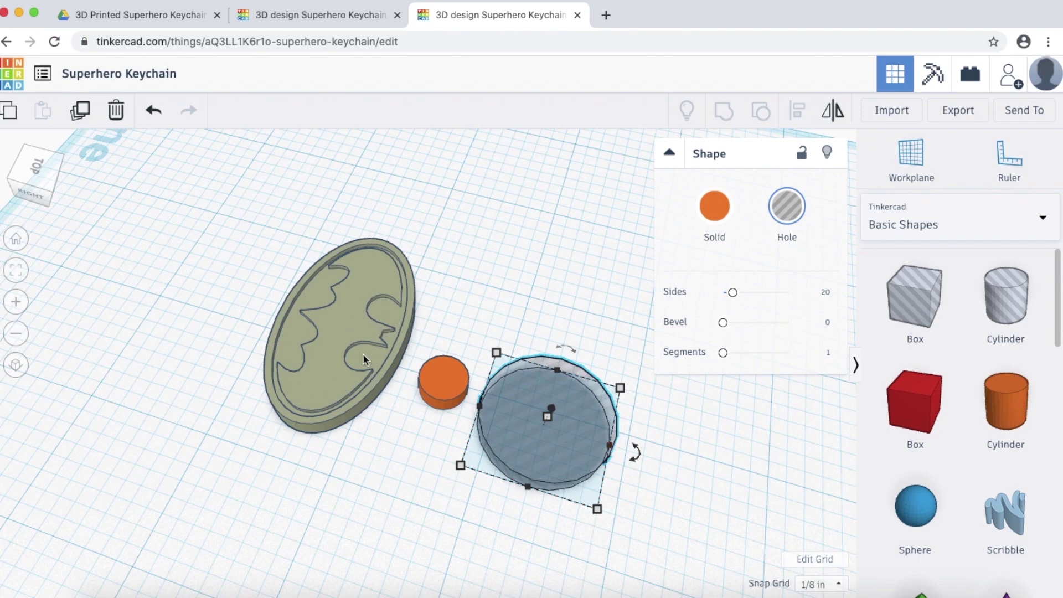
right_drag(651, 471, 670, 442)
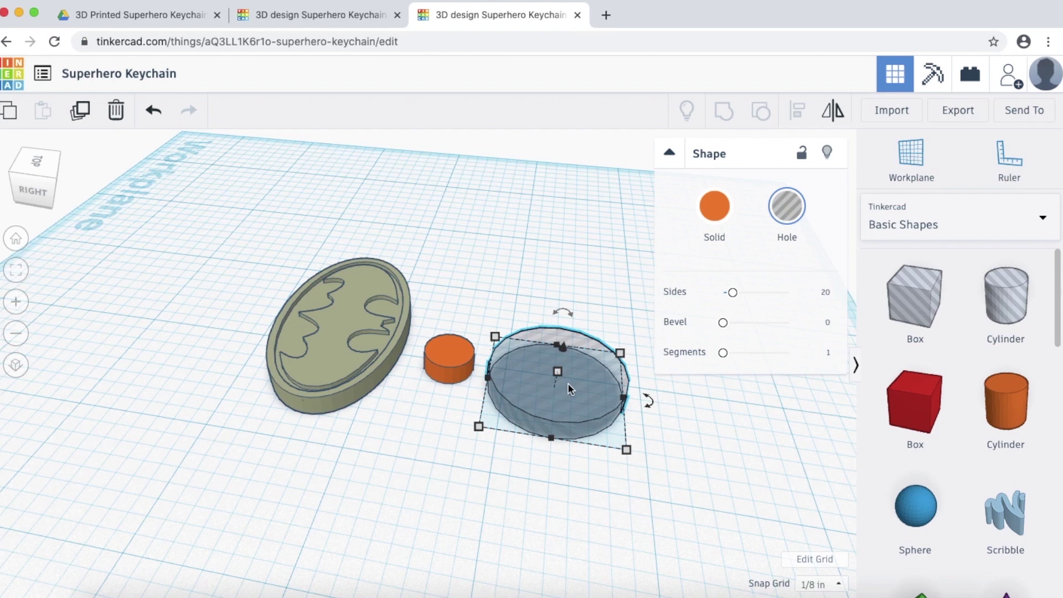
mouse_move(628, 450)
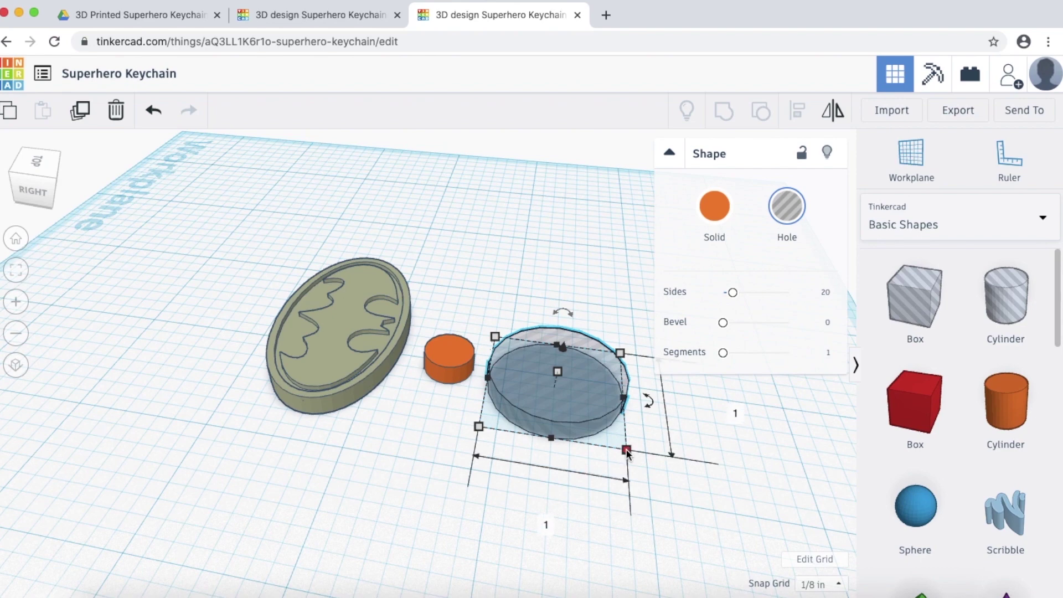
click(545, 525)
text(.25)
key(Return)
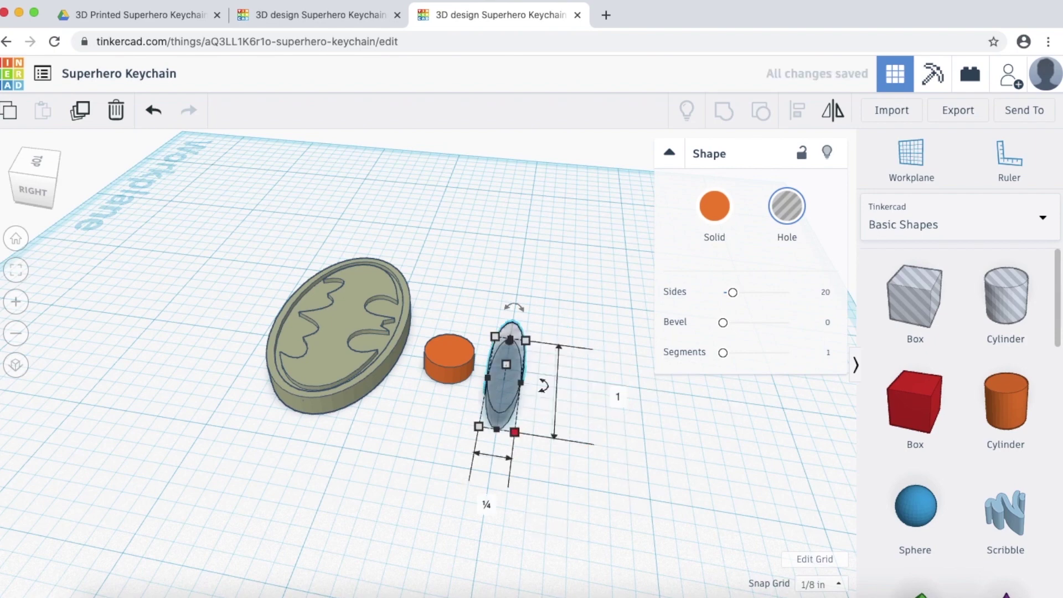
click(621, 398)
text(.25)
key(Return)
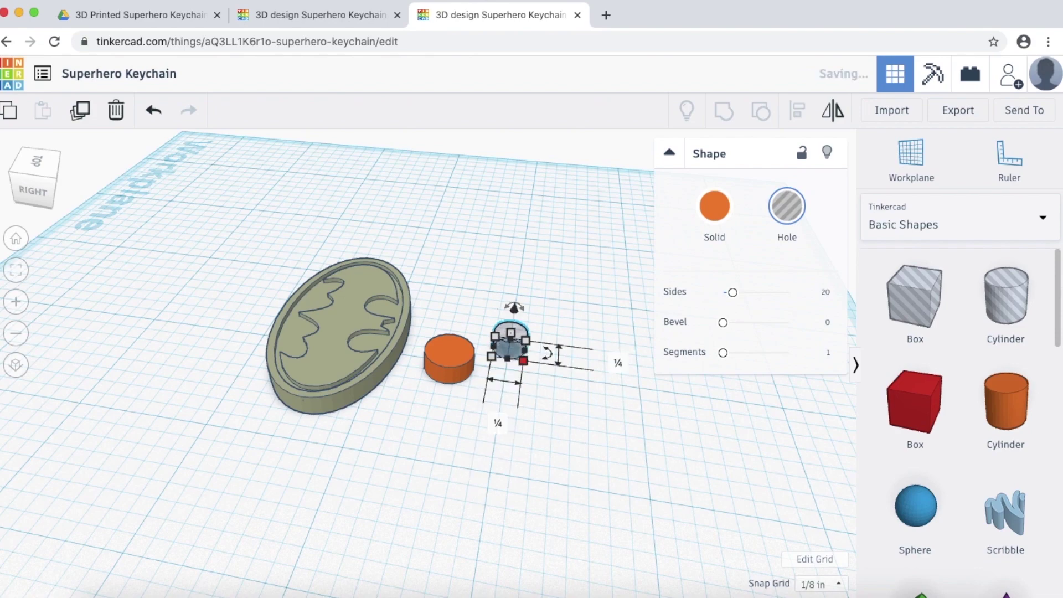
Step: Align the cylinder hole and the orange cylinder on their centers in both horizontal directions
right_drag(509, 405, 596, 451)
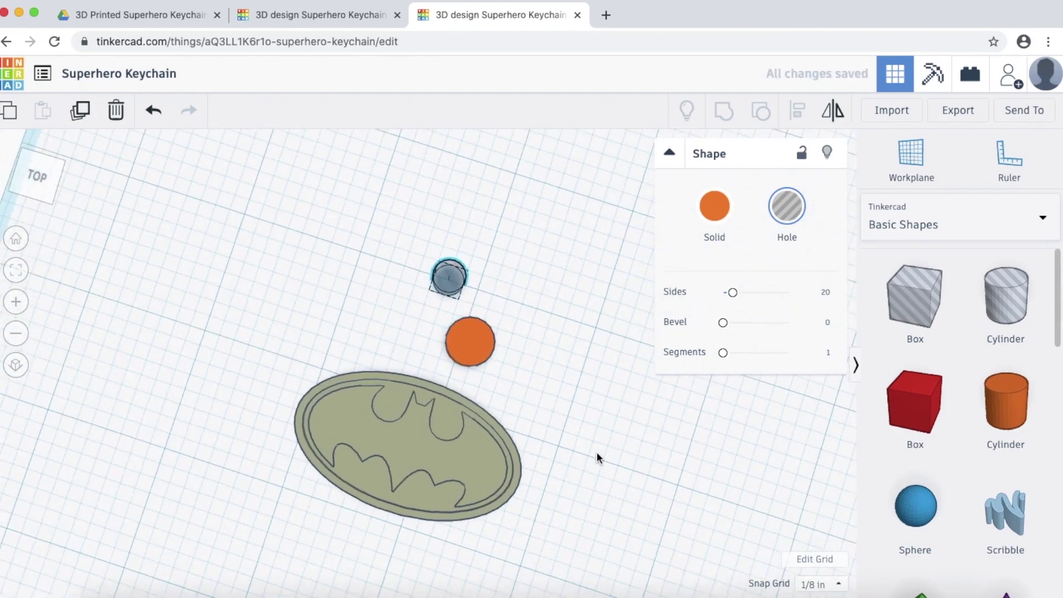
click(433, 298)
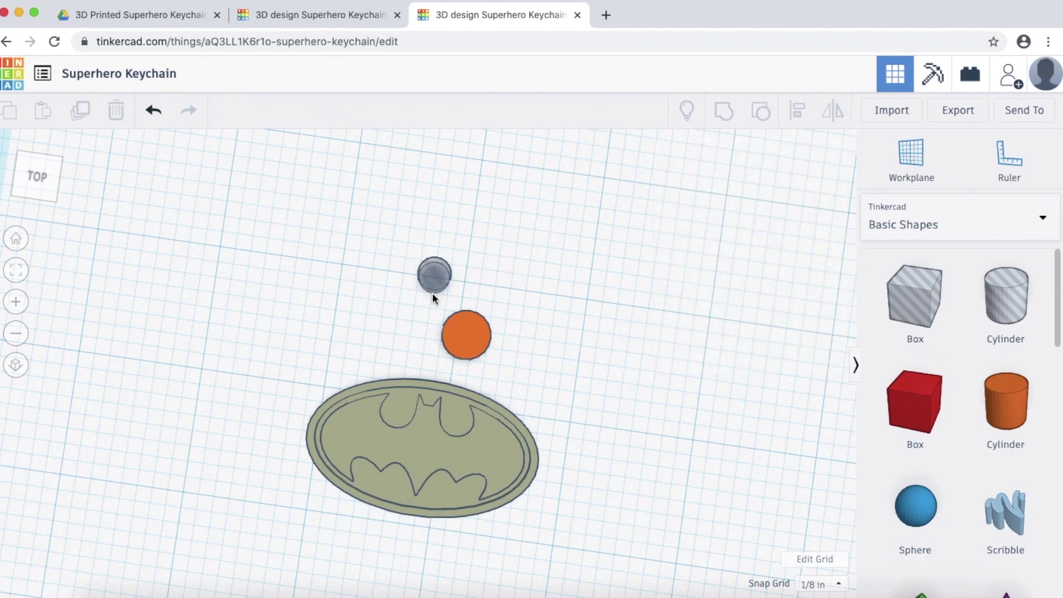
drag(412, 247, 498, 359)
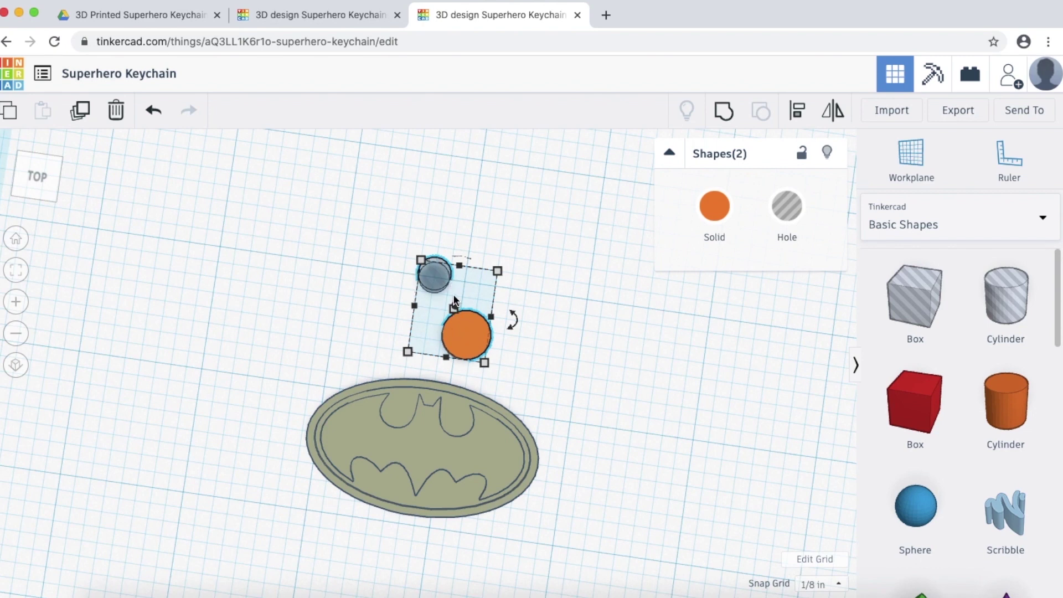
click(797, 115)
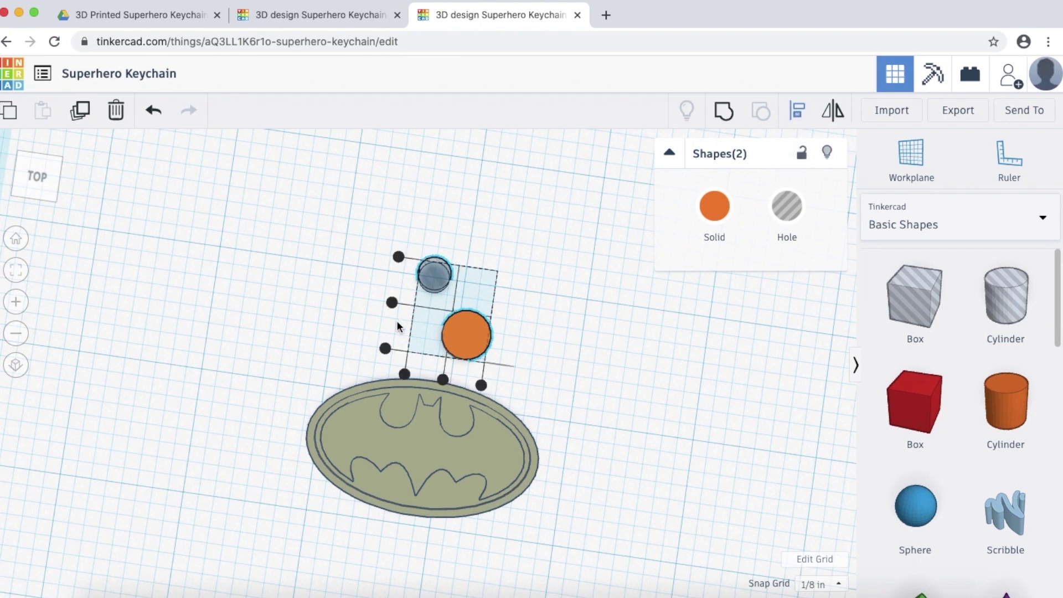
click(391, 303)
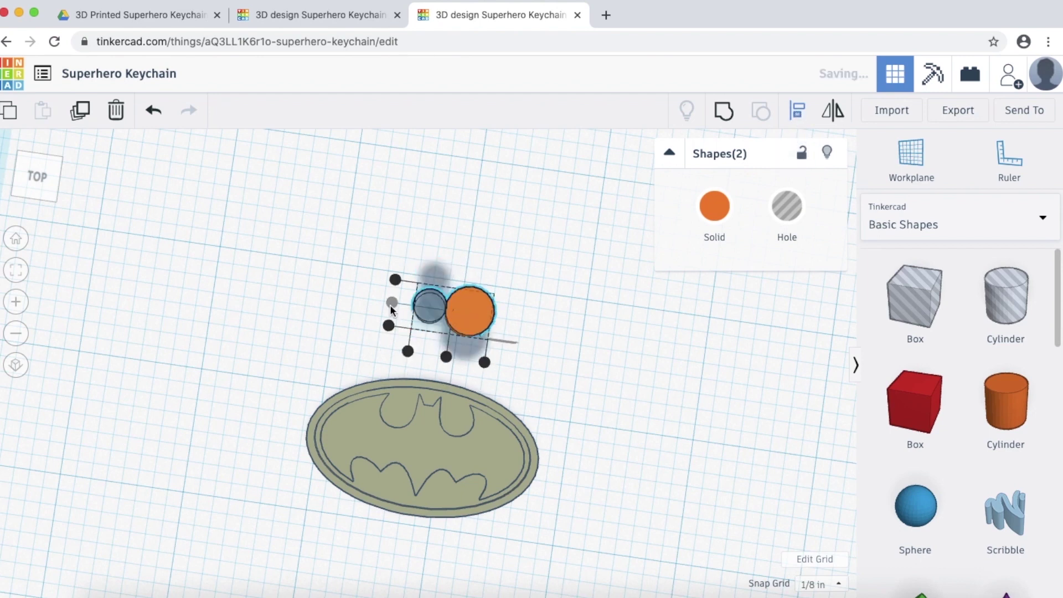
click(447, 356)
click(511, 322)
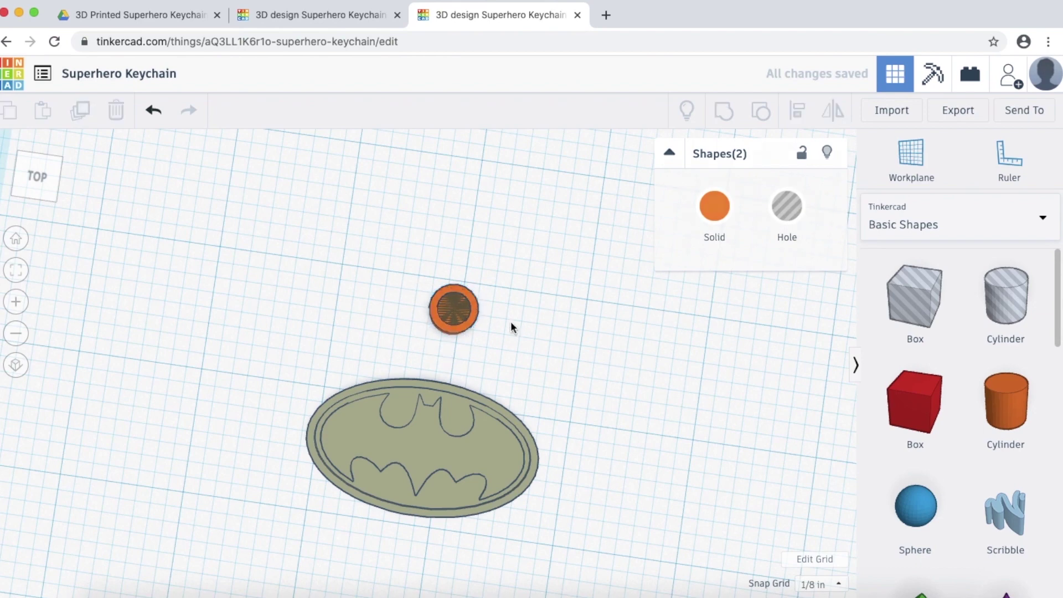
Step: Group the orange cylinder with the hole at its center to cut it into a ring
scroll(502, 315, up, 10)
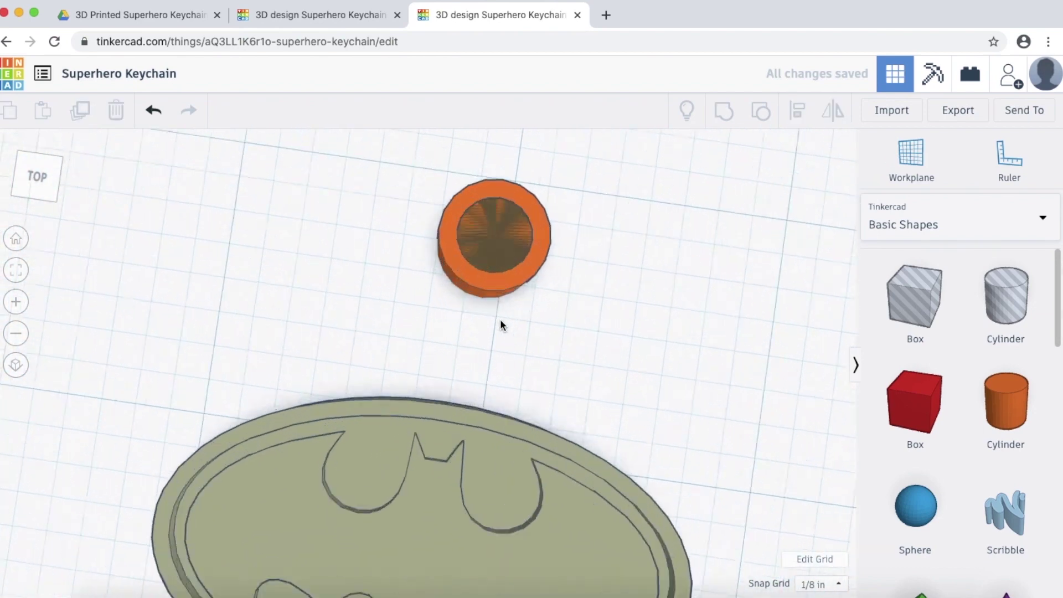
scroll(555, 299, down, 3)
right_drag(542, 309, 490, 368)
right_drag(593, 332, 644, 437)
scroll(642, 437, down, 5)
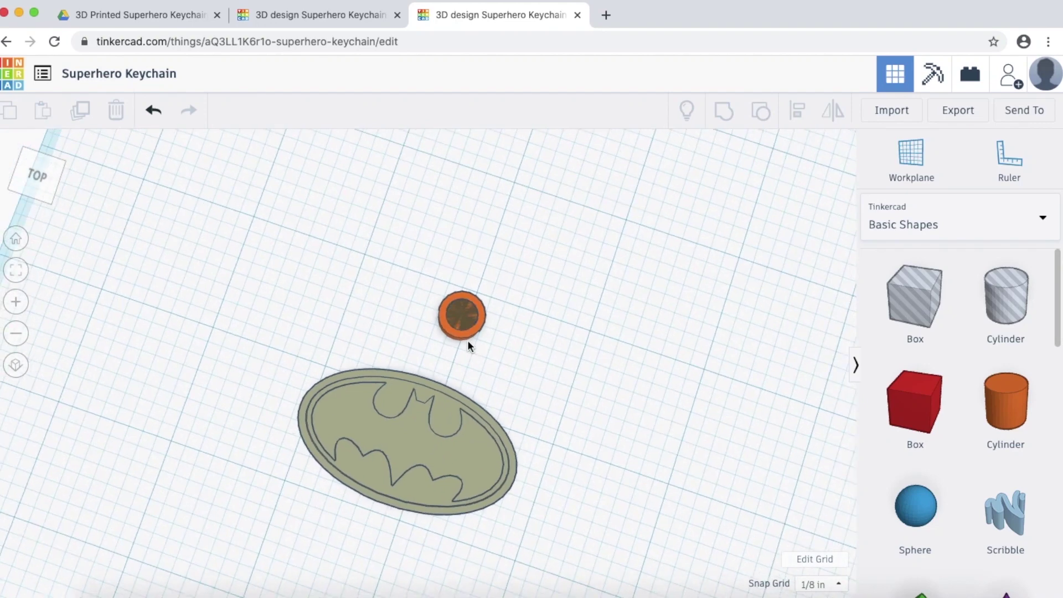
scroll(477, 280, up, 5)
drag(440, 159, 619, 328)
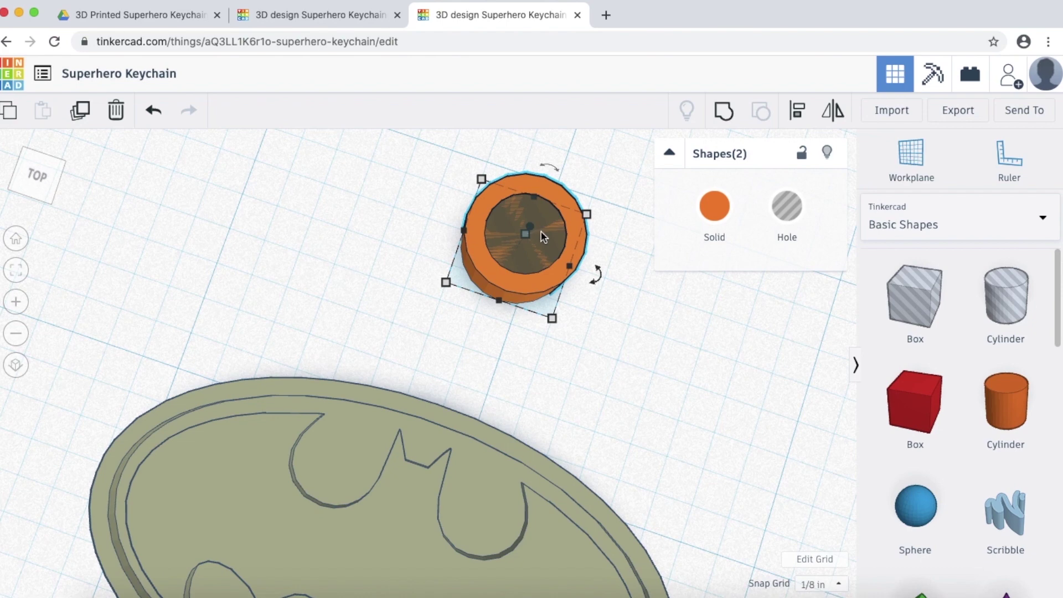
click(722, 117)
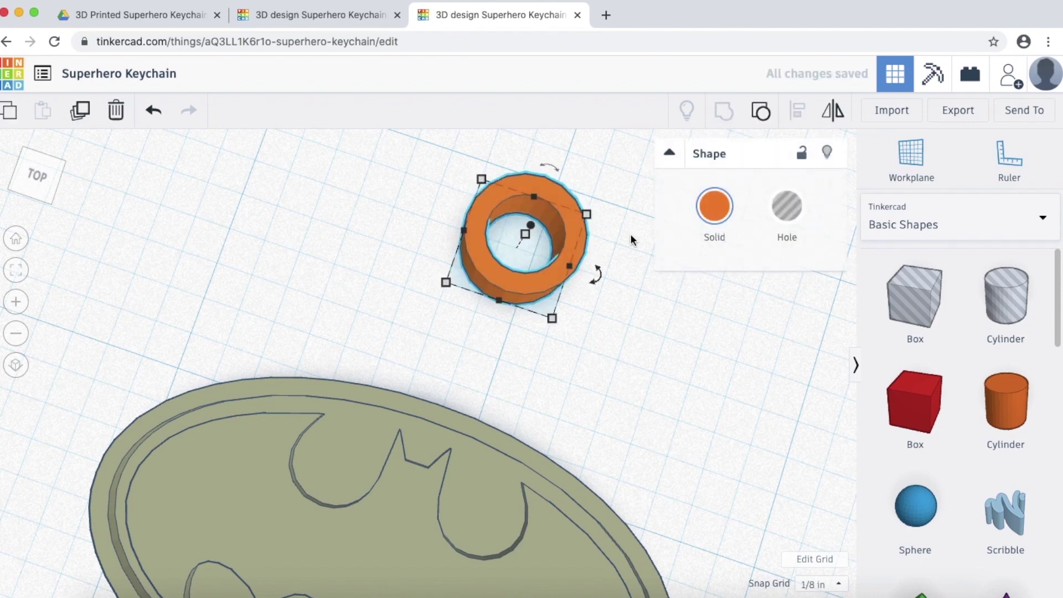
Step: Move the orange ring near the middle of the keychain's upper edge and align it with the keychain's center across its width
drag(533, 287, 454, 273)
right_drag(463, 361, 523, 431)
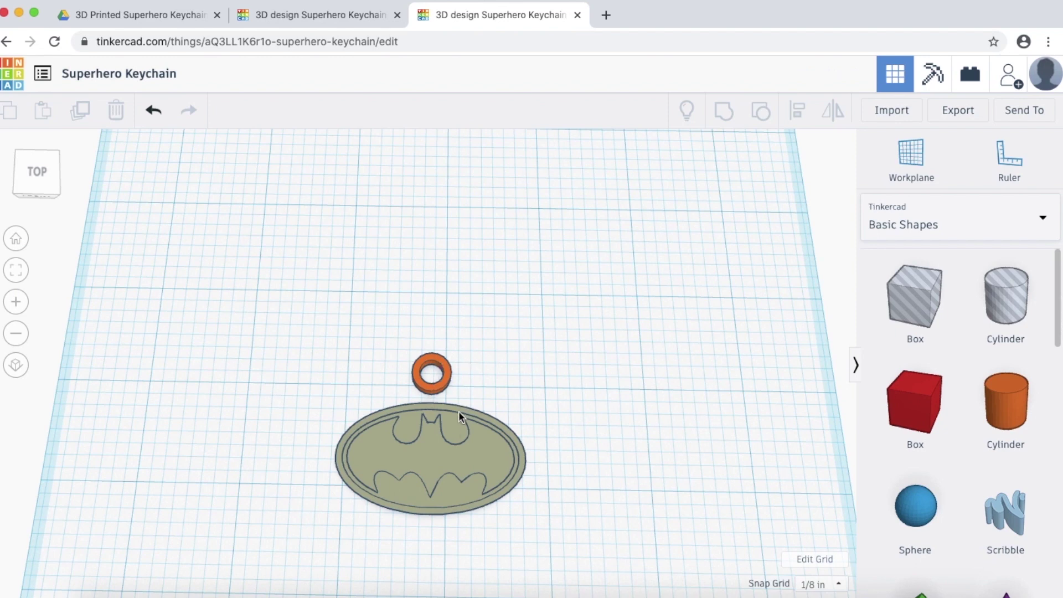
drag(305, 341, 548, 511)
click(797, 110)
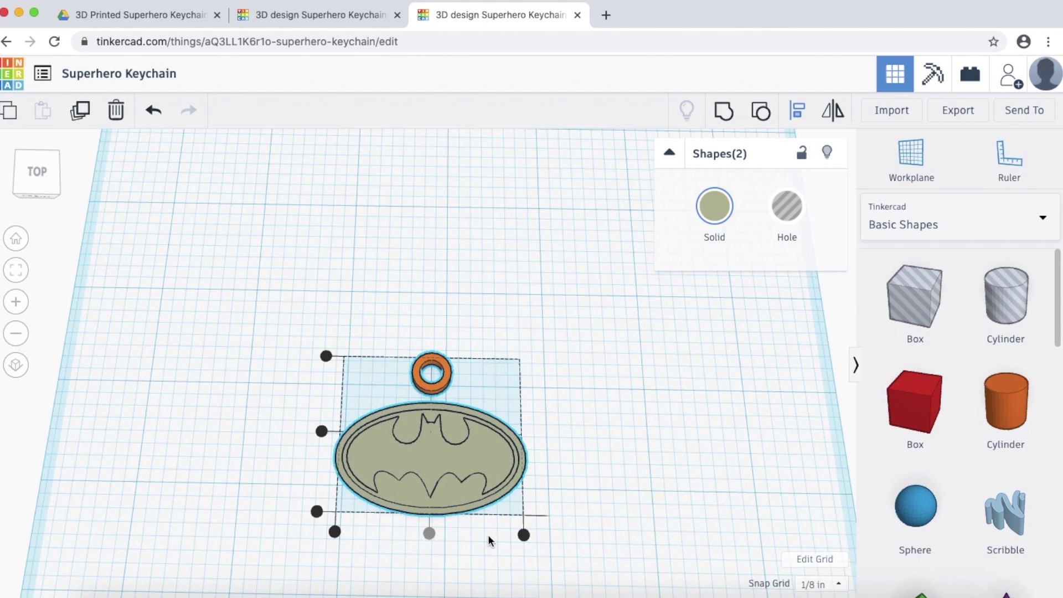
click(524, 535)
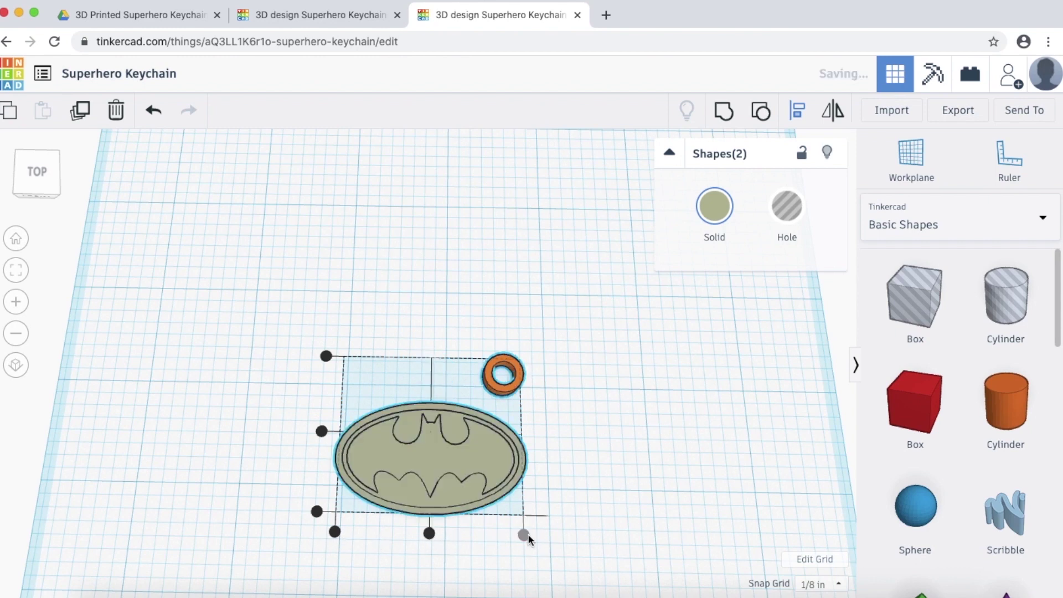
click(429, 534)
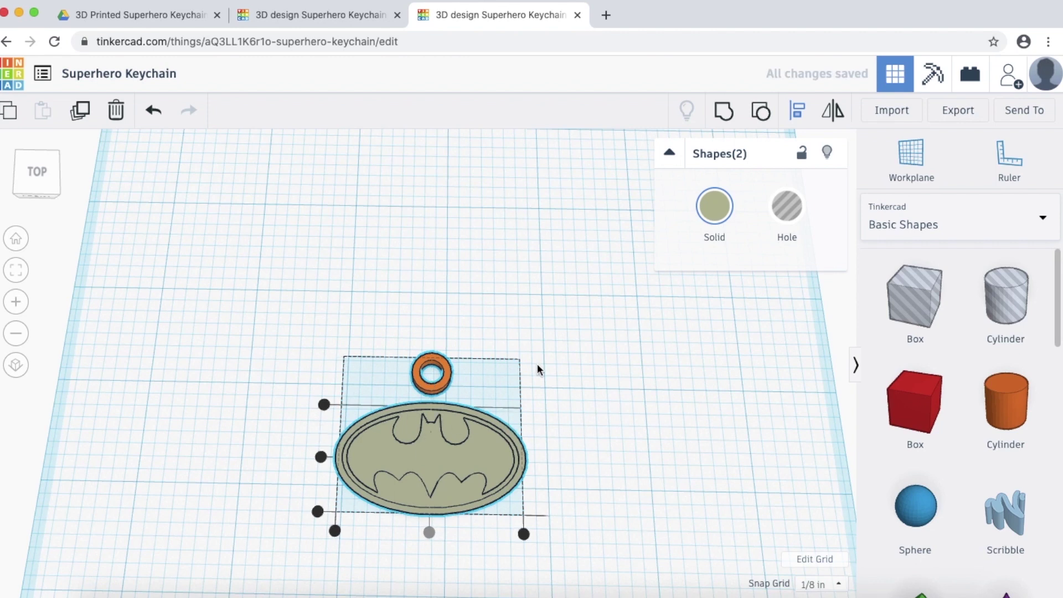
Step: Nudge the orange ring two 1/8 in grid steps toward the Batman base so it overlaps the base's upper edge
click(557, 365)
click(429, 389)
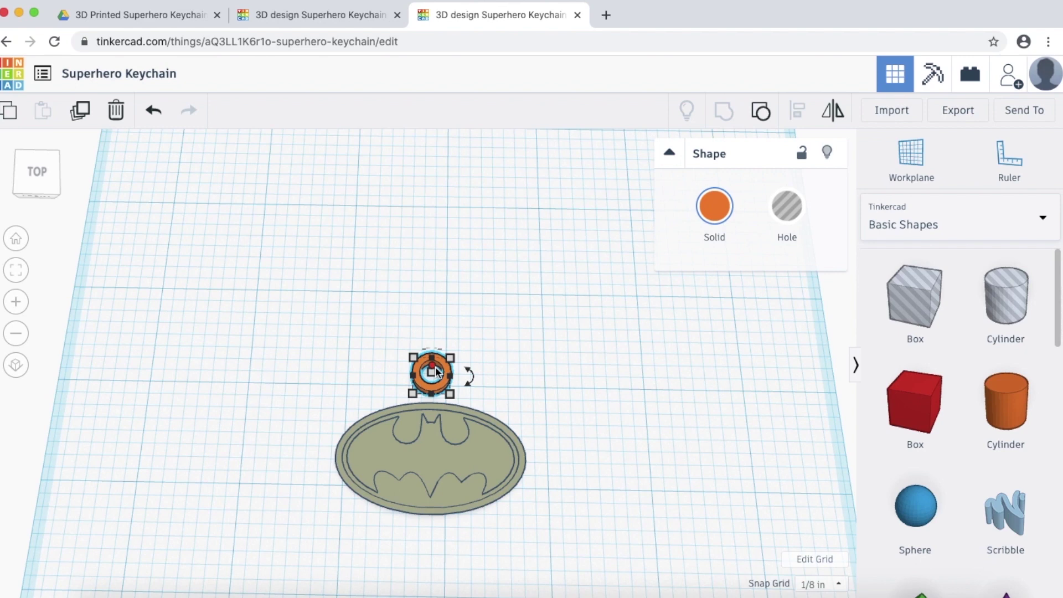
key(Down)
key(Down)
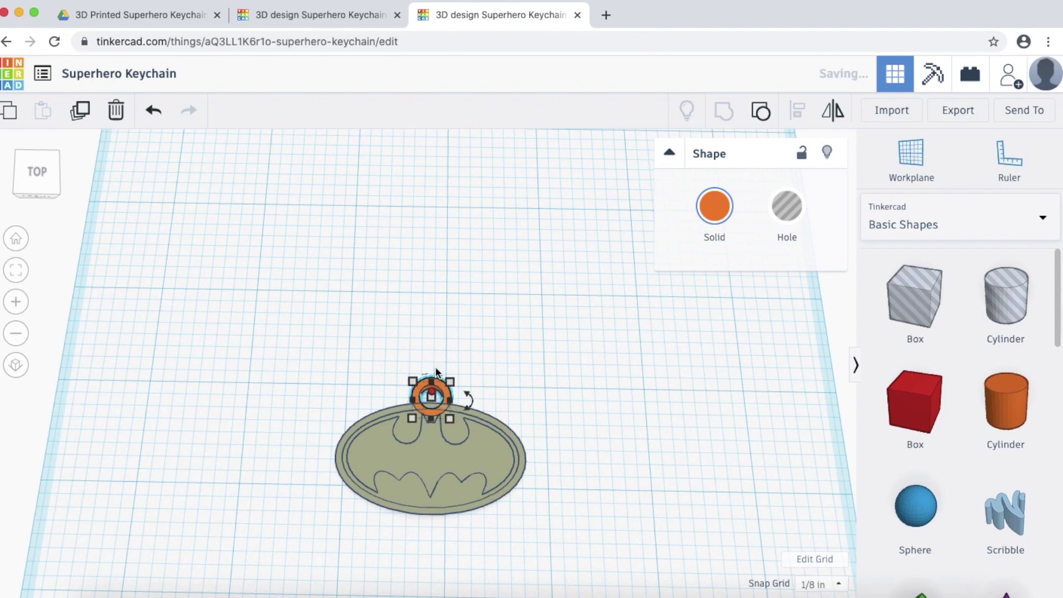
click(466, 349)
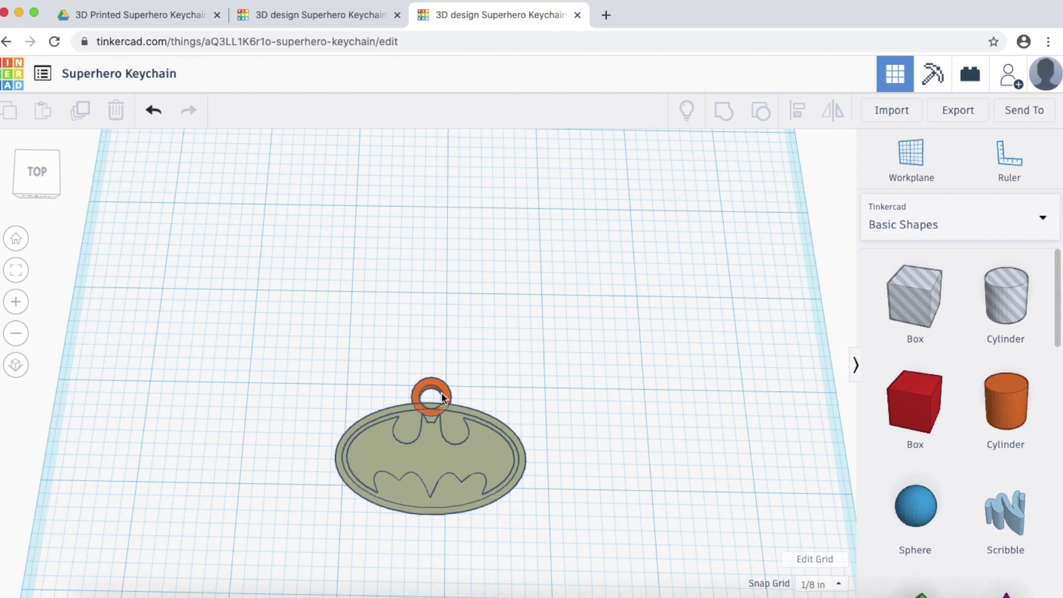
click(440, 399)
click(603, 452)
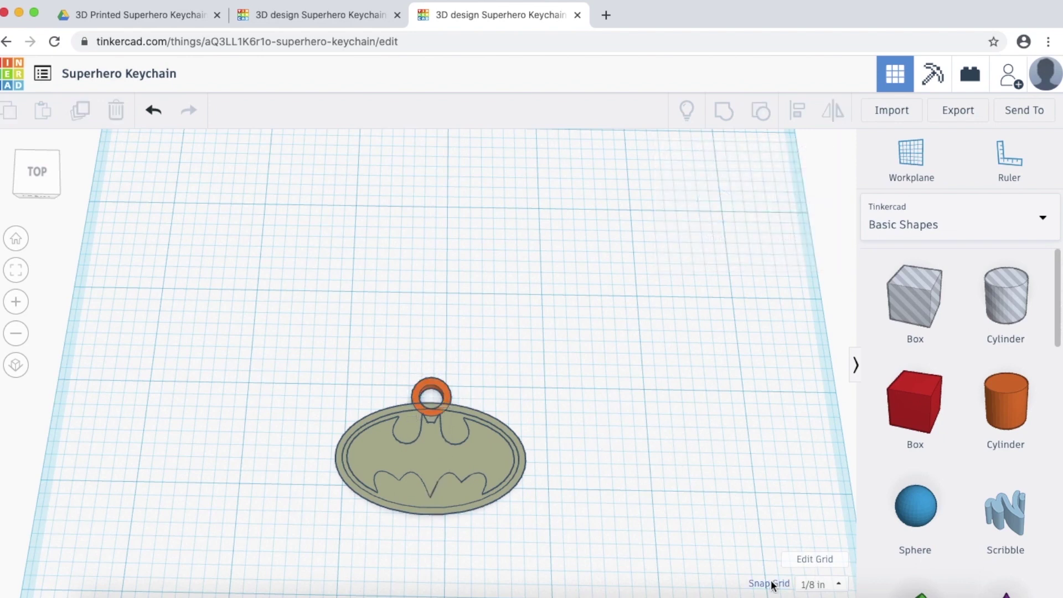
Step: Set the snap grid to 1/16 in and nudge the orange ring one step back away from the logo
click(839, 586)
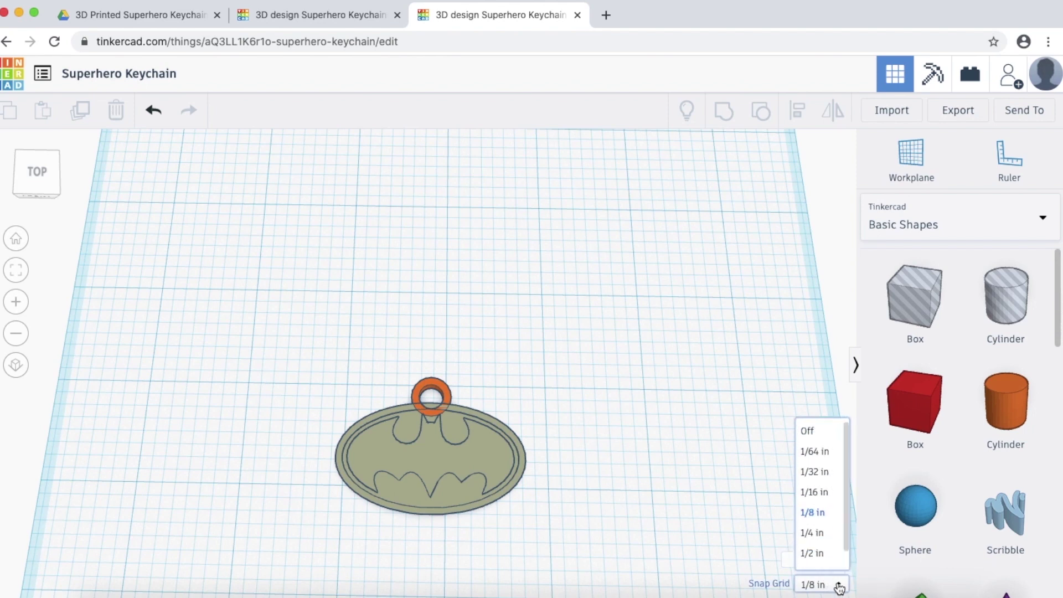
click(827, 492)
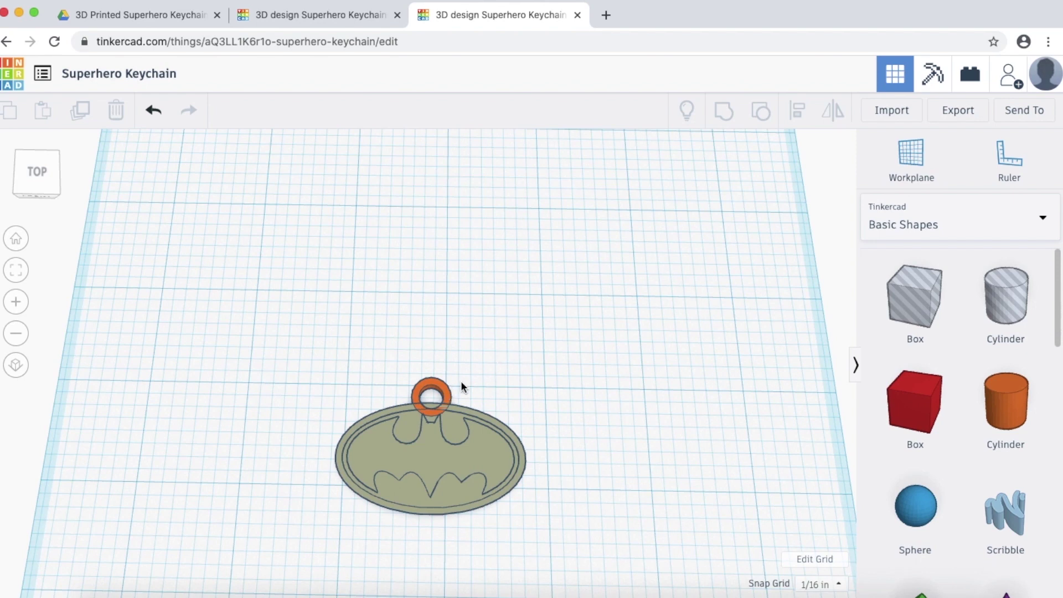
click(448, 394)
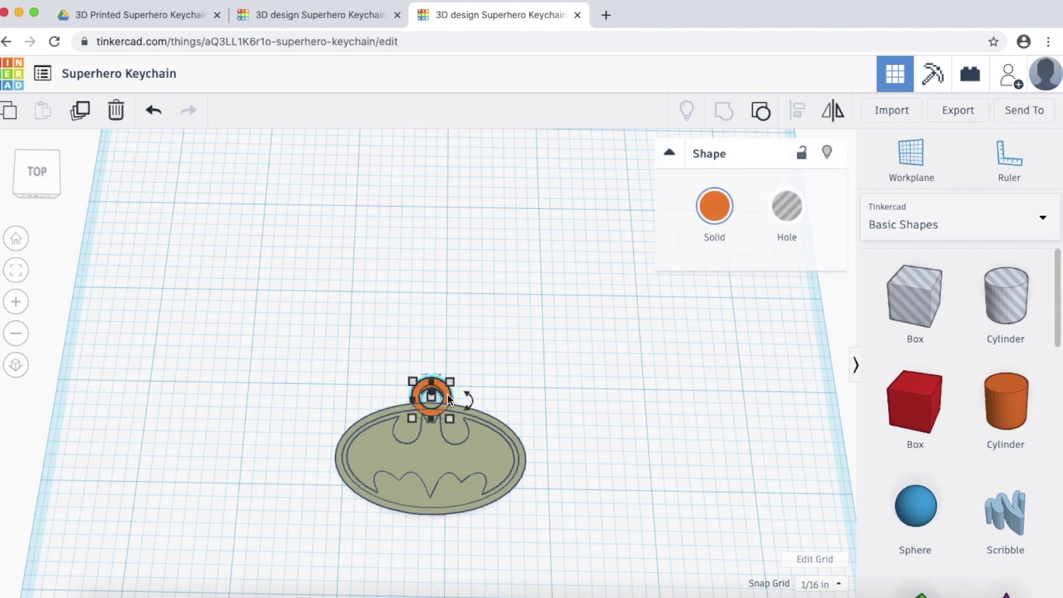
key(Up)
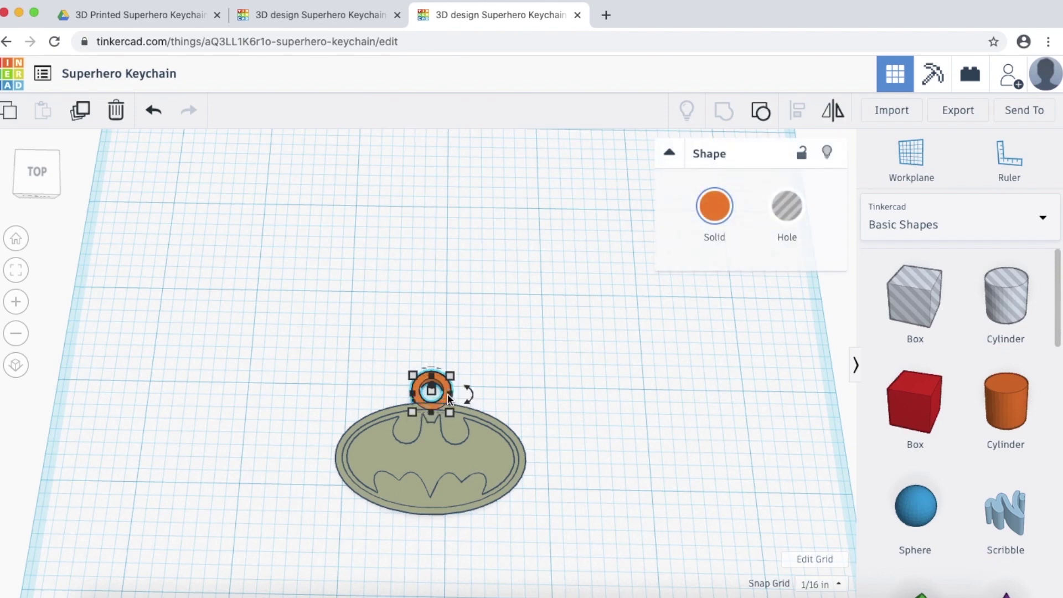
key(Up)
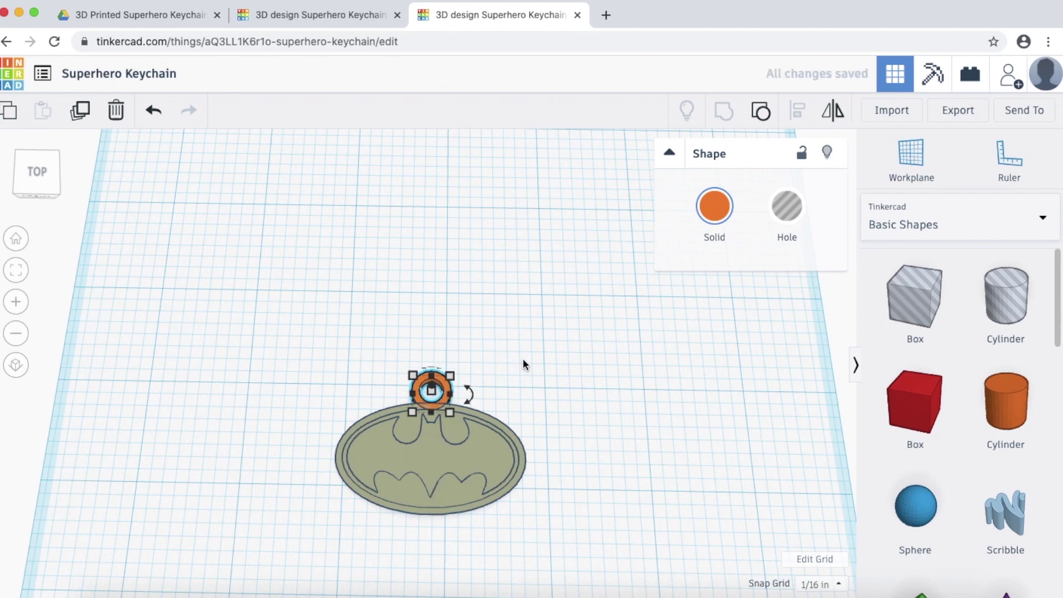
Step: Group the ring and the Batman base into a single keychain shape
click(526, 365)
drag(288, 347, 582, 529)
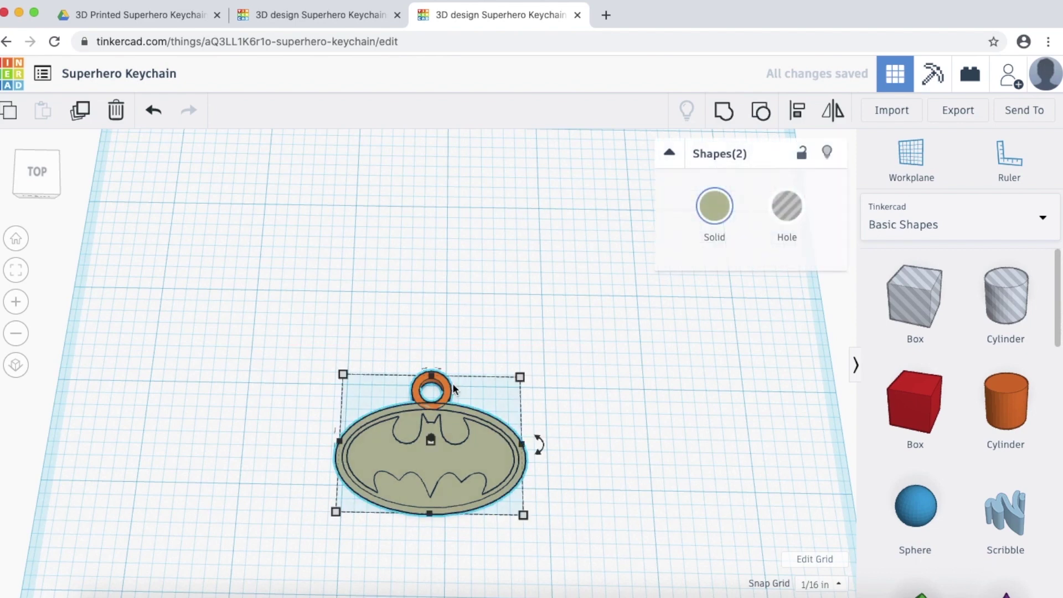
click(732, 113)
click(596, 398)
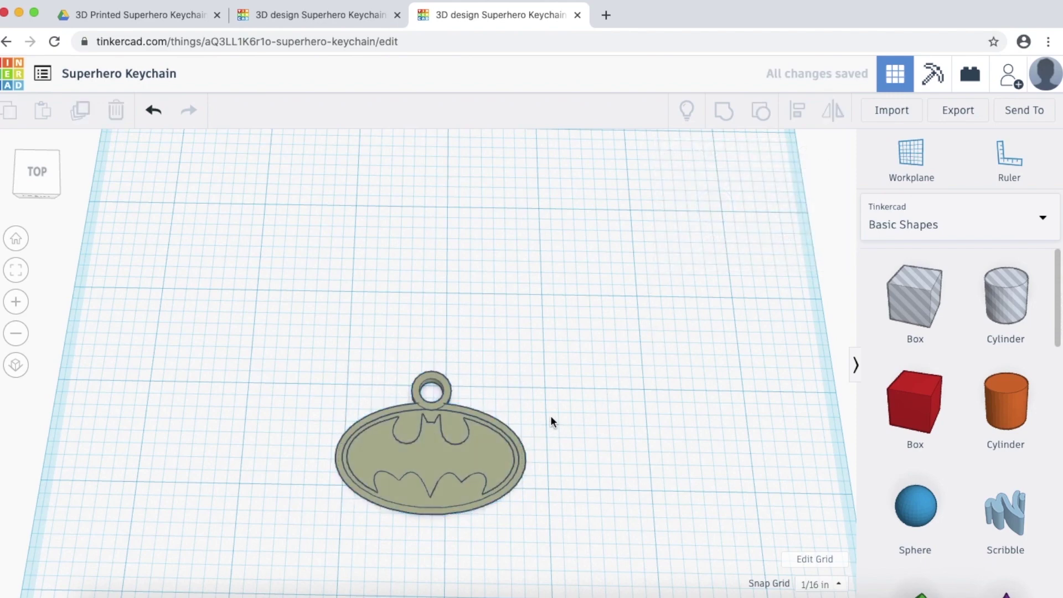
Step: Add a Text shape from the Basic Shapes onto the workplane over the Batman keychain
scroll(550, 415, down, 5)
right_drag(518, 415, 210, 443)
scroll(399, 381, up, 10)
right_drag(384, 411, 363, 375)
scroll(408, 408, down, 5)
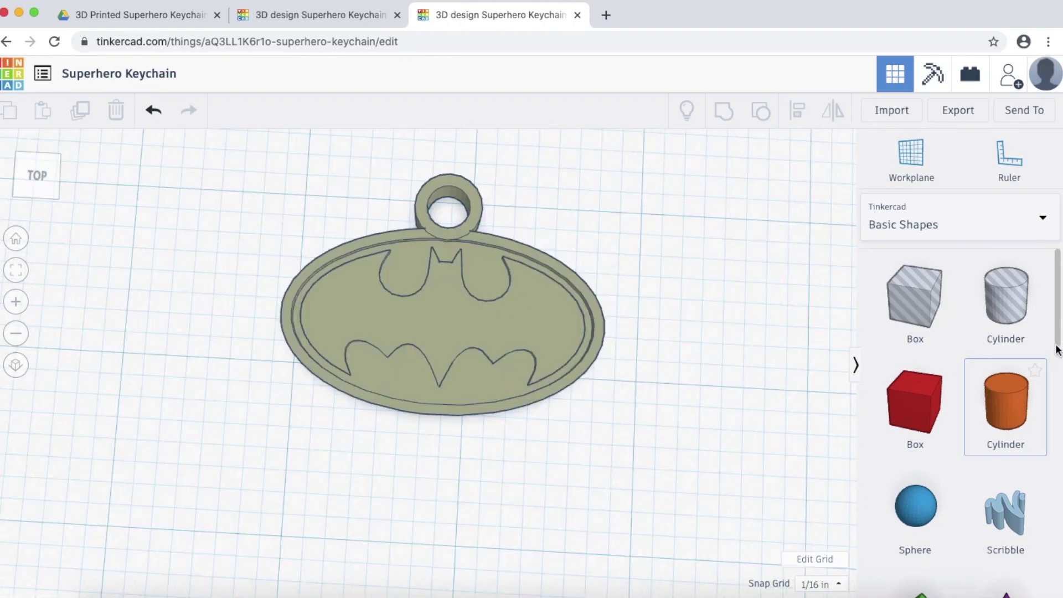
drag(1058, 326, 1061, 392)
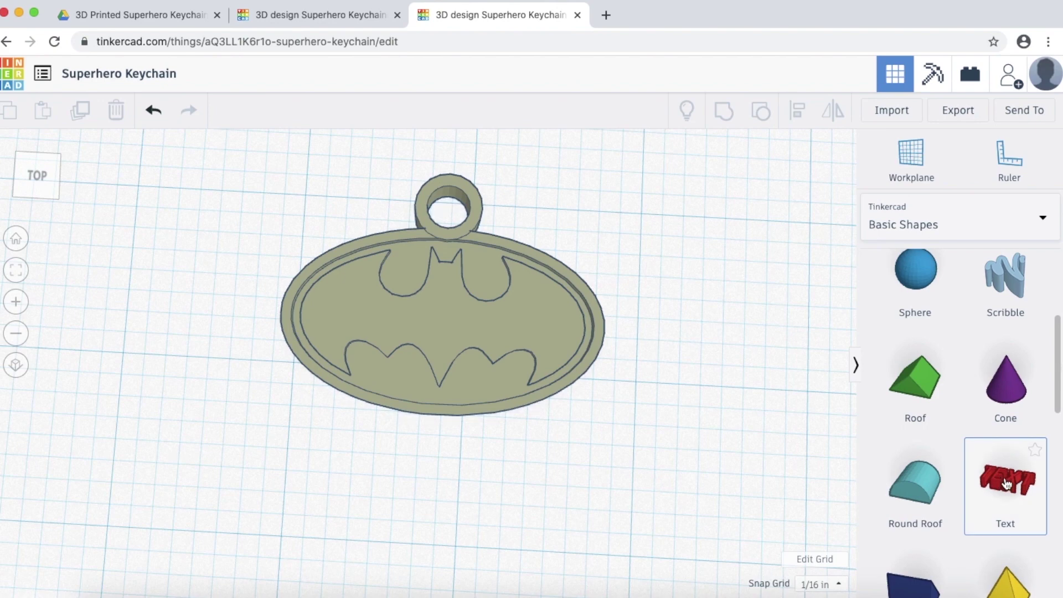
drag(1008, 482, 486, 320)
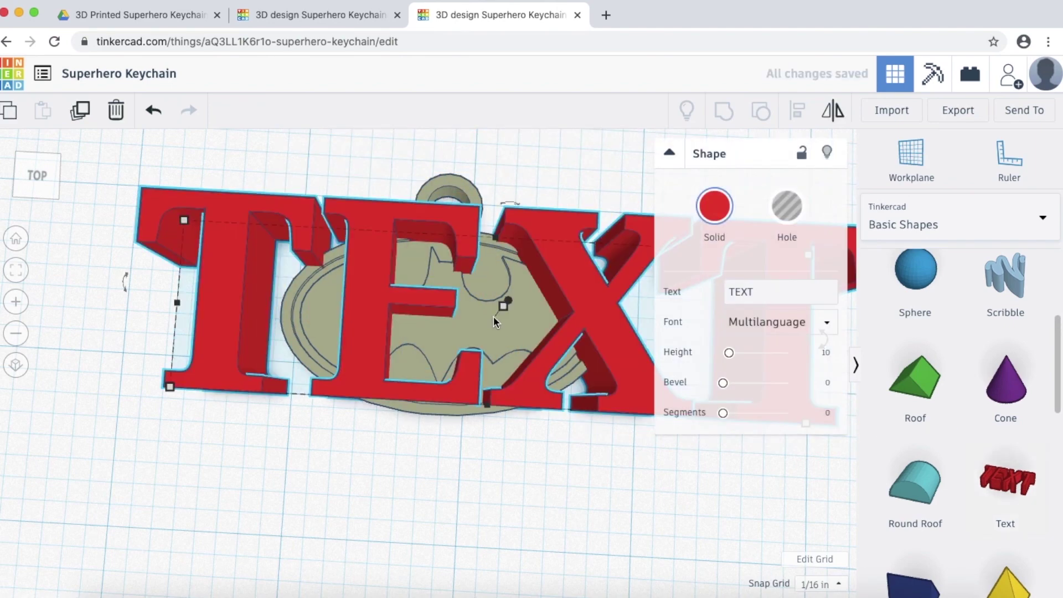
scroll(504, 280, down, 5)
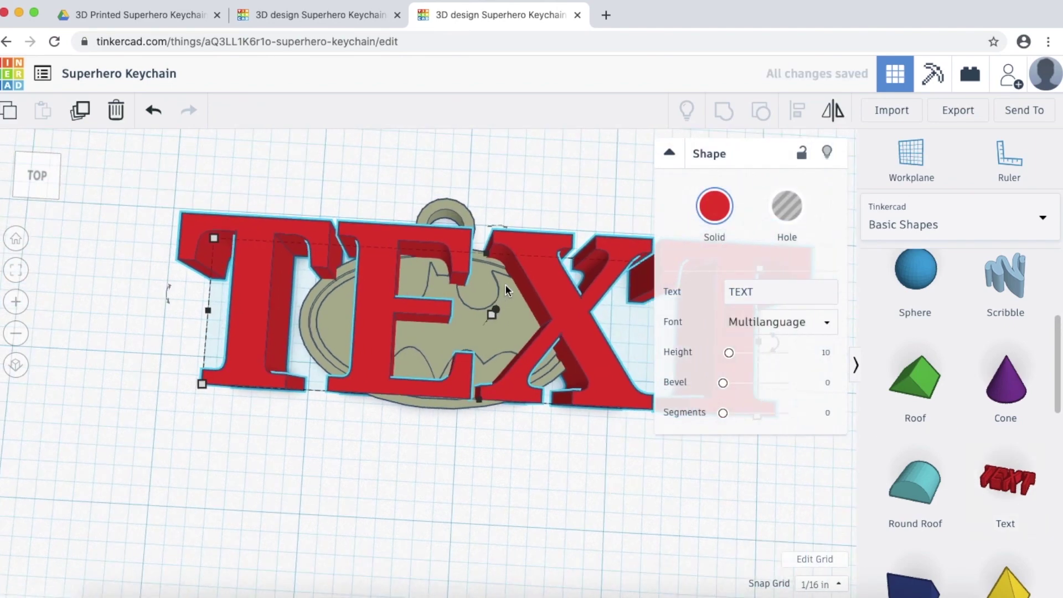
Step: Replace the Text shape's wording with "Bruce"
click(770, 292)
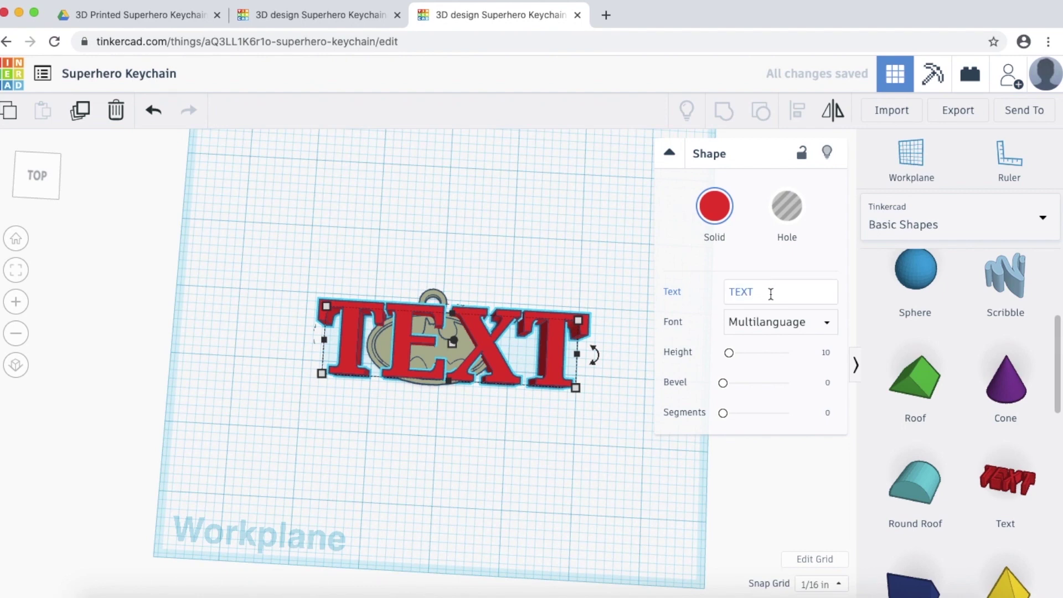
click(767, 294)
click(709, 300)
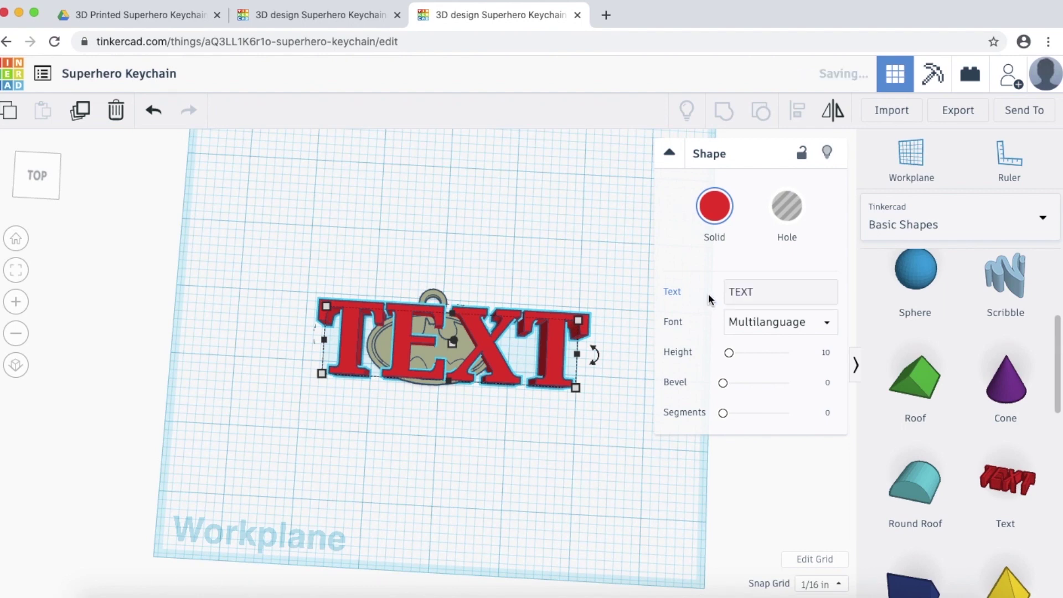
click(769, 293)
key(BackSpace)
key(BackSpace)
key(BackSpace)
key(BackSpace)
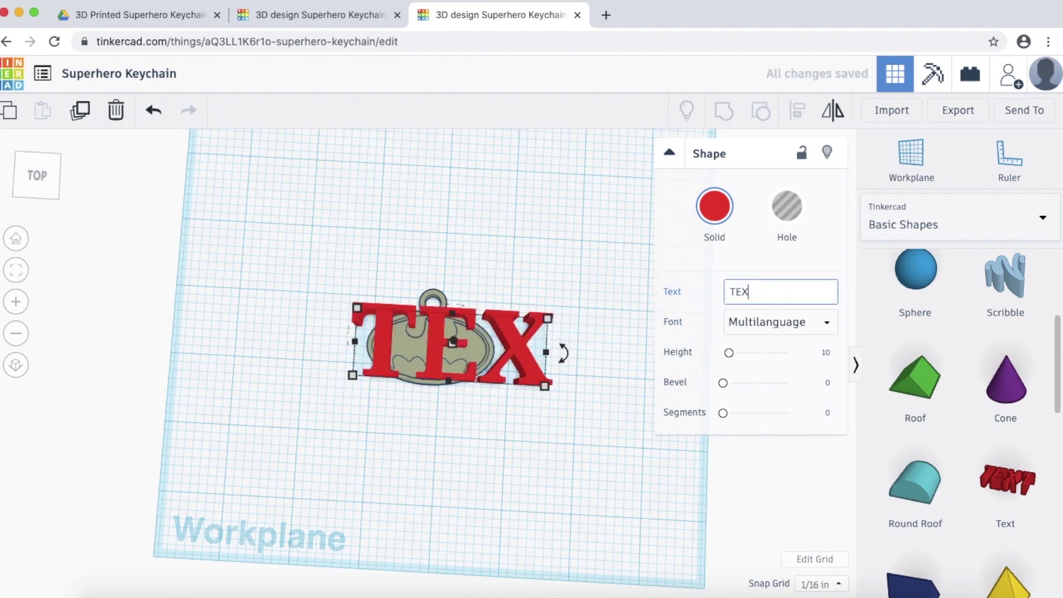
text(Bruce)
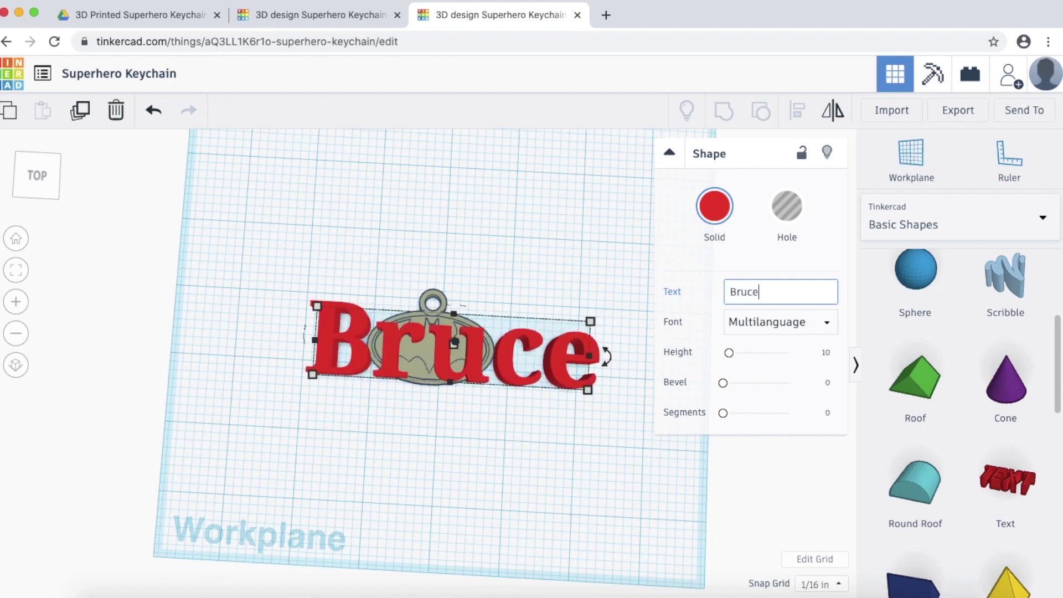
Step: Try the Sans and Sans Mono fonts on the "Bruce" text and settle on Serif
click(820, 326)
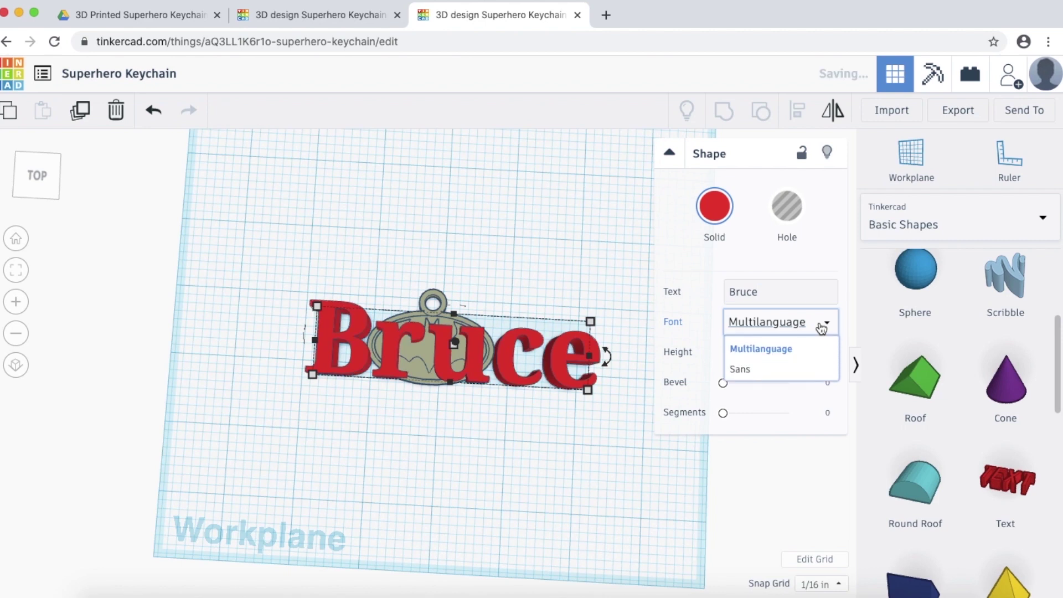
click(749, 375)
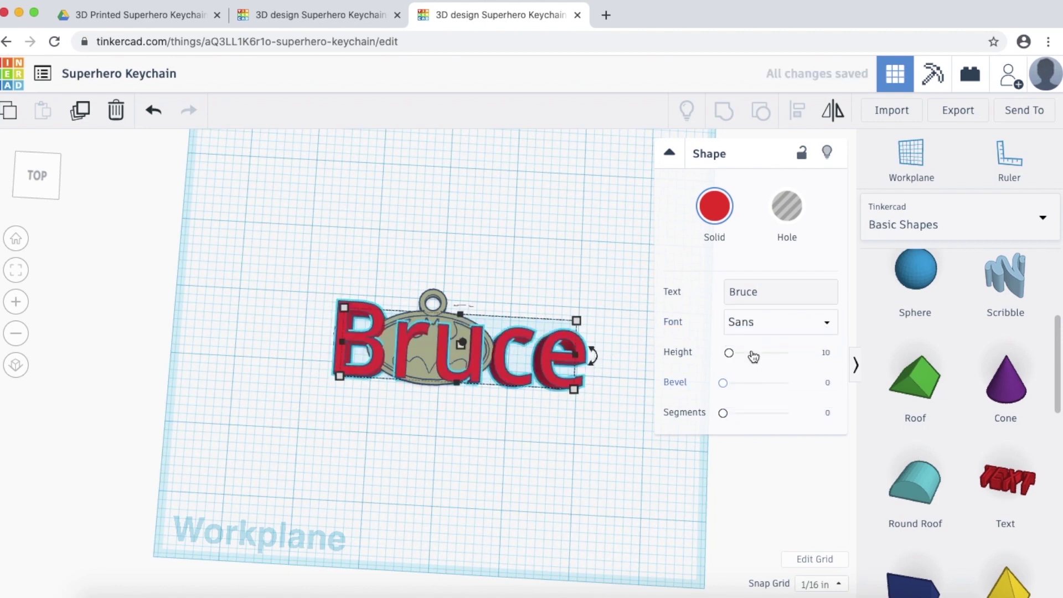
click(771, 333)
click(752, 391)
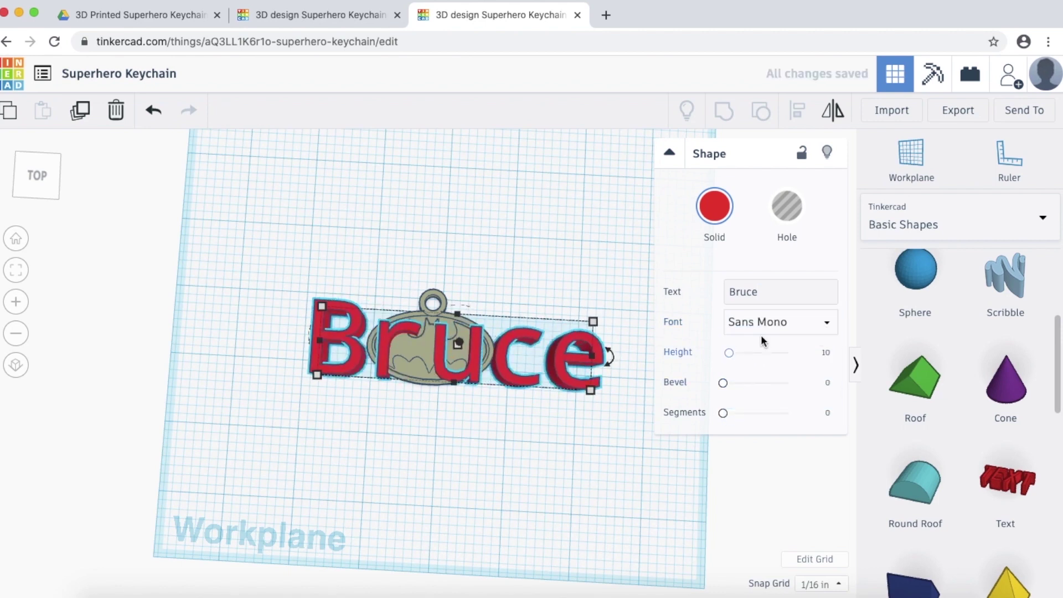
click(764, 331)
click(743, 412)
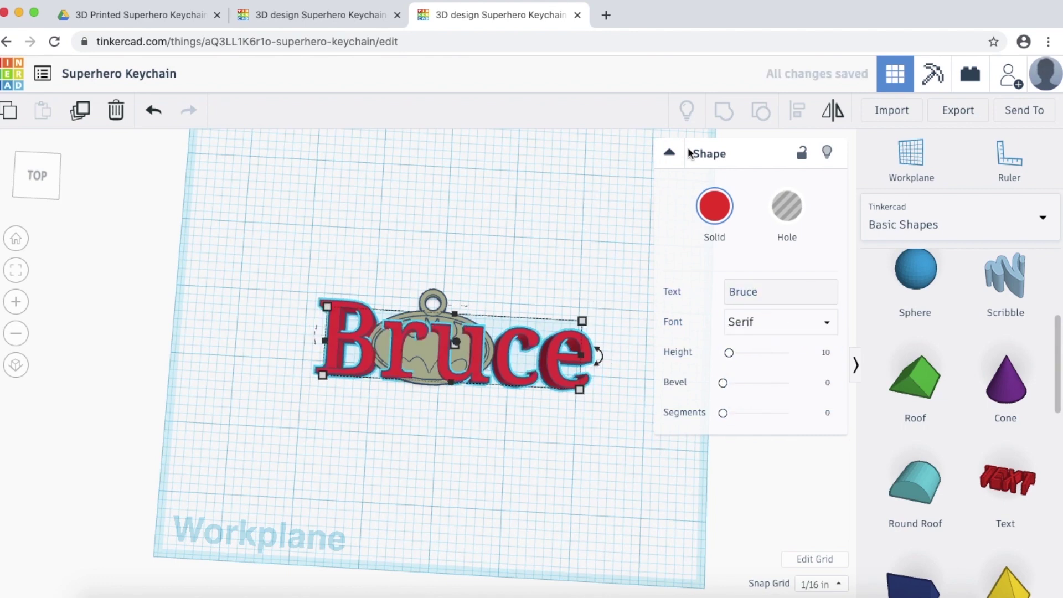
Step: Collapse the shape settings, scale the "Bruce" text down proportionally and place it to the right of the keychain
click(669, 155)
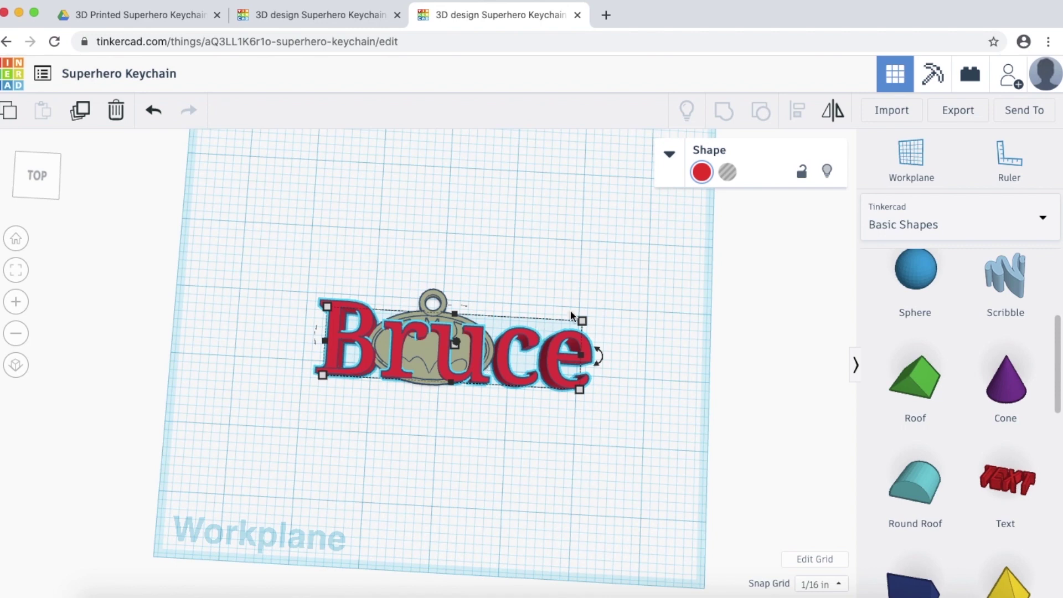
mouse_move(584, 325)
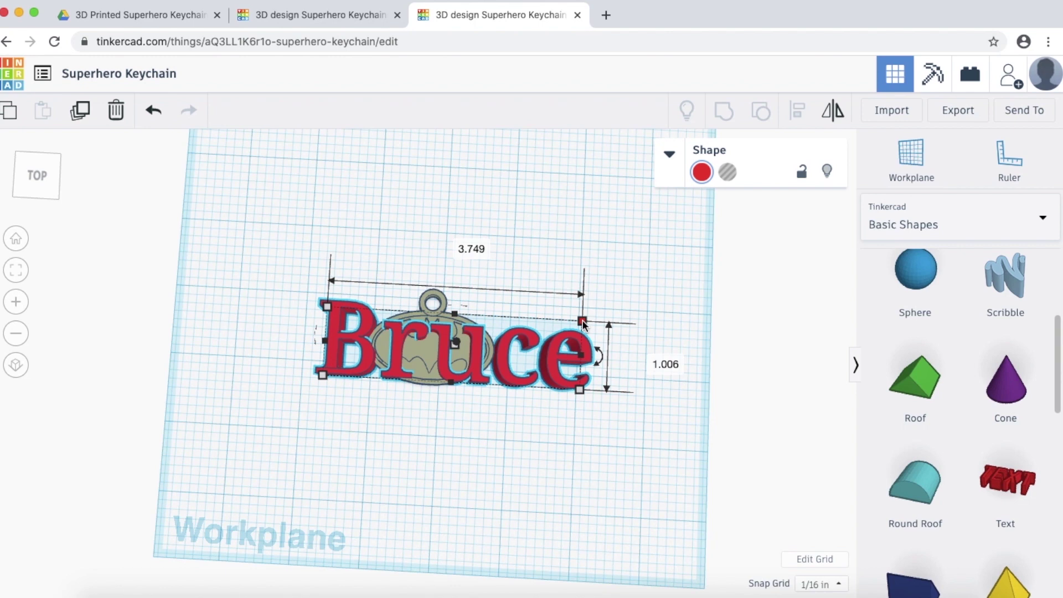
shift+drag(584, 325, 523, 354)
Step: Raise the "Bruce" text's vertical height to 1/4 in
right_drag(535, 384, 552, 272)
scroll(547, 334, up, 10)
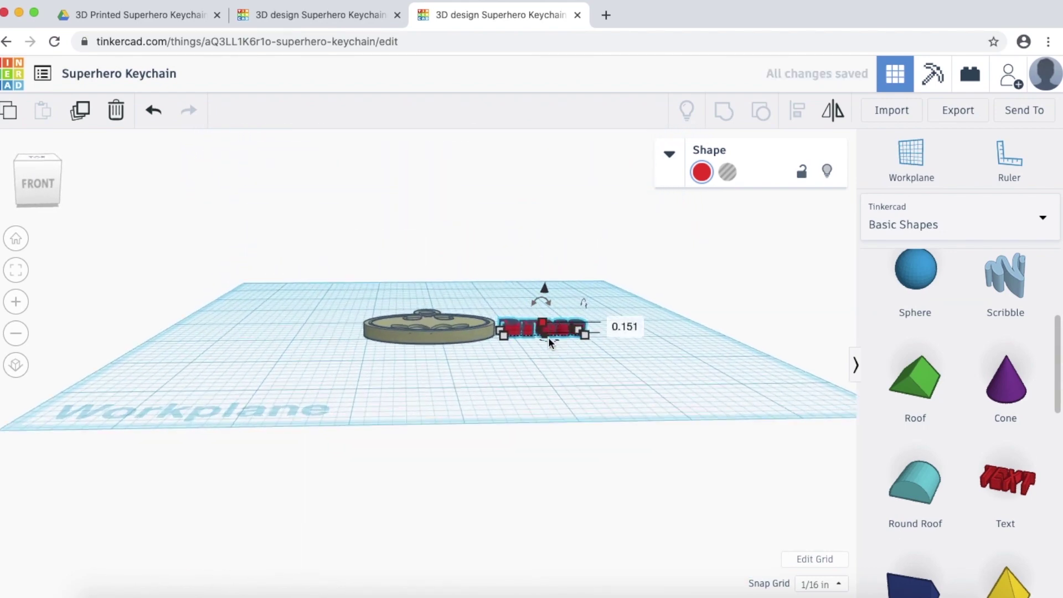
scroll(603, 332, down, 10)
right_drag(603, 333, 583, 363)
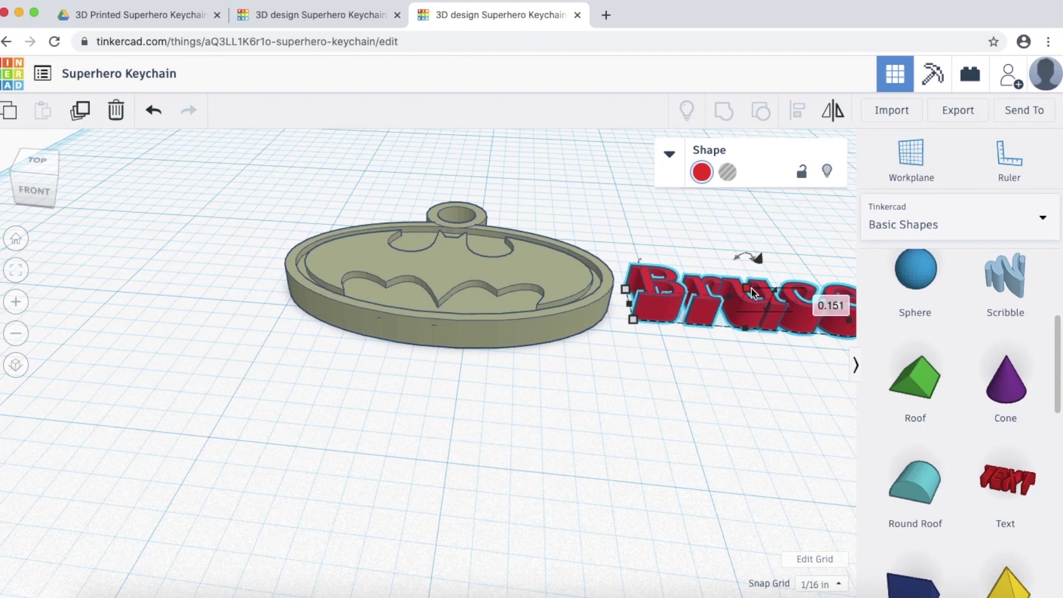
drag(752, 285, 754, 277)
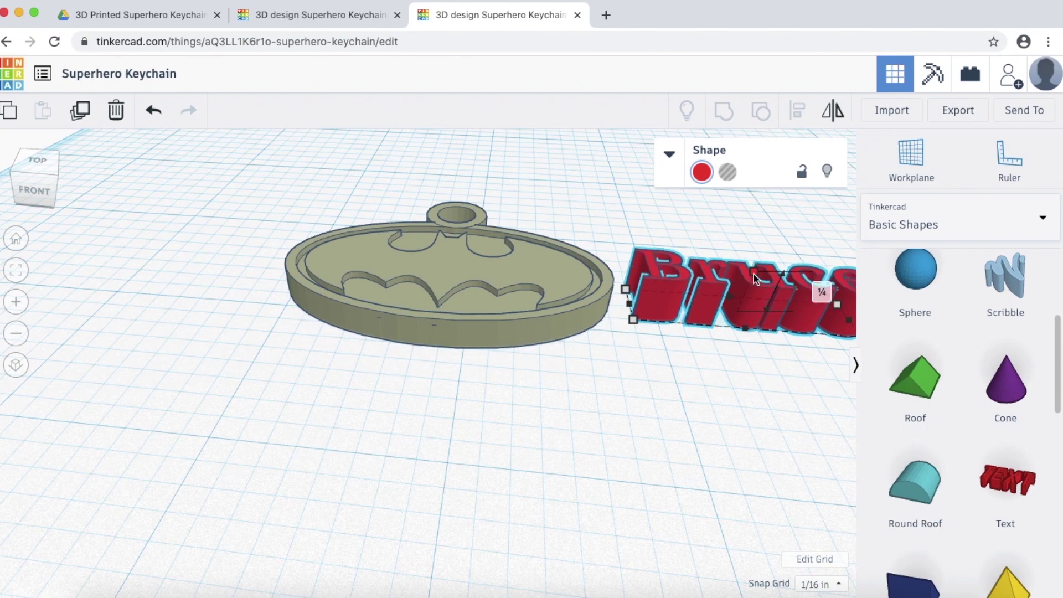
Step: Move the "Bruce" text onto the middle of the Batman logo and shrink it proportionally to fit inside the bat outline
drag(673, 290, 412, 280)
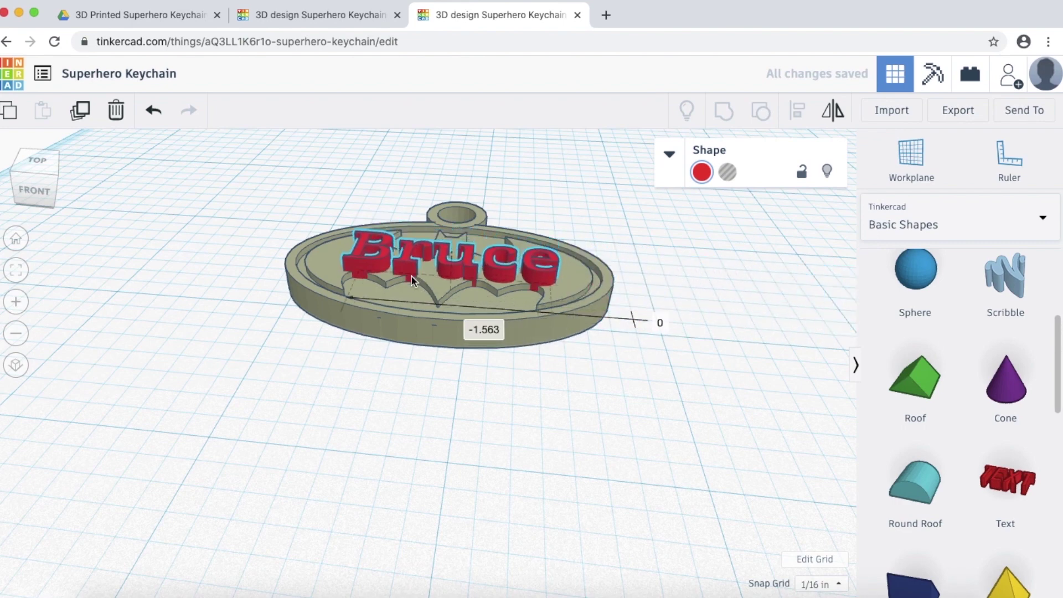
right_drag(442, 366, 466, 460)
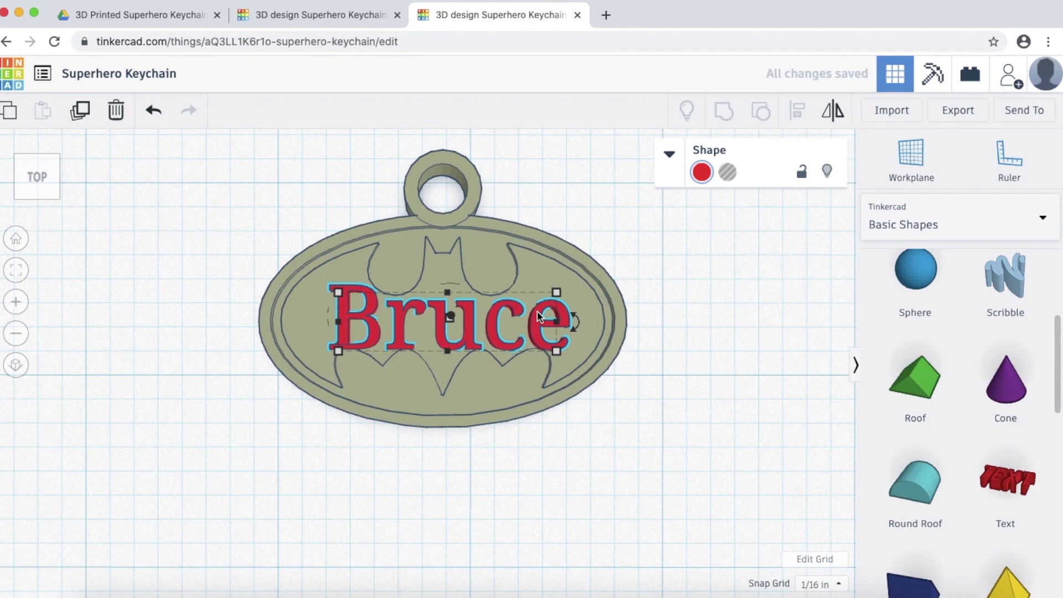
mouse_move(555, 297)
shift+drag(556, 294, 530, 300)
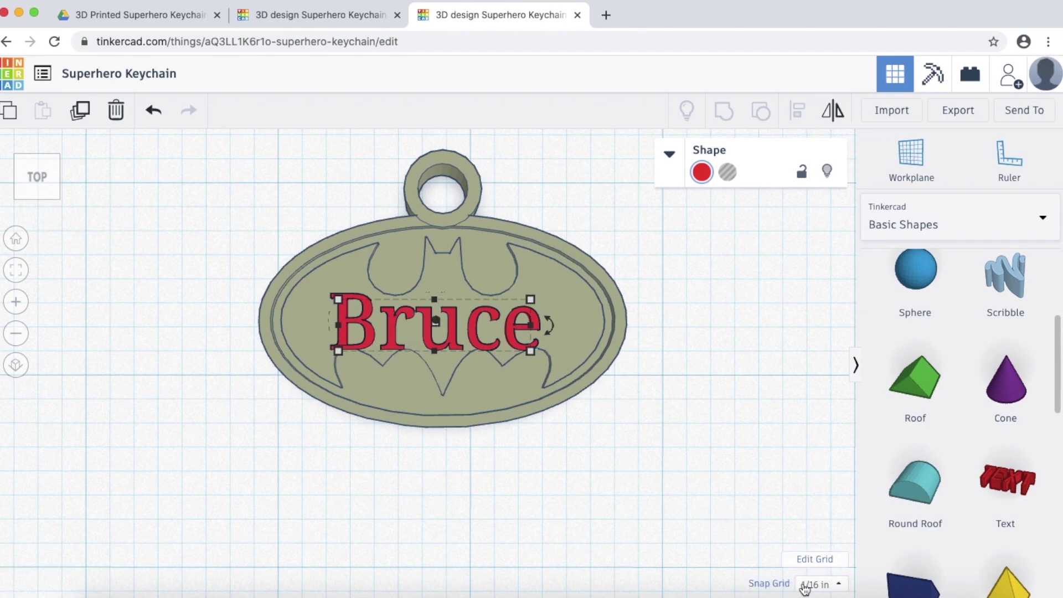
Step: Set the snap grid to 1/32 in and nudge the "Bruce" text one step right and one step toward the ring
click(828, 586)
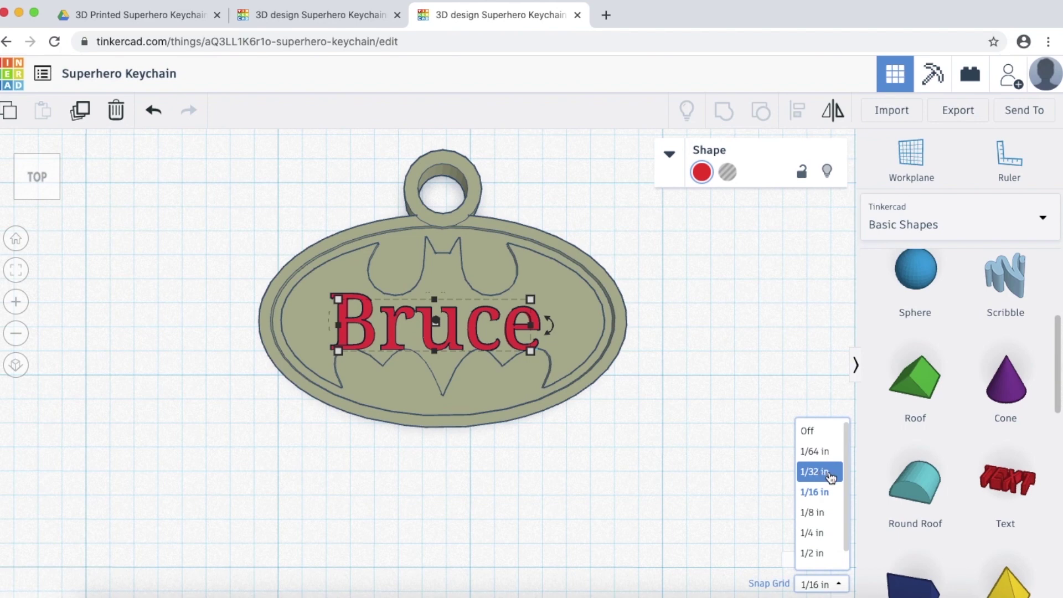
click(828, 473)
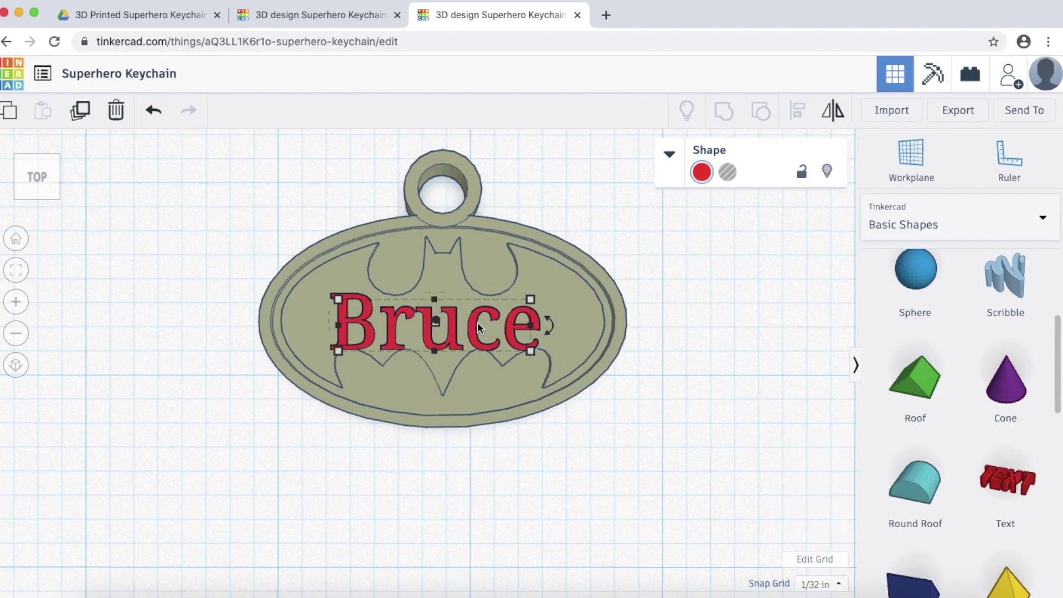
key(Right)
key(Up)
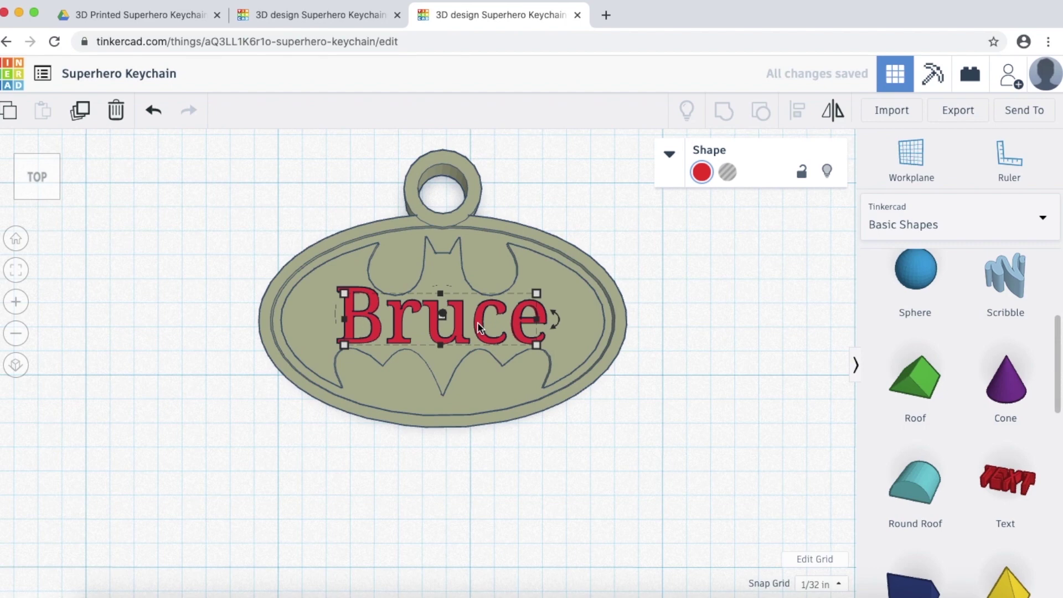
click(287, 188)
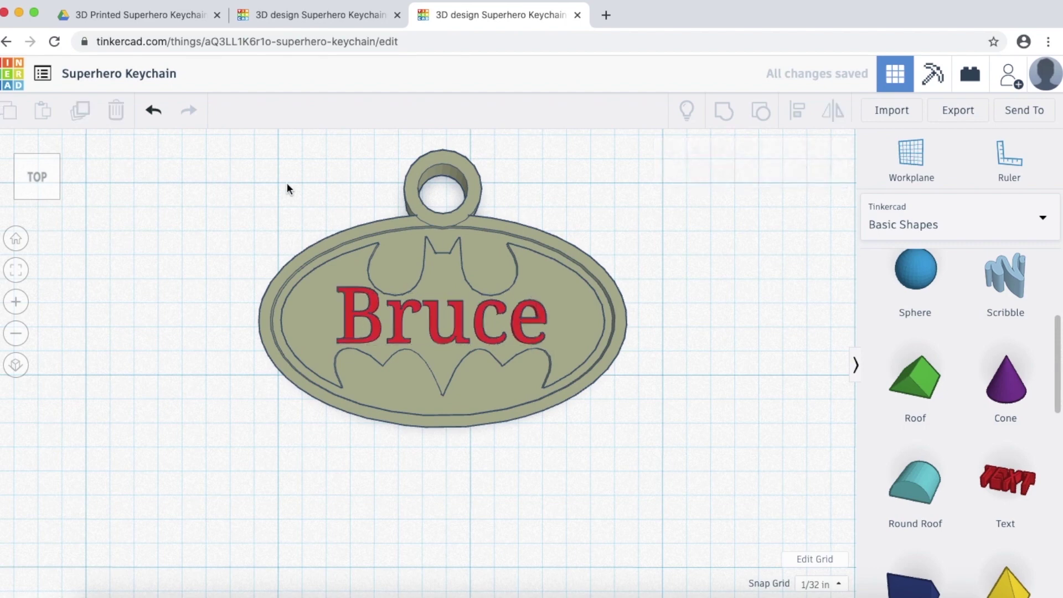
Step: Check from the side how far the raised "Bruce" text stands above the Batman logo, and select the text to check its height
right_drag(495, 452, 492, 334)
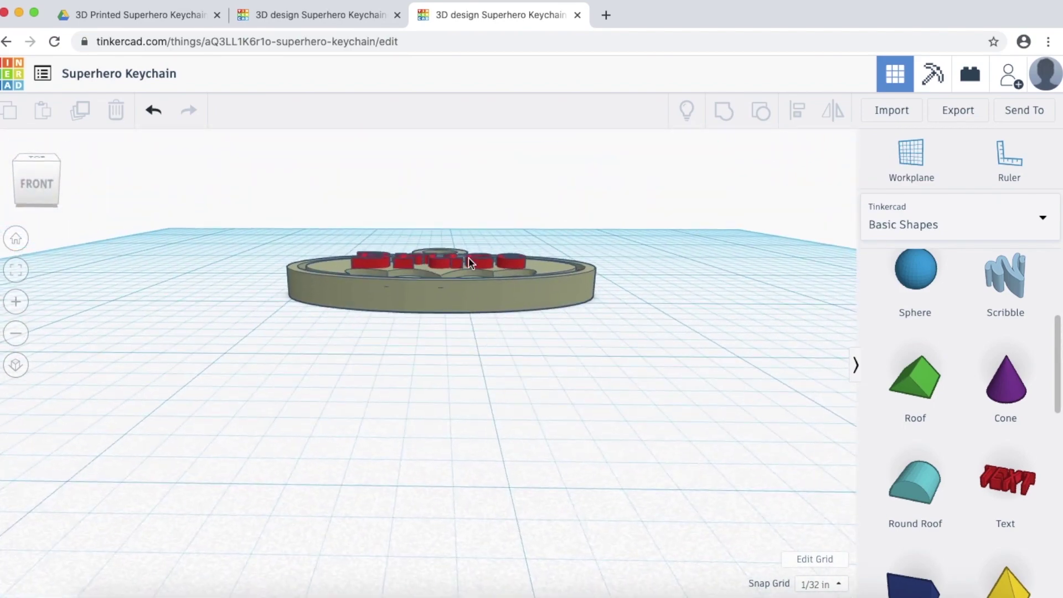
scroll(468, 252, up, 2)
scroll(468, 247, up, 4)
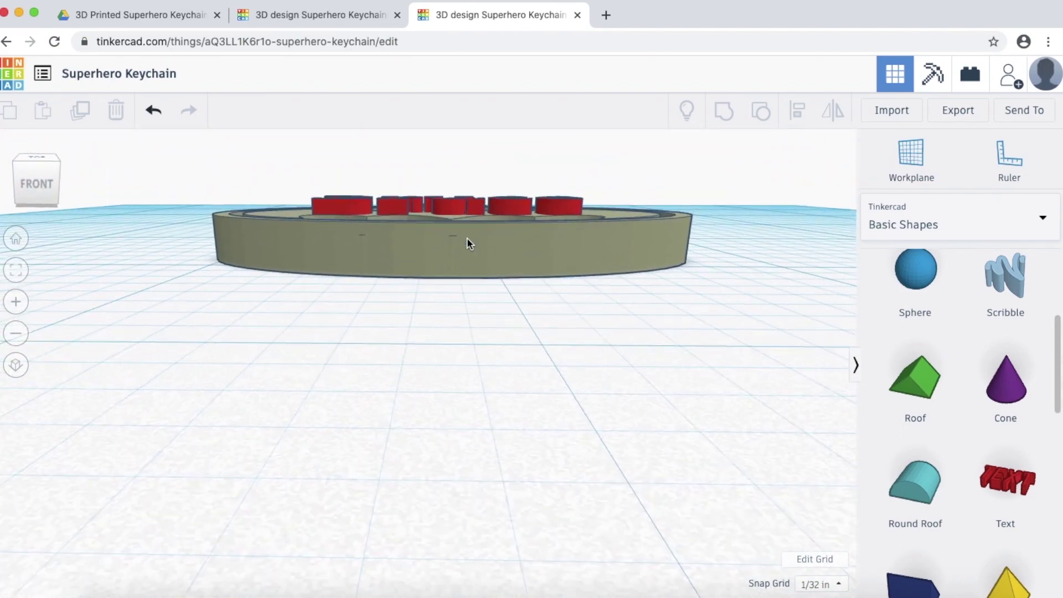
right_drag(460, 265, 444, 227)
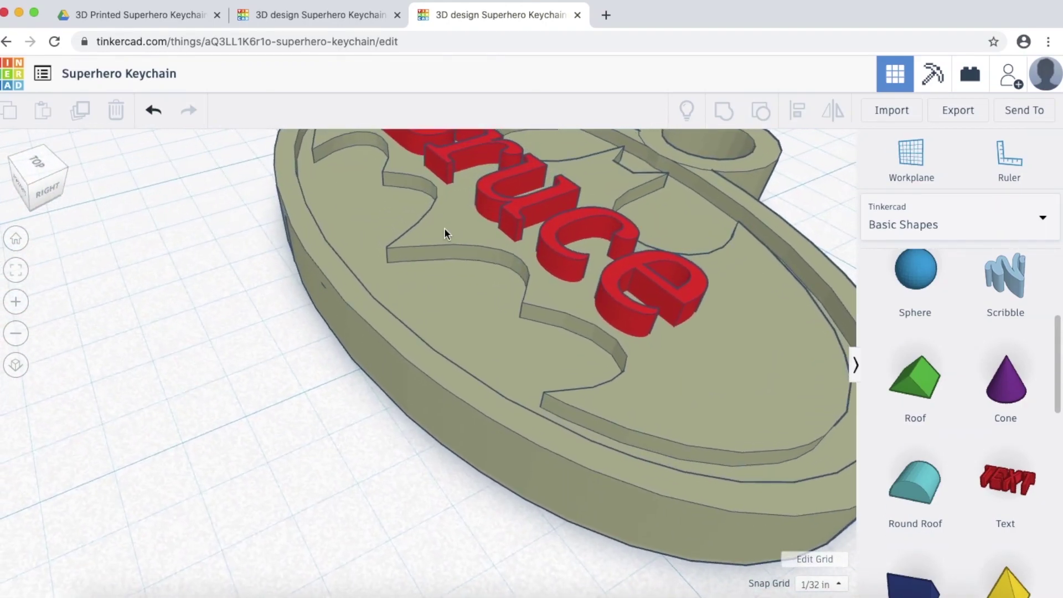
click(520, 216)
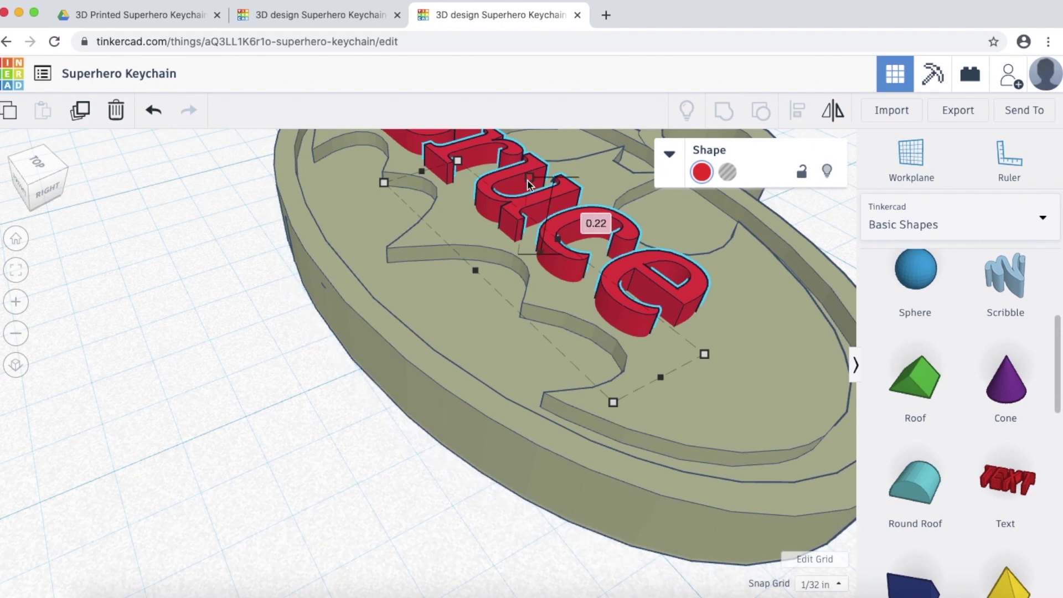
drag(529, 185, 528, 189)
Step: Select the Batman keychain together with the "Bruce" text and group them into a single shape
right_drag(360, 397, 22, 420)
scroll(307, 351, down, 5)
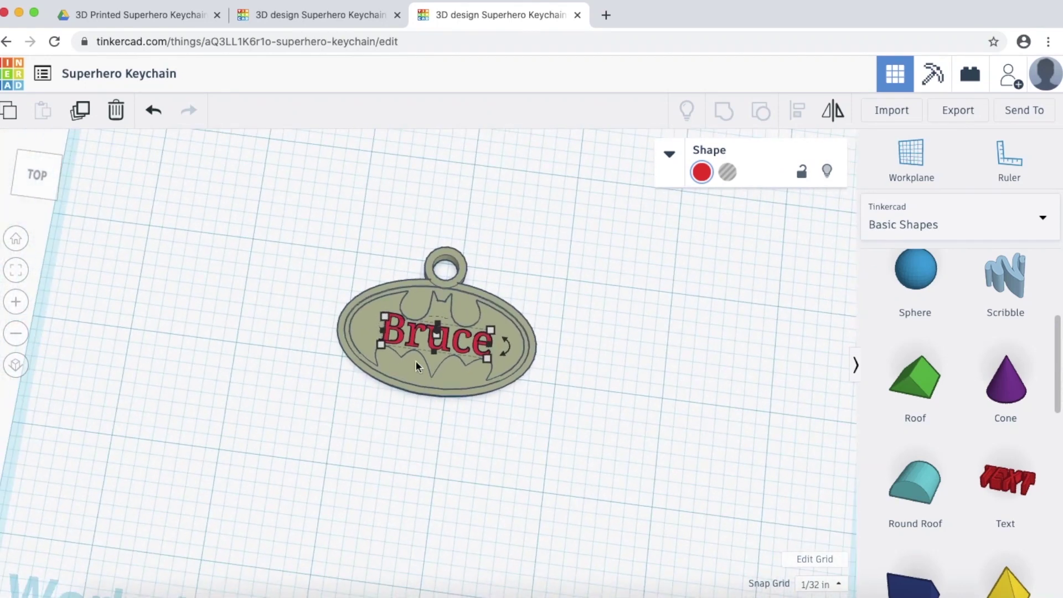
scroll(439, 369, up, 3)
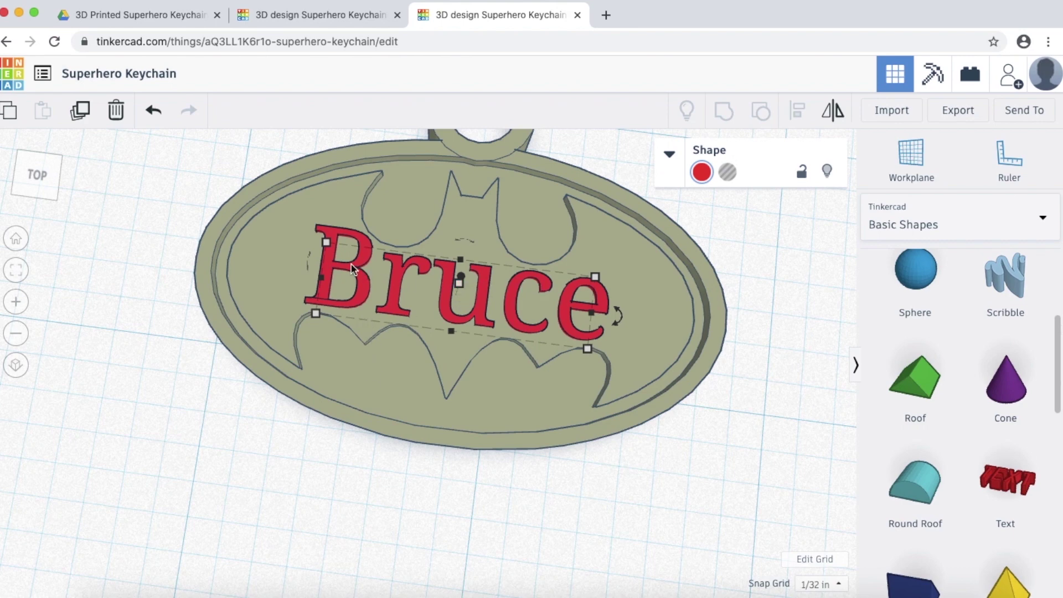
right_drag(496, 292, 407, 392)
drag(354, 263, 520, 423)
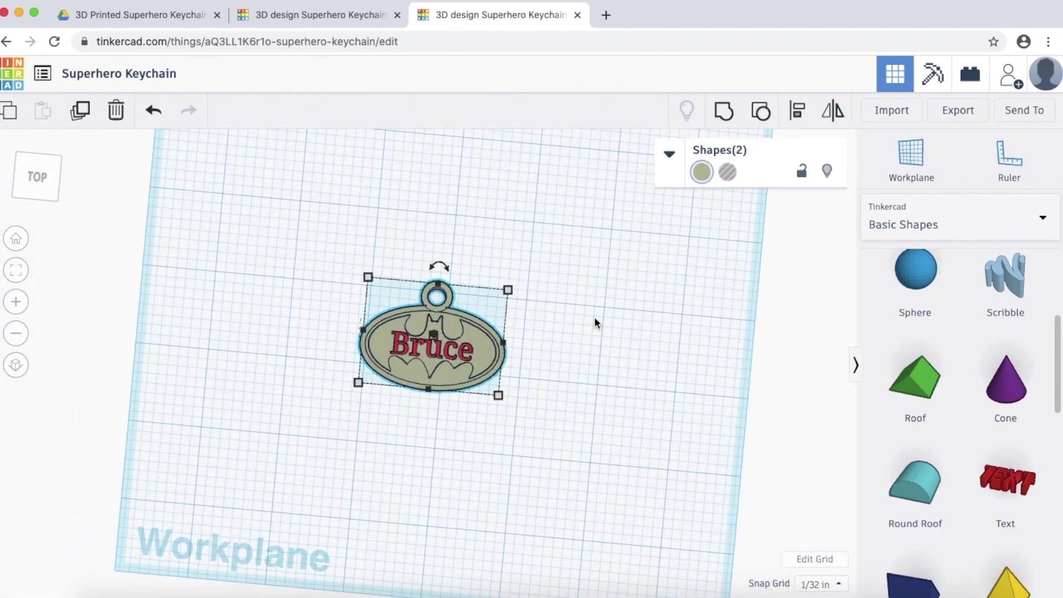
click(726, 112)
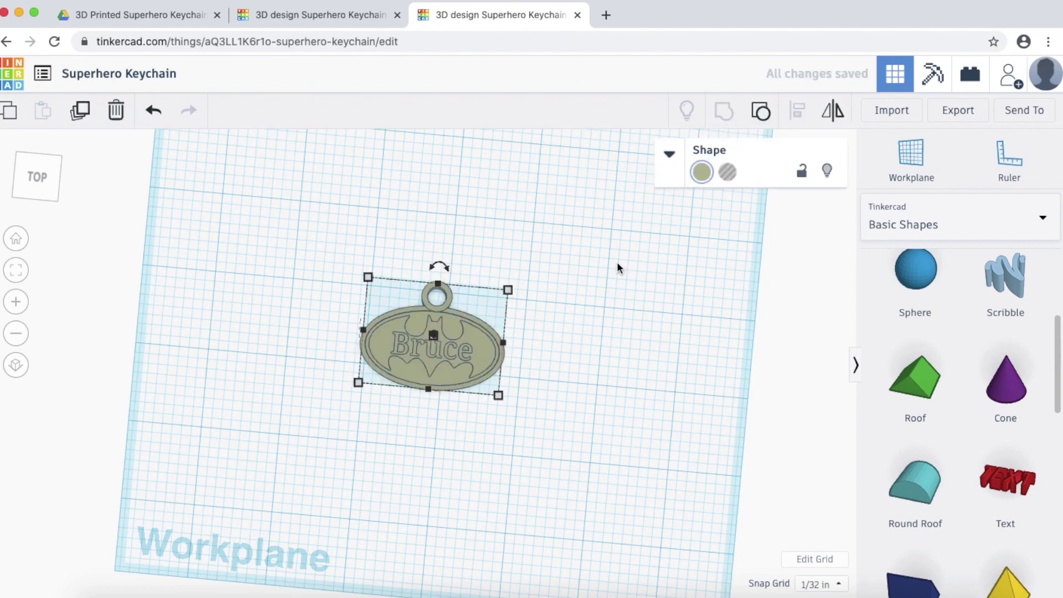
click(603, 397)
scroll(460, 383, up, 5)
right_drag(460, 384, 493, 365)
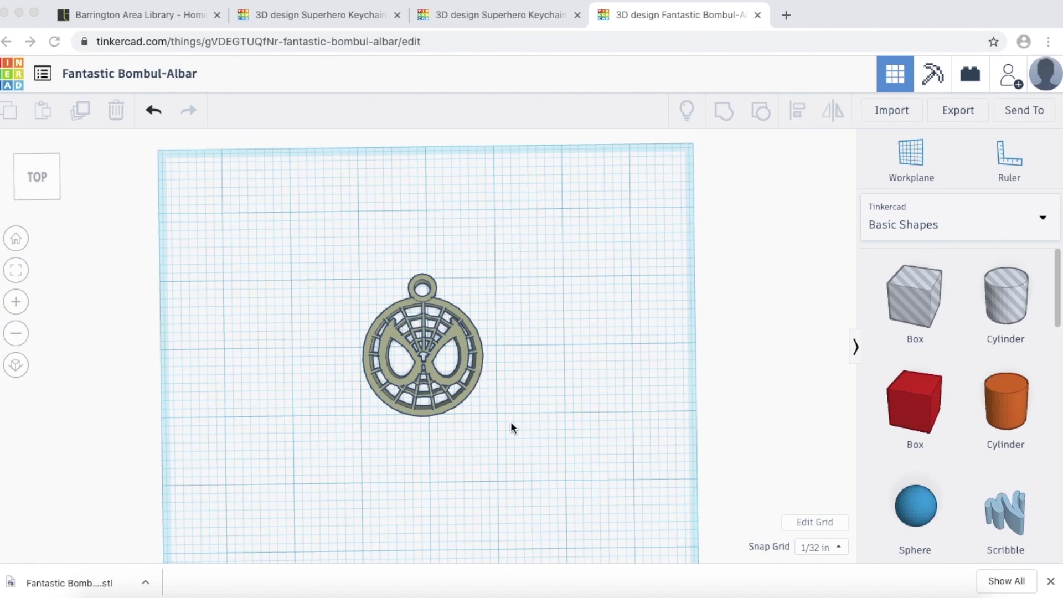
Step: Inspect the Spider-Man keychain from above and from the side, and review the download formats available for exporting the design
right_drag(513, 431, 466, 400)
right_drag(451, 291, 514, 387)
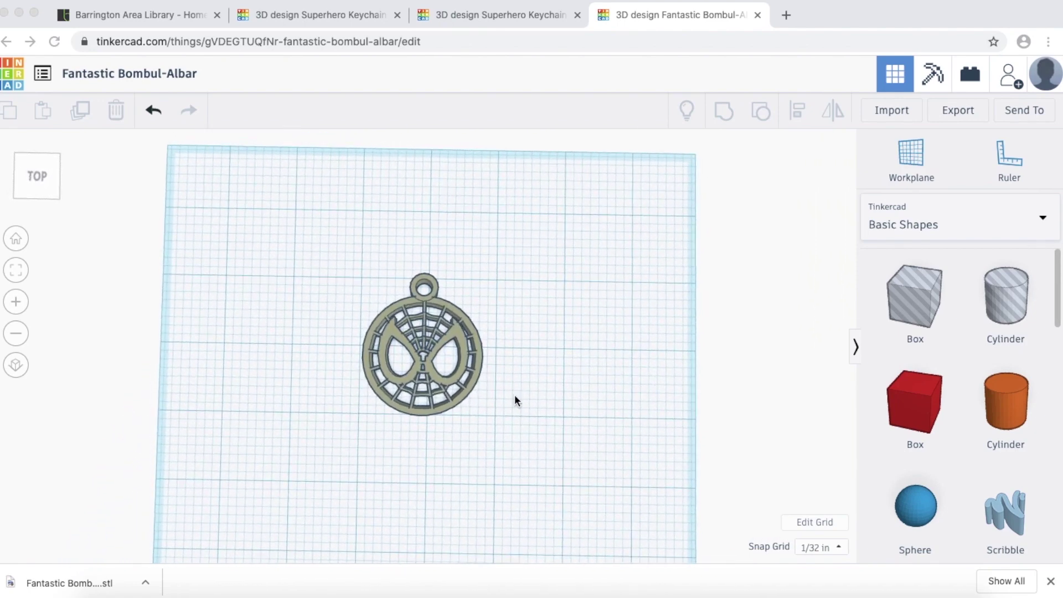
right_drag(515, 439, 490, 484)
right_drag(508, 414, 247, 367)
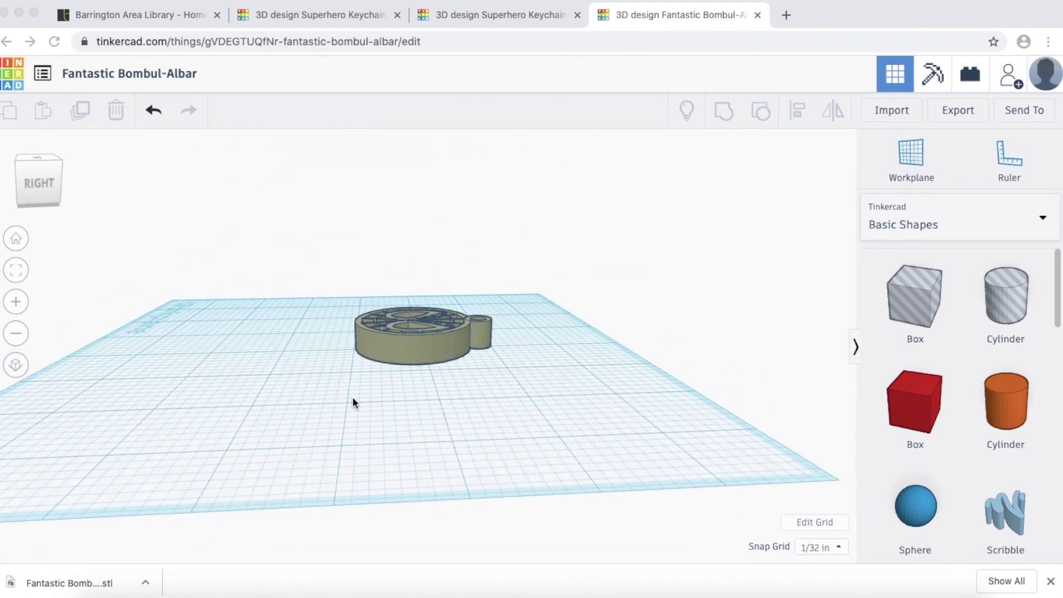
right_drag(370, 399, 384, 429)
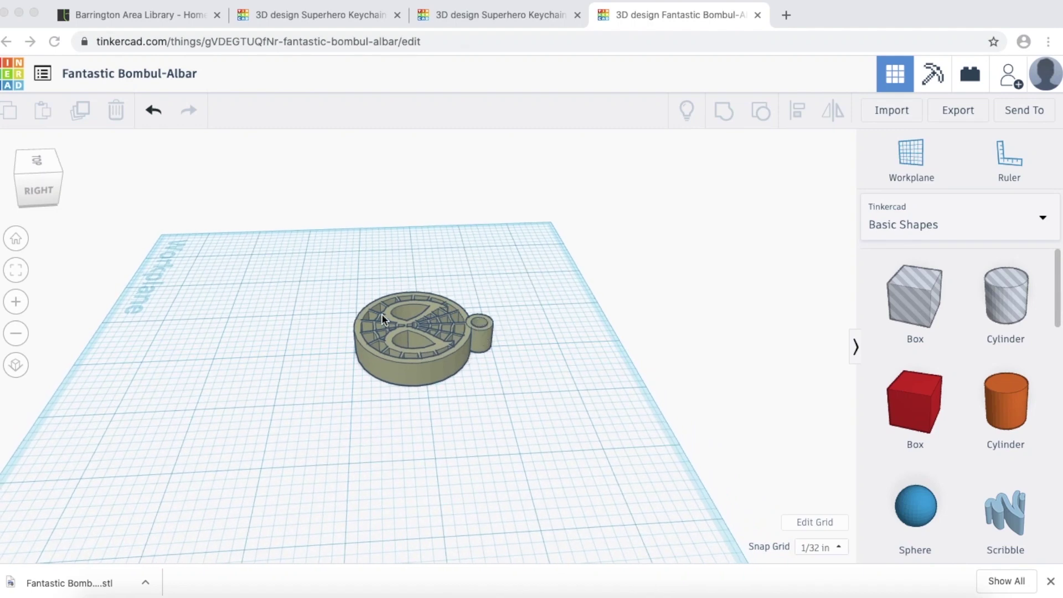
right_drag(463, 317, 592, 405)
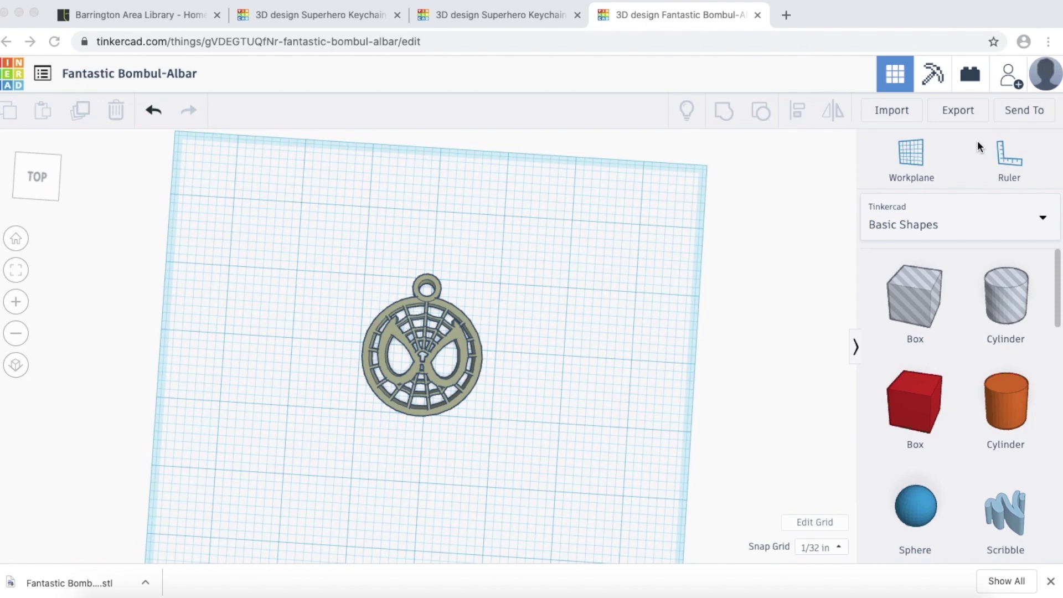
click(969, 110)
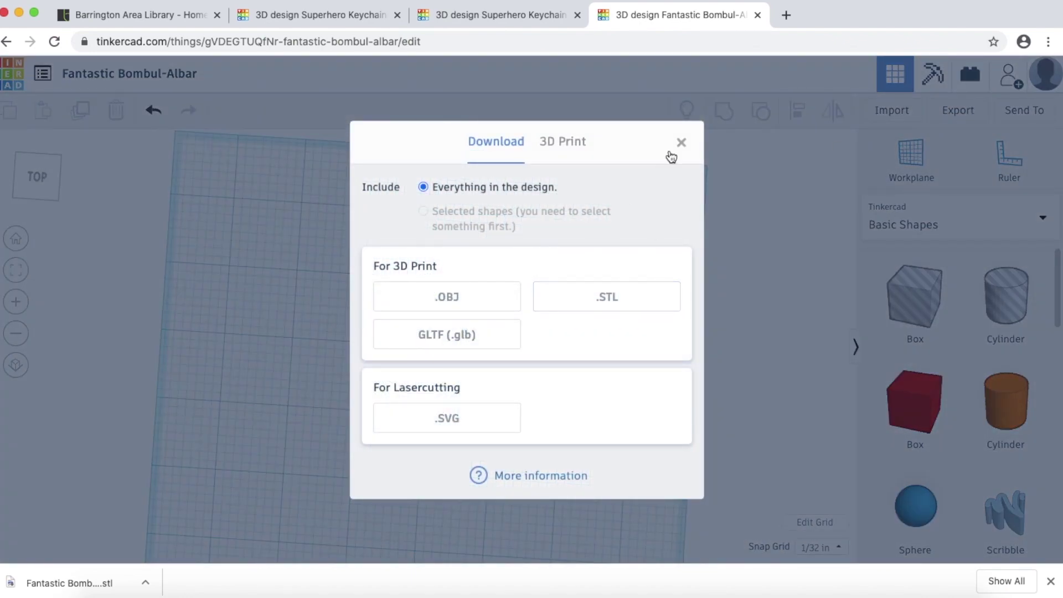
click(681, 143)
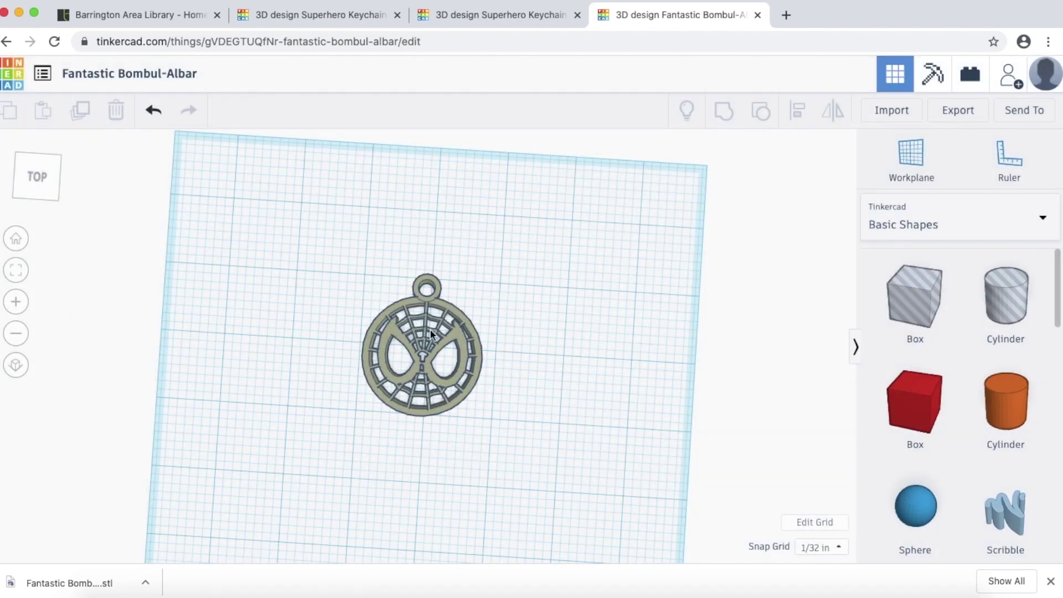
Step: Switch to the Barrington Area Library website and open the MakerLab's Submit 3D Print form at its 3D File upload field
click(156, 21)
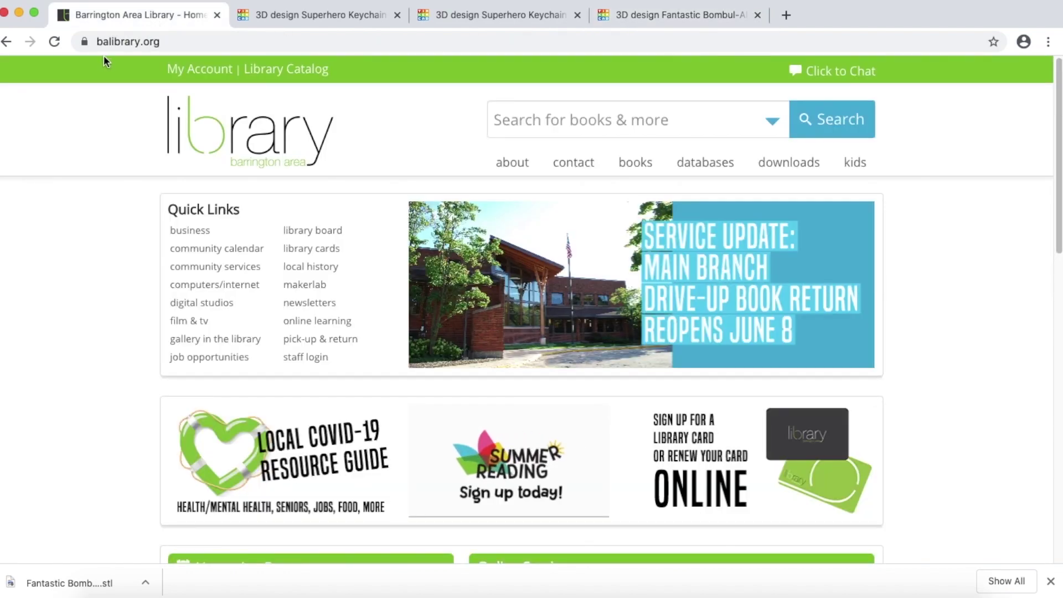
click(310, 286)
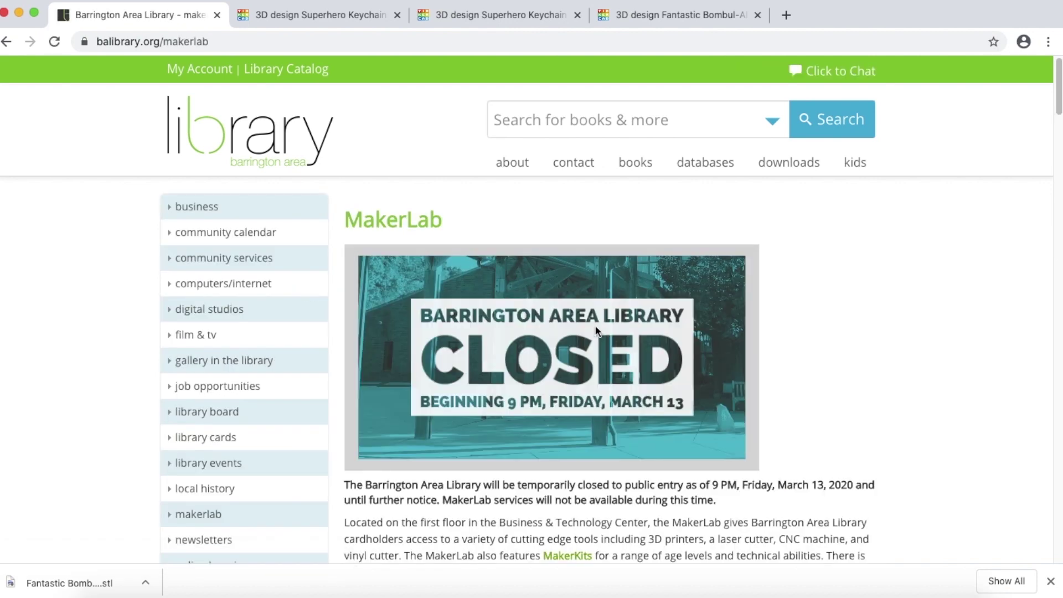
scroll(695, 307, down, 6)
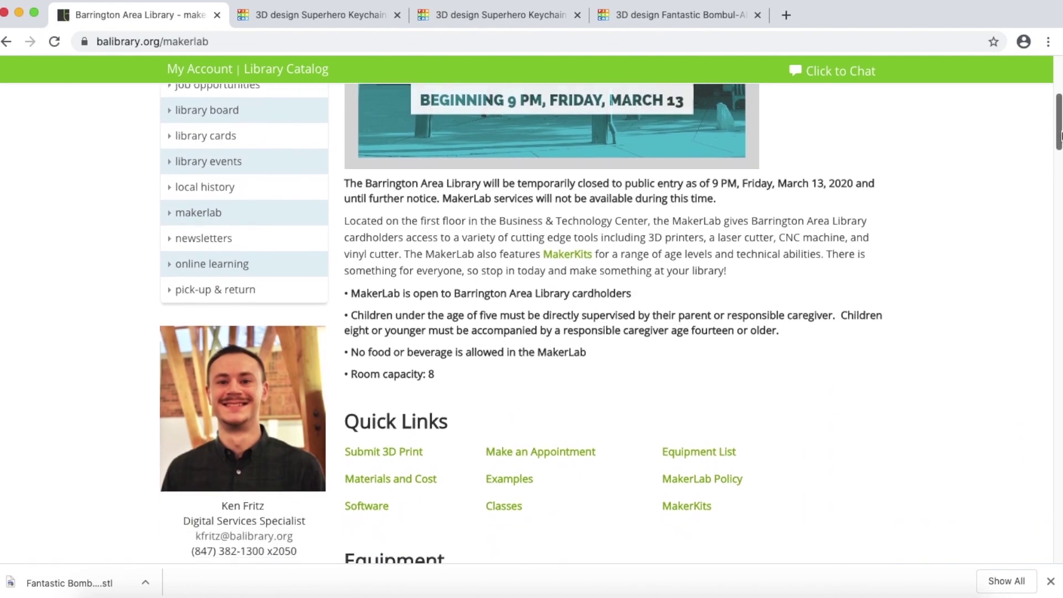
click(369, 412)
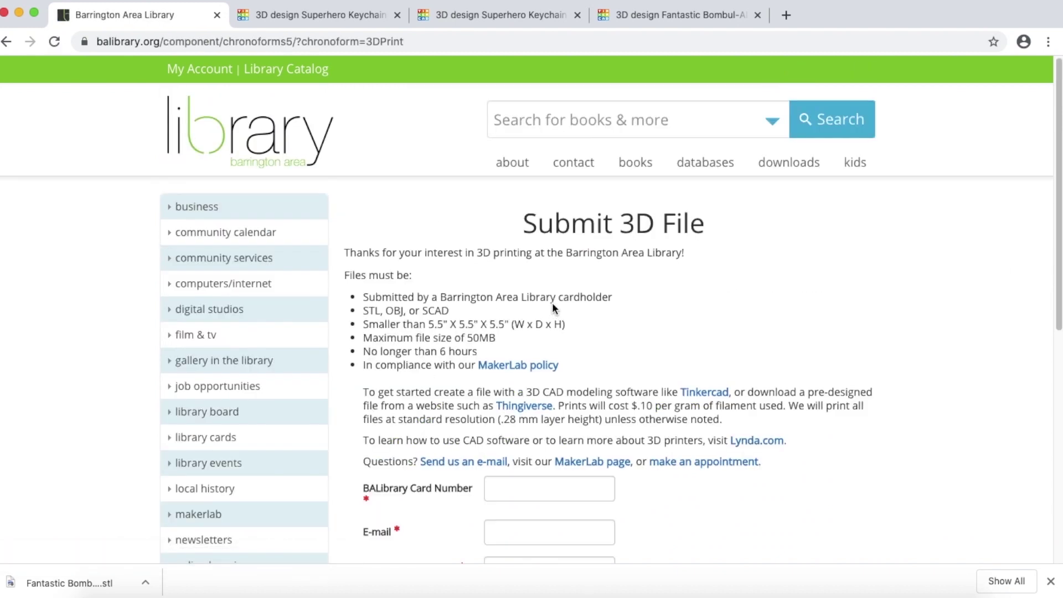
scroll(1049, 239, down, 3)
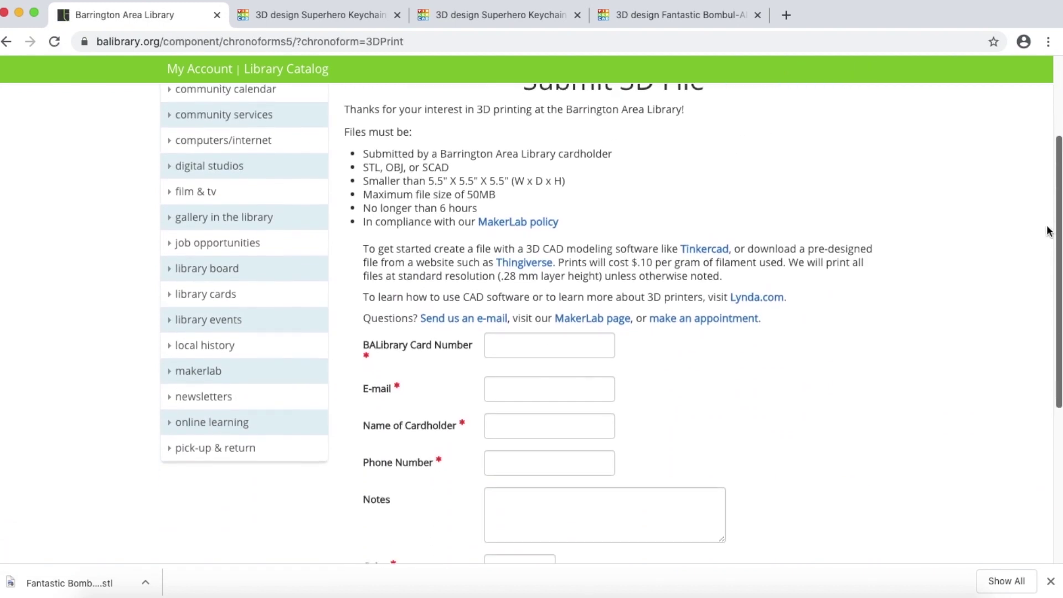
scroll(1048, 238, down, 2)
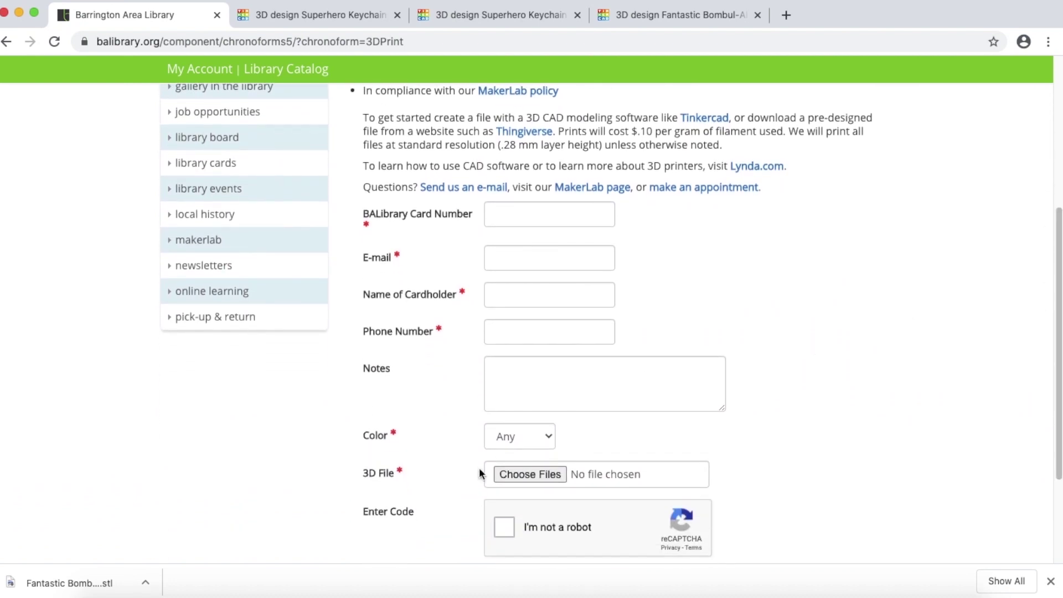